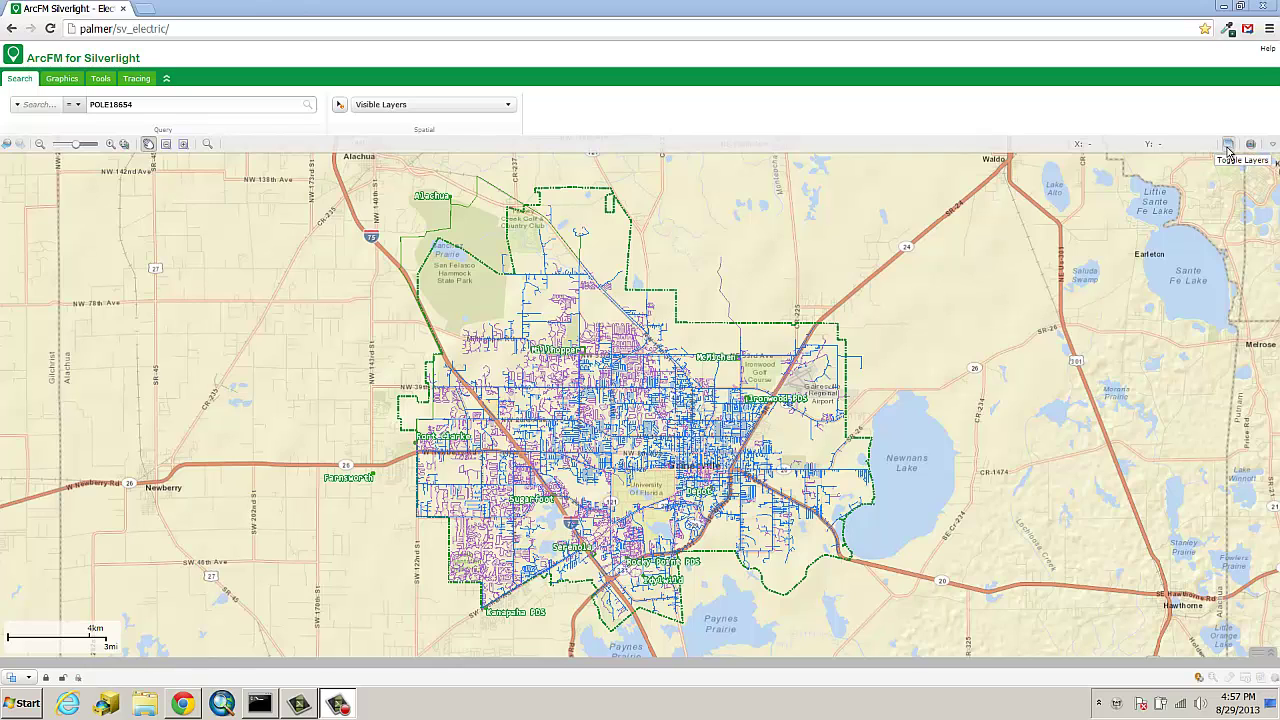
Show the map's layer list
{"action": "left_click", "coordinate": [1228, 146]}
{"action": "left_click_drag", "start_coordinate": [1204, 122], "coordinate": [1268, 182]}
{"action": "left_click_drag", "start_coordinate": [1215, 137], "coordinate": [1155, 100]}
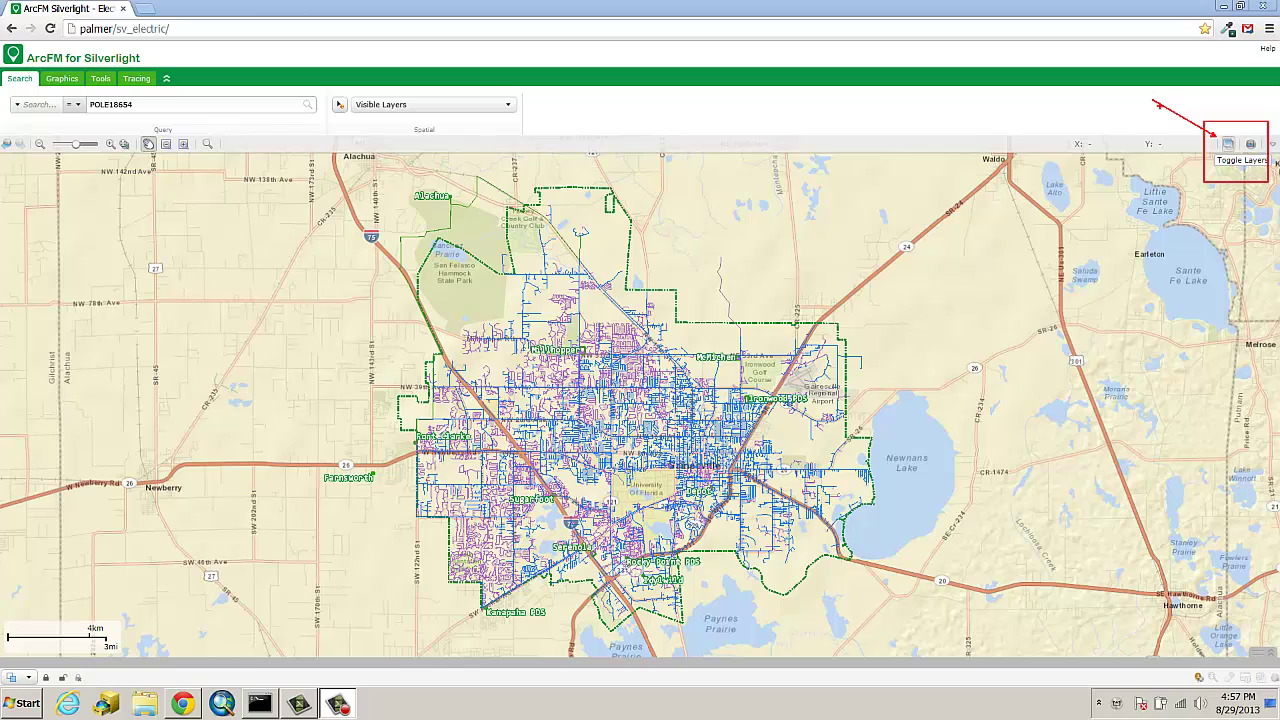
{"action": "key", "text": "Escape"}
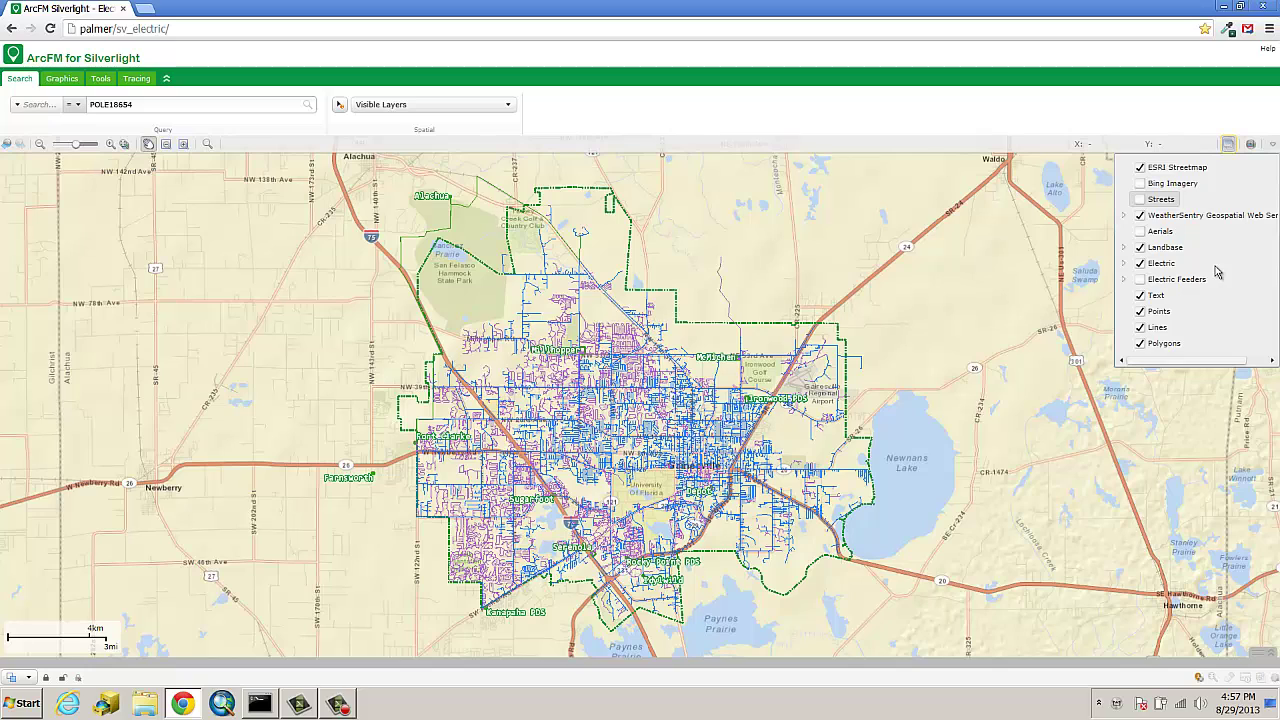
Switch the map from the Electric layer to Electric Feeders, and return to the Electric layer
{"action": "left_click", "coordinate": [1141, 265]}
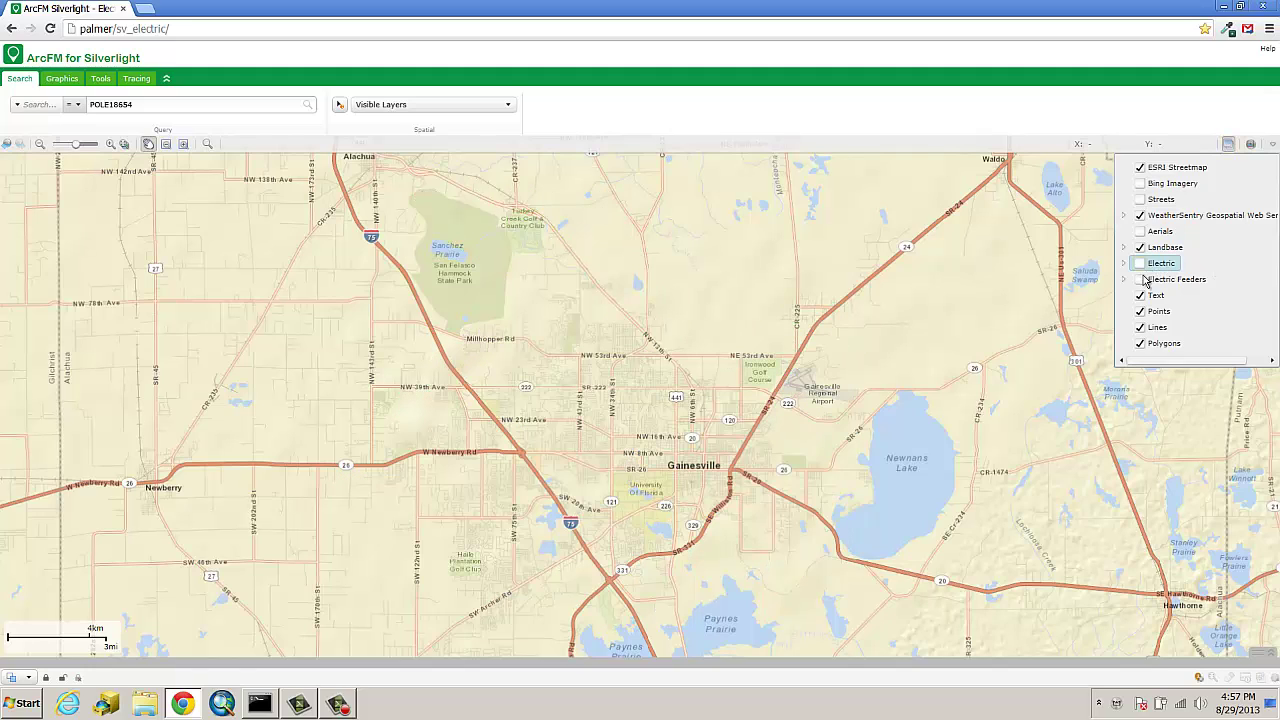
{"action": "left_click", "coordinate": [1141, 281]}
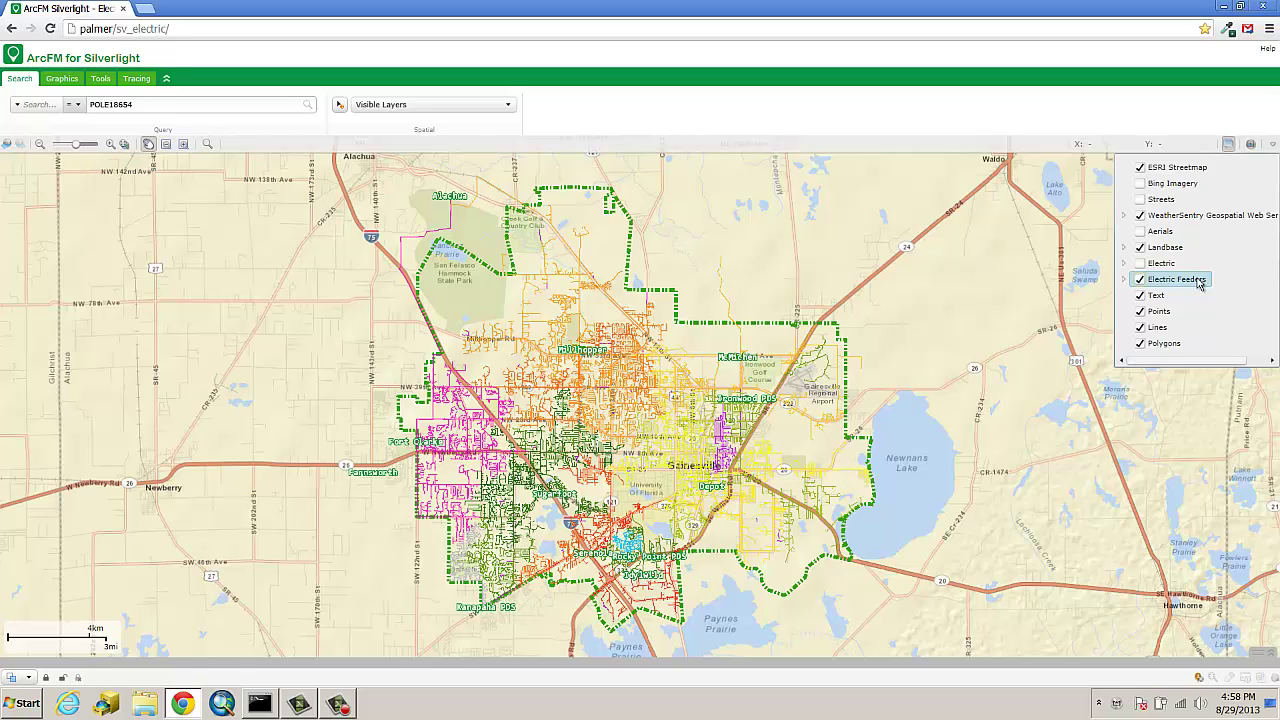
{"action": "left_click", "coordinate": [1140, 279]}
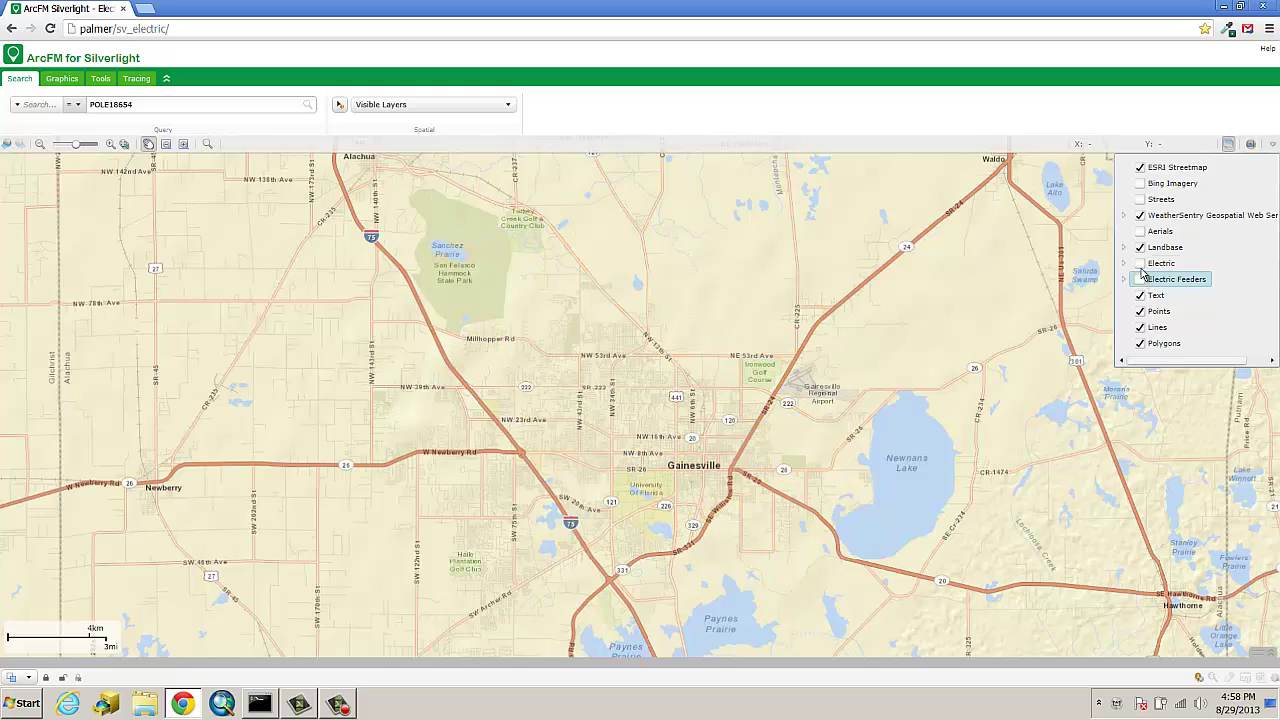
{"action": "left_click", "coordinate": [1141, 264]}
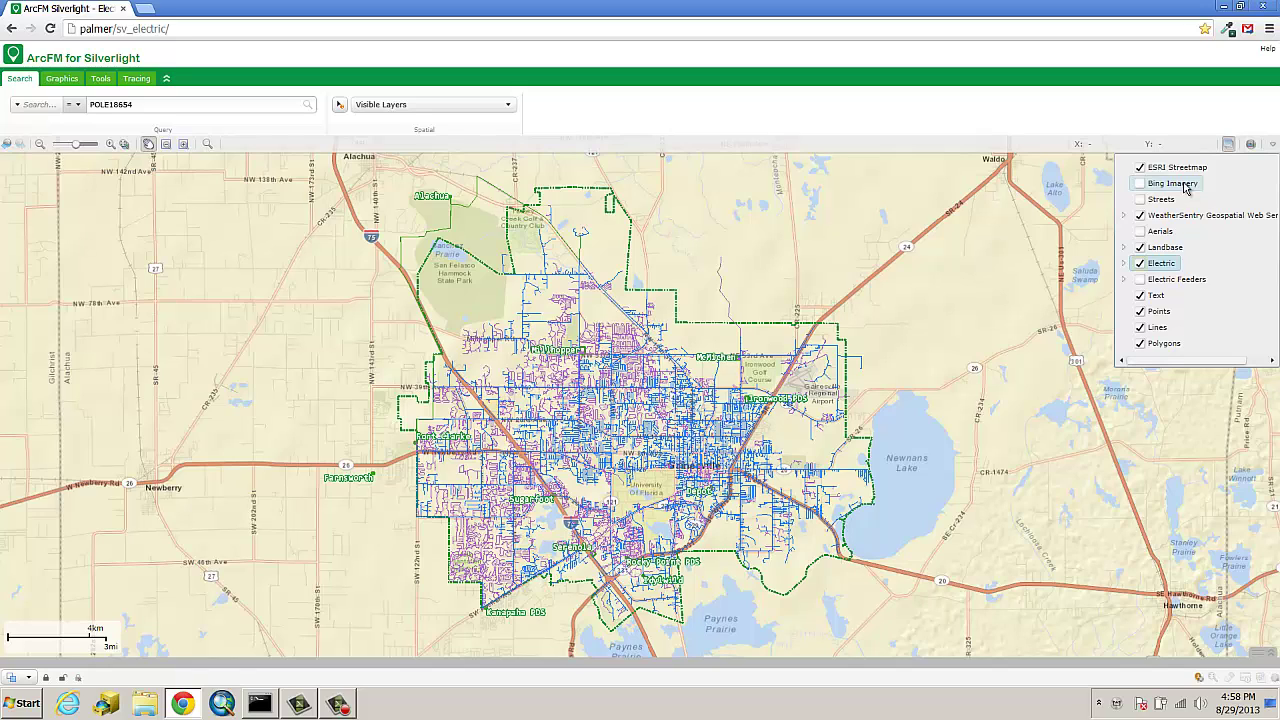
Display the Bing Imagery layer, inspect the Millhopper area up close, and turn the imagery off
{"action": "left_click", "coordinate": [1141, 185]}
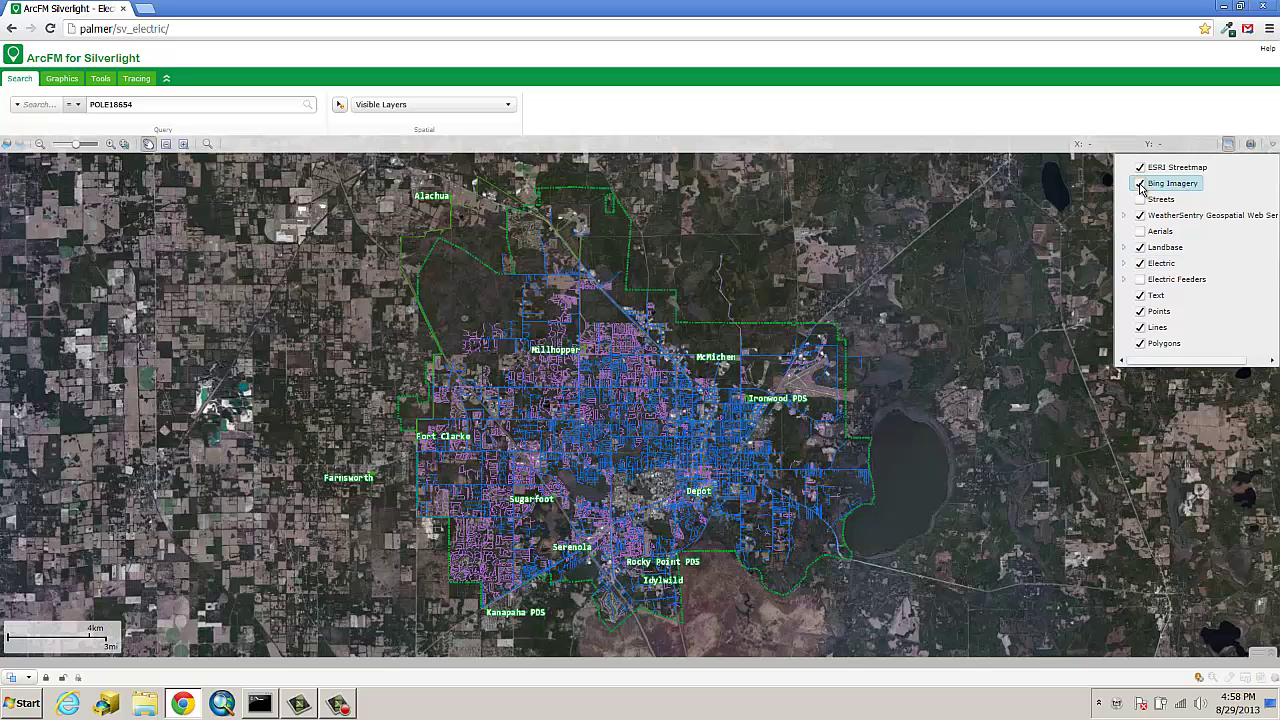
{"action": "left_click", "coordinate": [183, 144]}
{"action": "left_click_drag", "start_coordinate": [540, 340], "coordinate": [567, 355]}
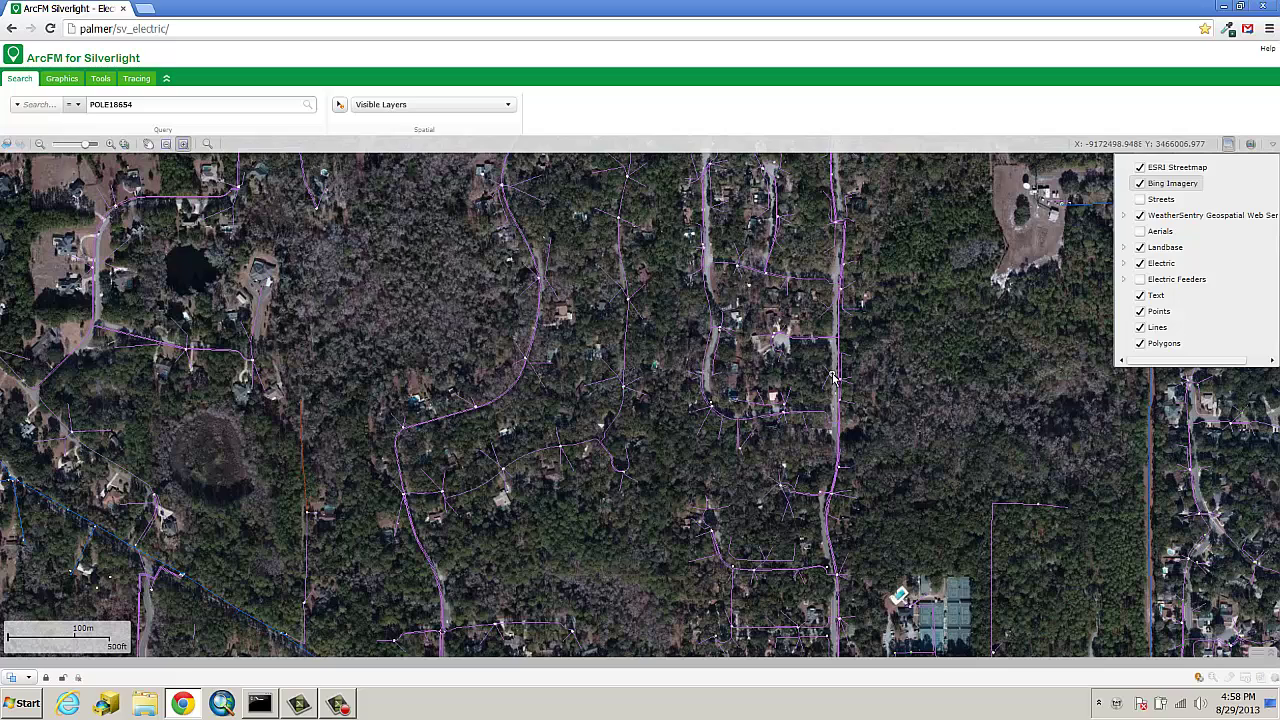
{"action": "left_click", "coordinate": [1140, 184]}
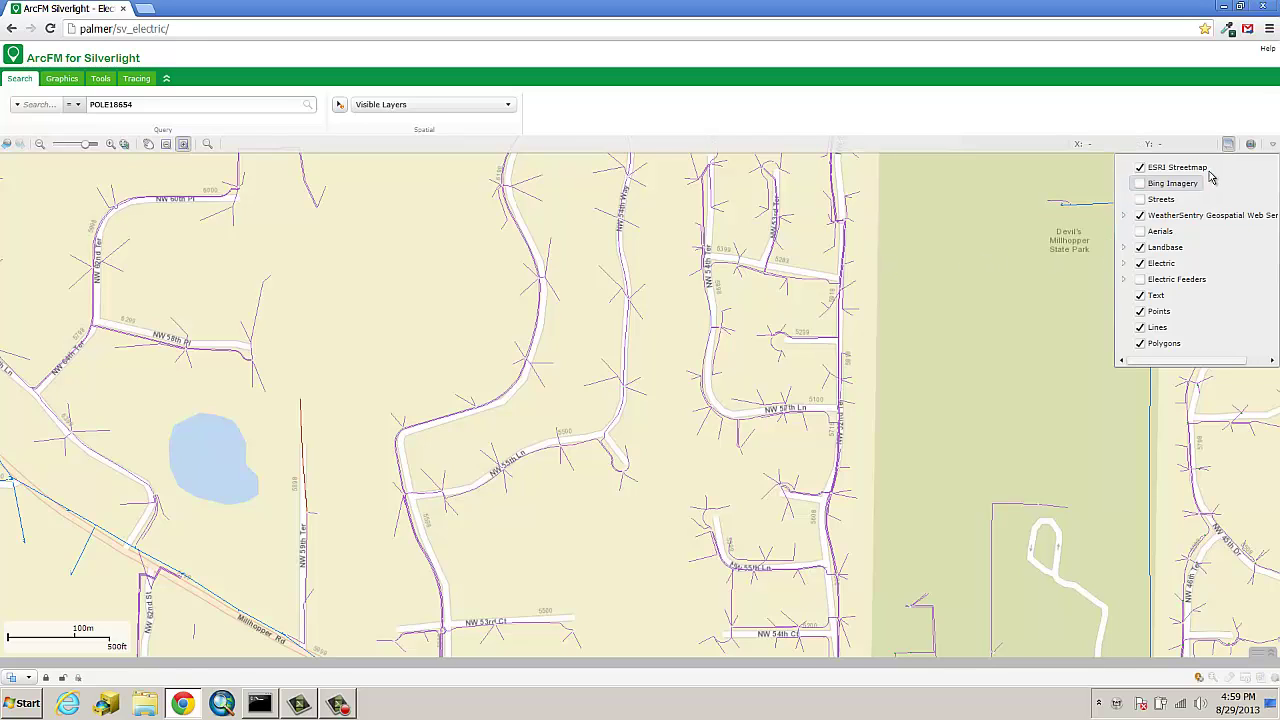
View the weather radar across Florida and bring the map back to the Gainesville electric service area
{"action": "scroll", "coordinate": [689, 337], "scroll_direction": "down", "scroll_amount": 6}
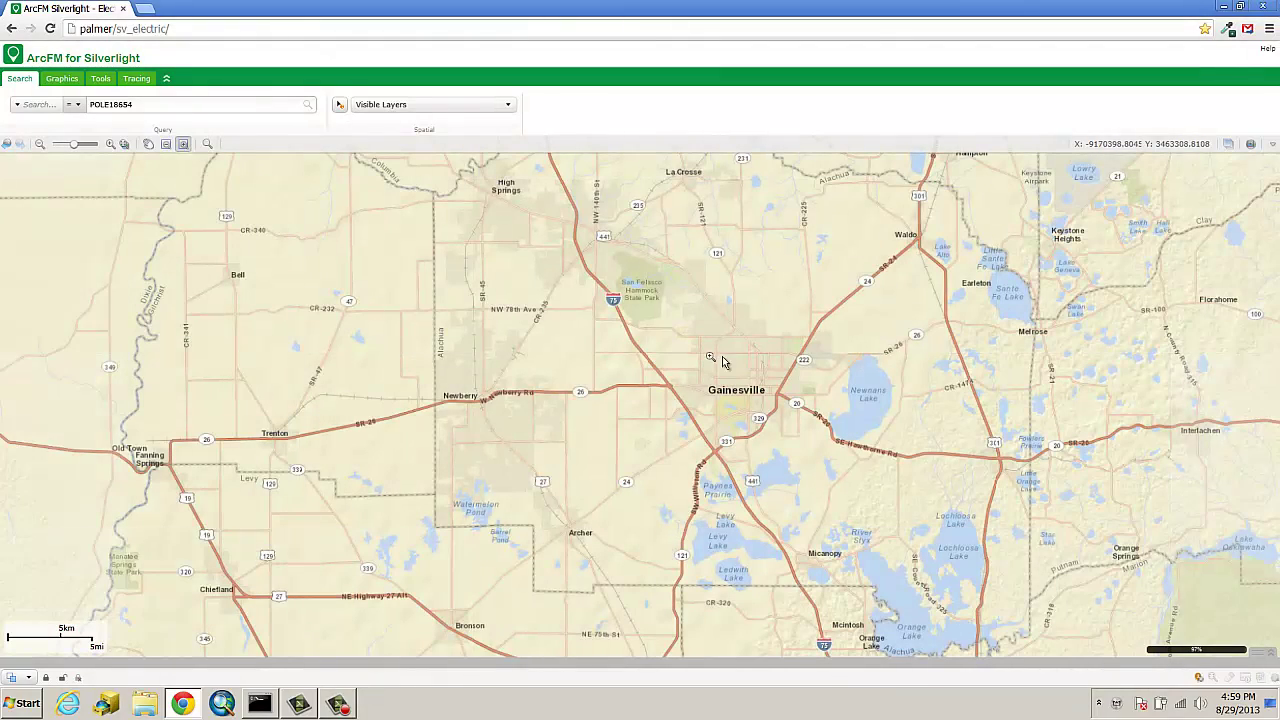
{"action": "scroll", "coordinate": [720, 355], "scroll_direction": "down", "scroll_amount": 4}
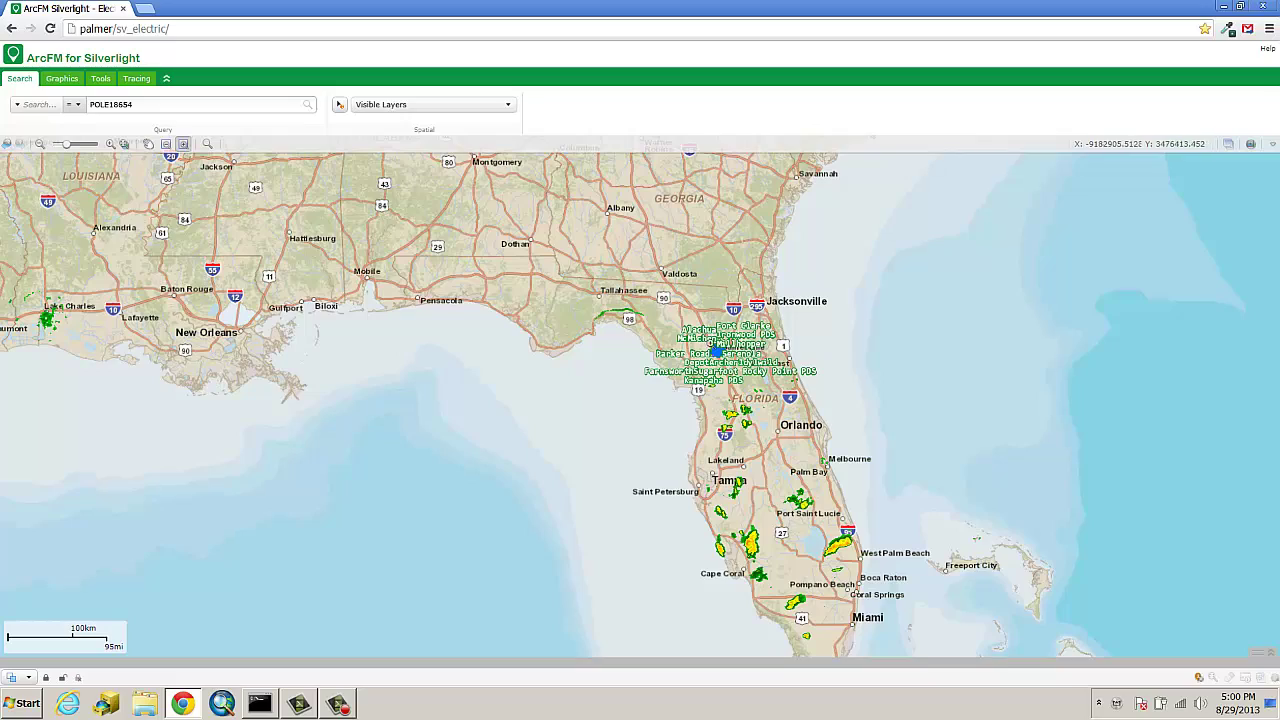
{"action": "left_click_drag", "start_coordinate": [704, 338], "coordinate": [745, 364]}
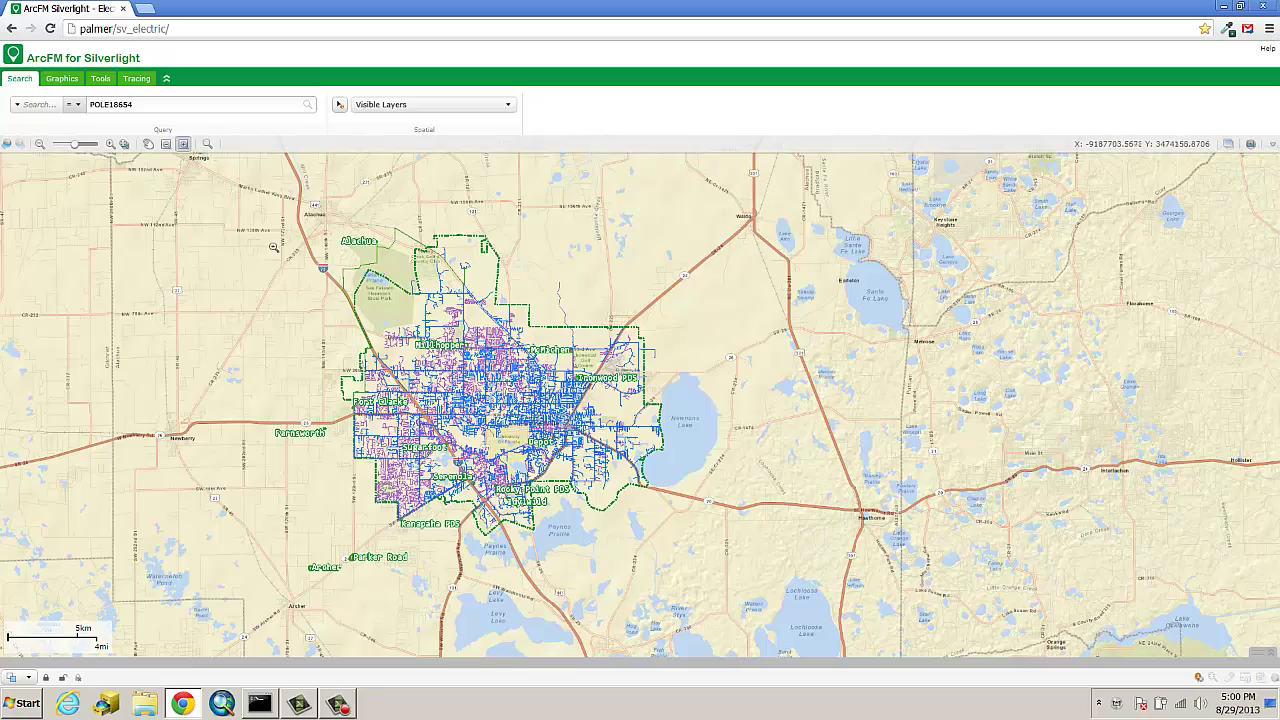
{"action": "left_click_drag", "start_coordinate": [280, 209], "coordinate": [736, 589]}
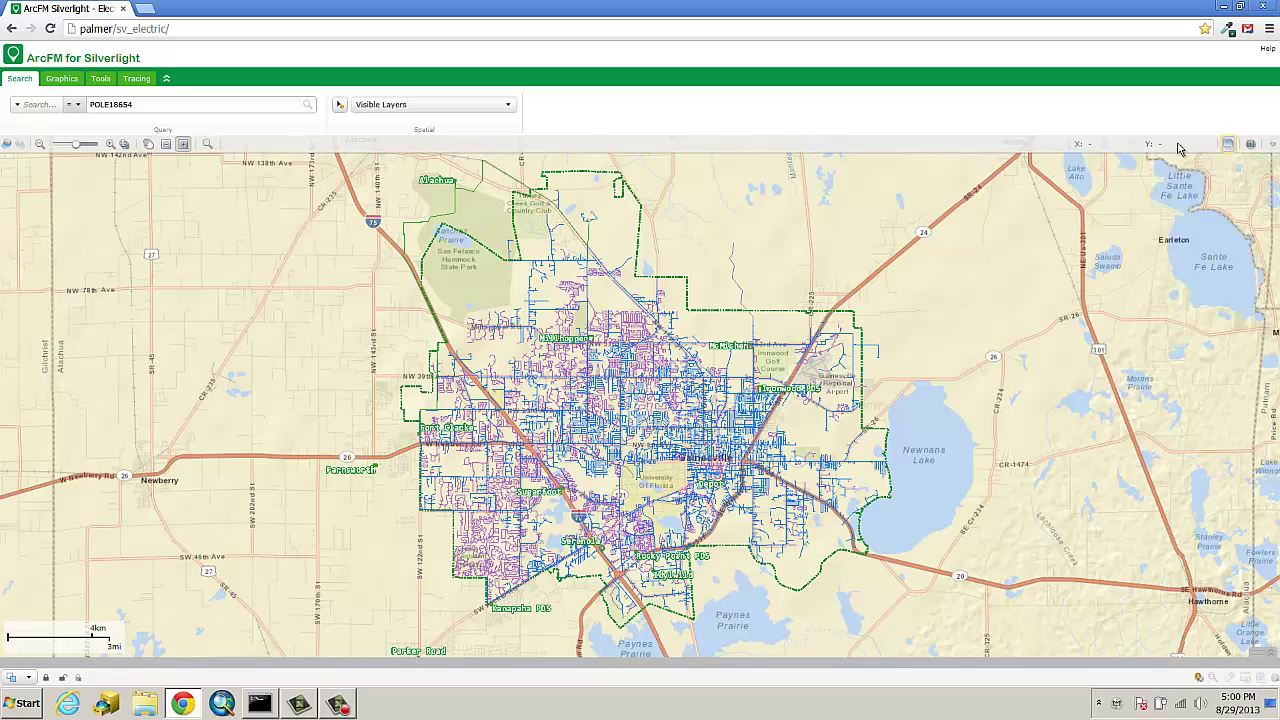
Locate the previously searched street address with Bing Address Search and view the electric facilities around it
{"action": "left_click", "coordinate": [29, 106]}
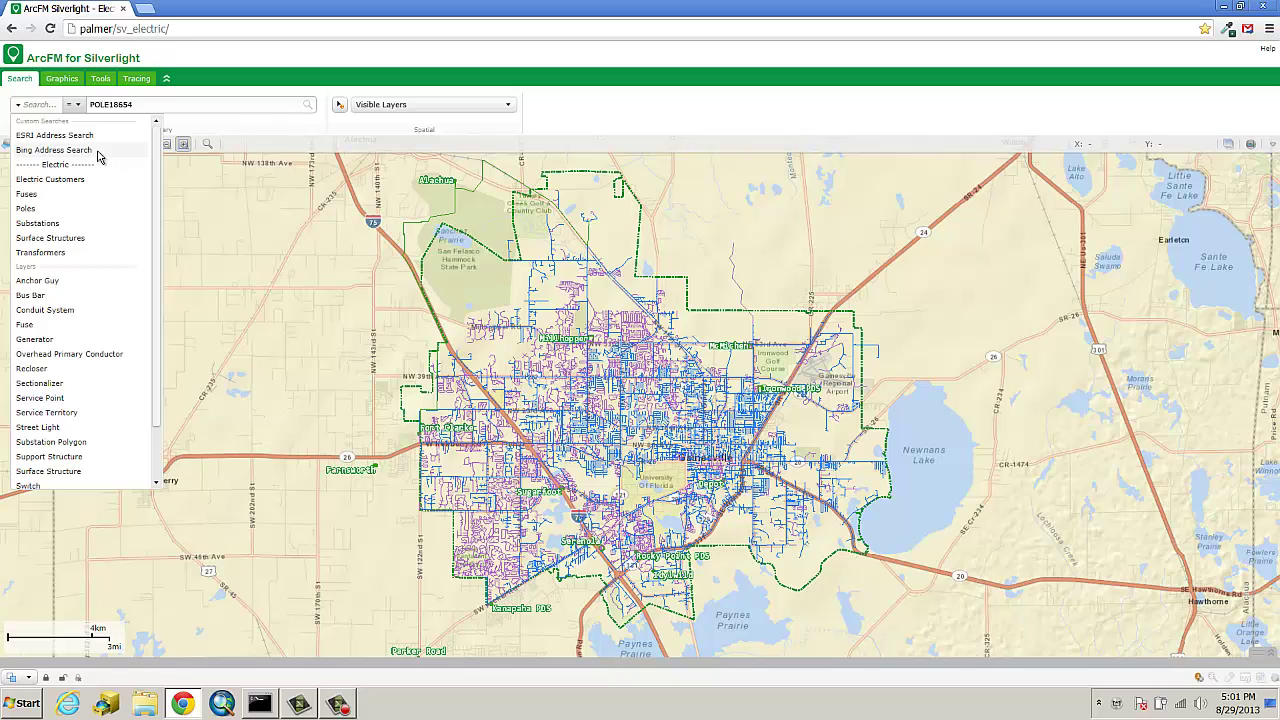
{"action": "left_click", "coordinate": [99, 151]}
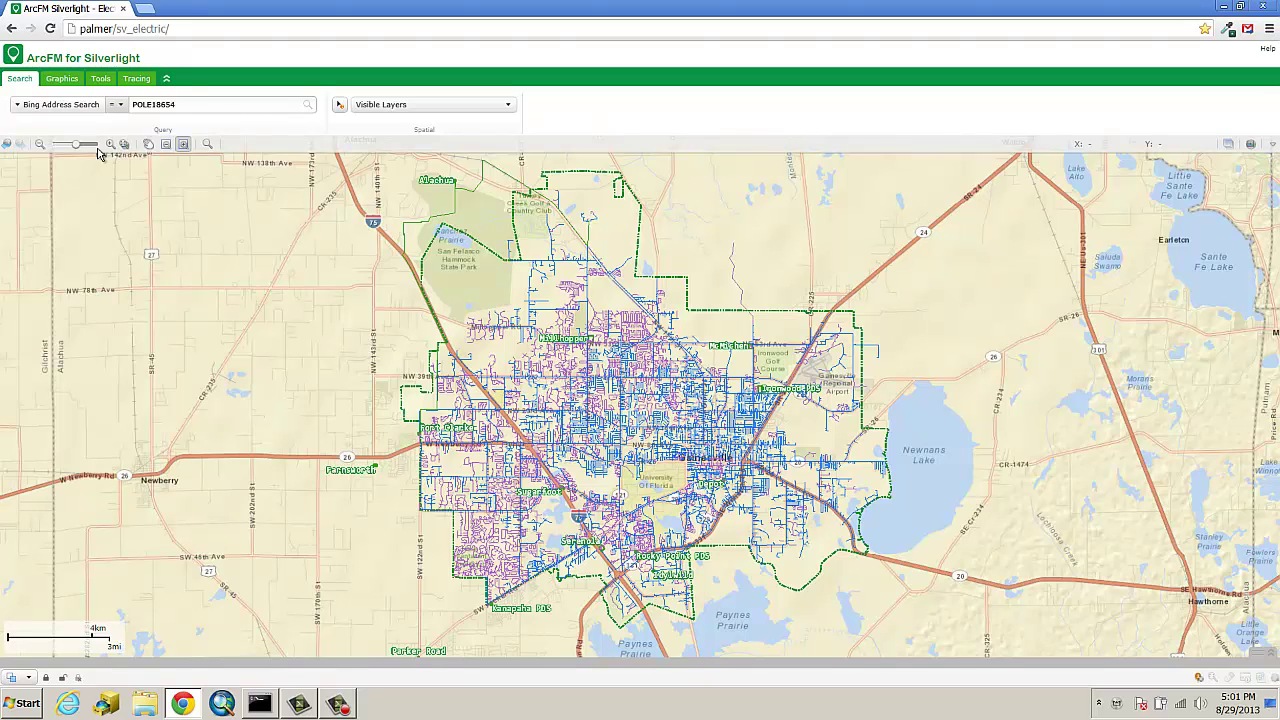
{"action": "double_click", "coordinate": [227, 108]}
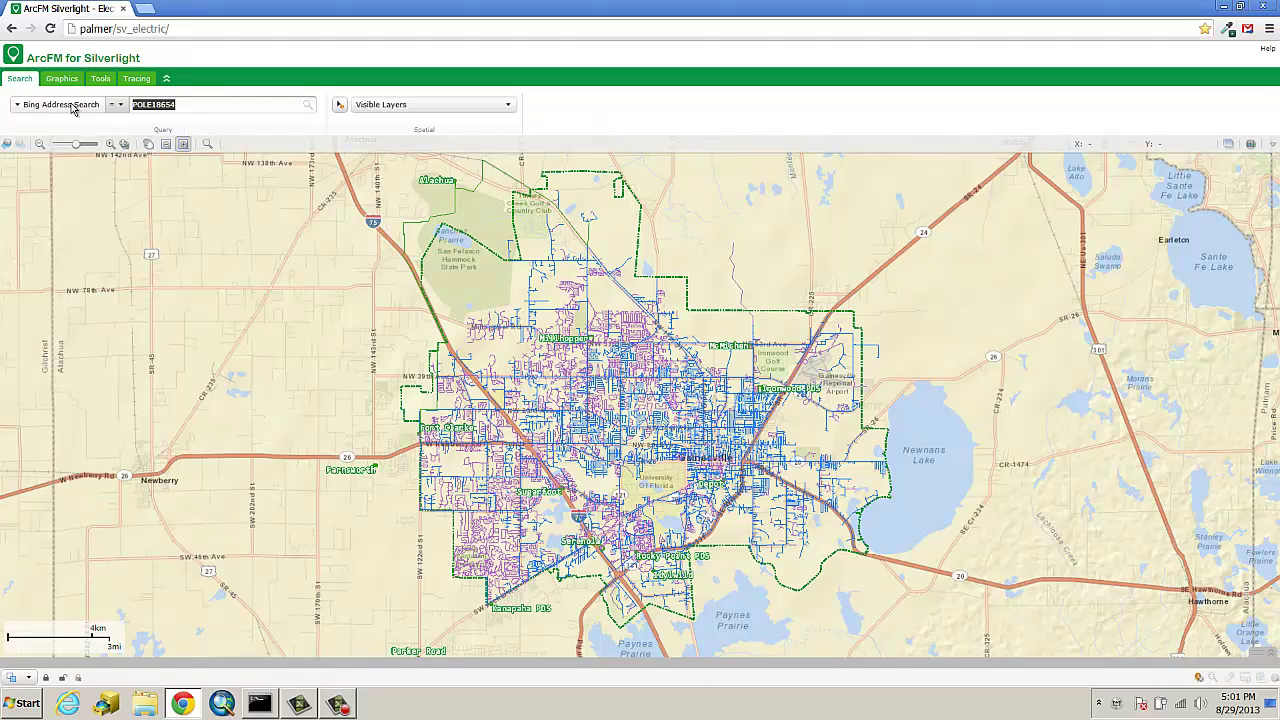
{"action": "type", "text": "42"}
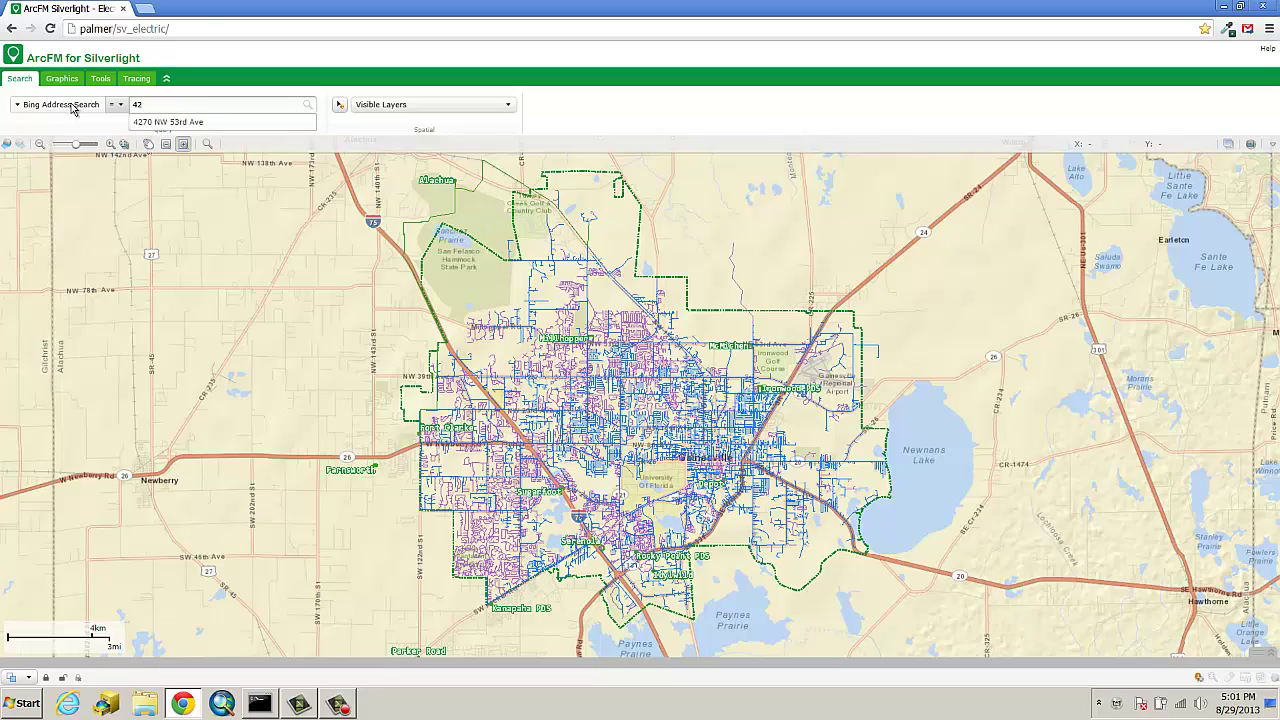
{"action": "key", "text": "Down"}
{"action": "key", "text": "Return"}
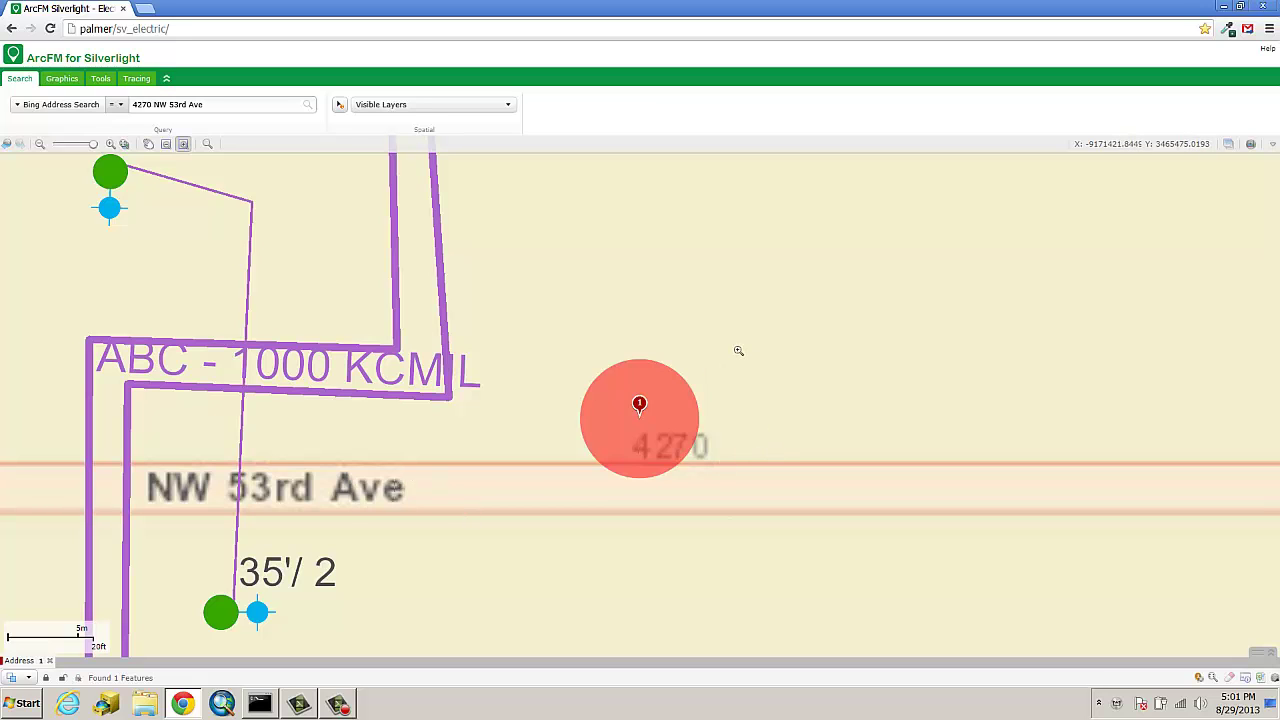
{"action": "scroll", "coordinate": [761, 338], "scroll_direction": "down", "scroll_amount": 2}
{"action": "scroll", "coordinate": [761, 338], "scroll_direction": "down", "scroll_amount": 1}
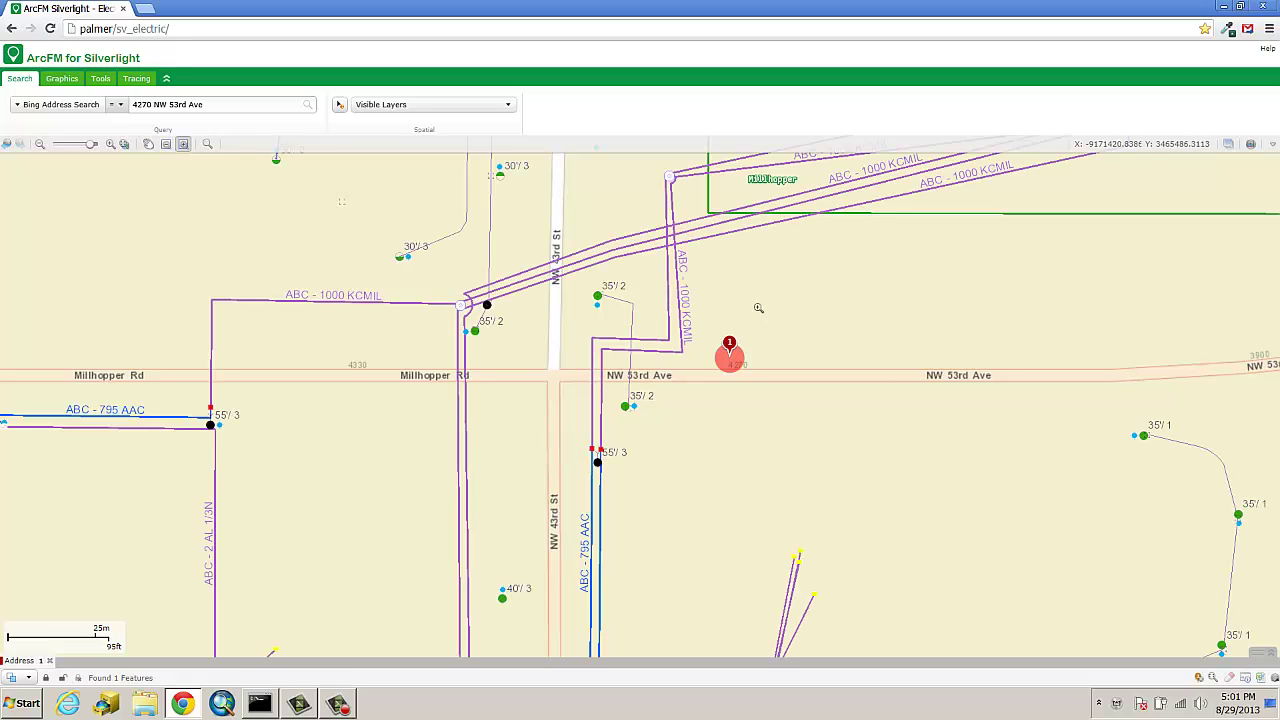
Search the Fuses for FUSE2147 and locate it on the map
{"action": "left_click", "coordinate": [47, 106]}
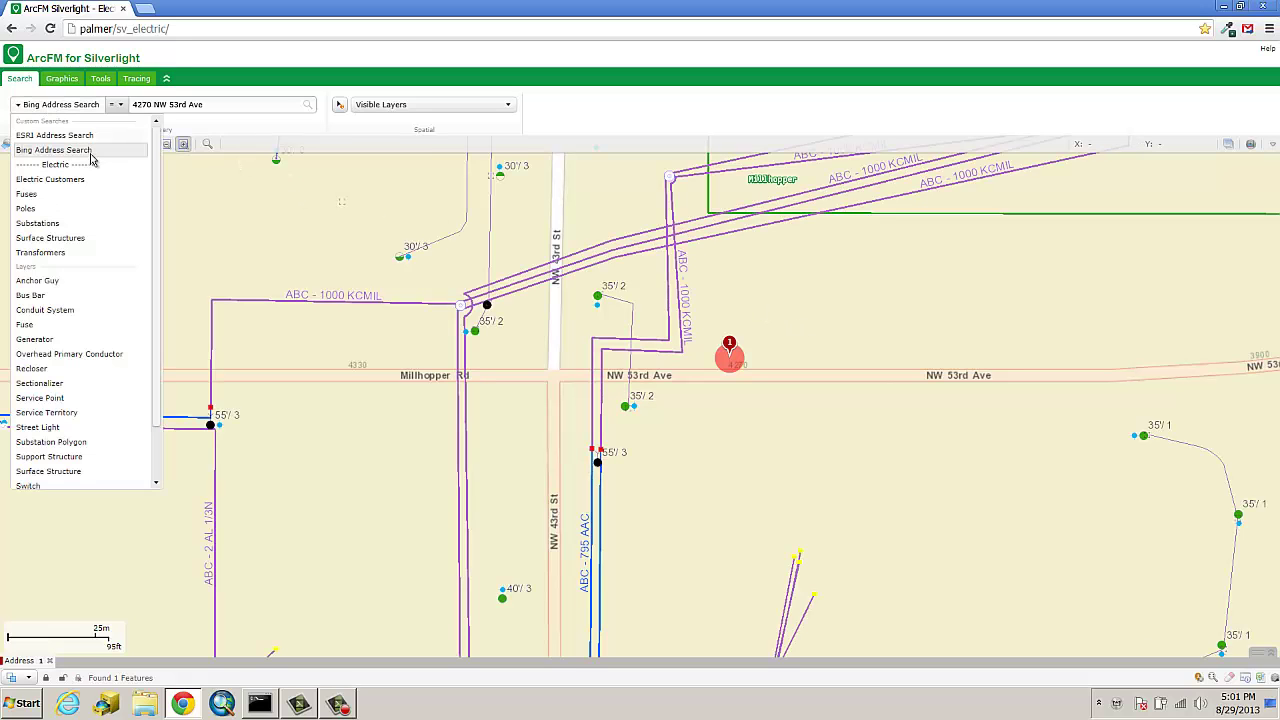
{"action": "left_click", "coordinate": [43, 197]}
{"action": "left_click", "coordinate": [195, 104]}
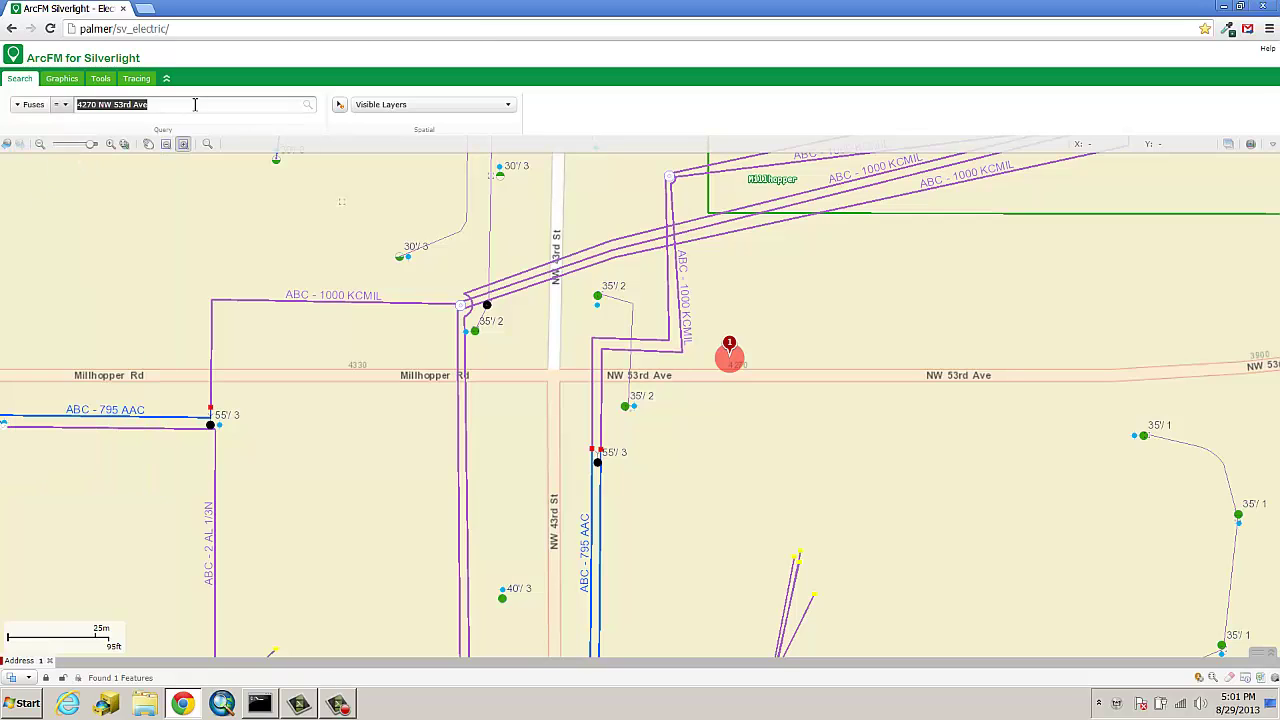
{"action": "type", "text": "Fu"}
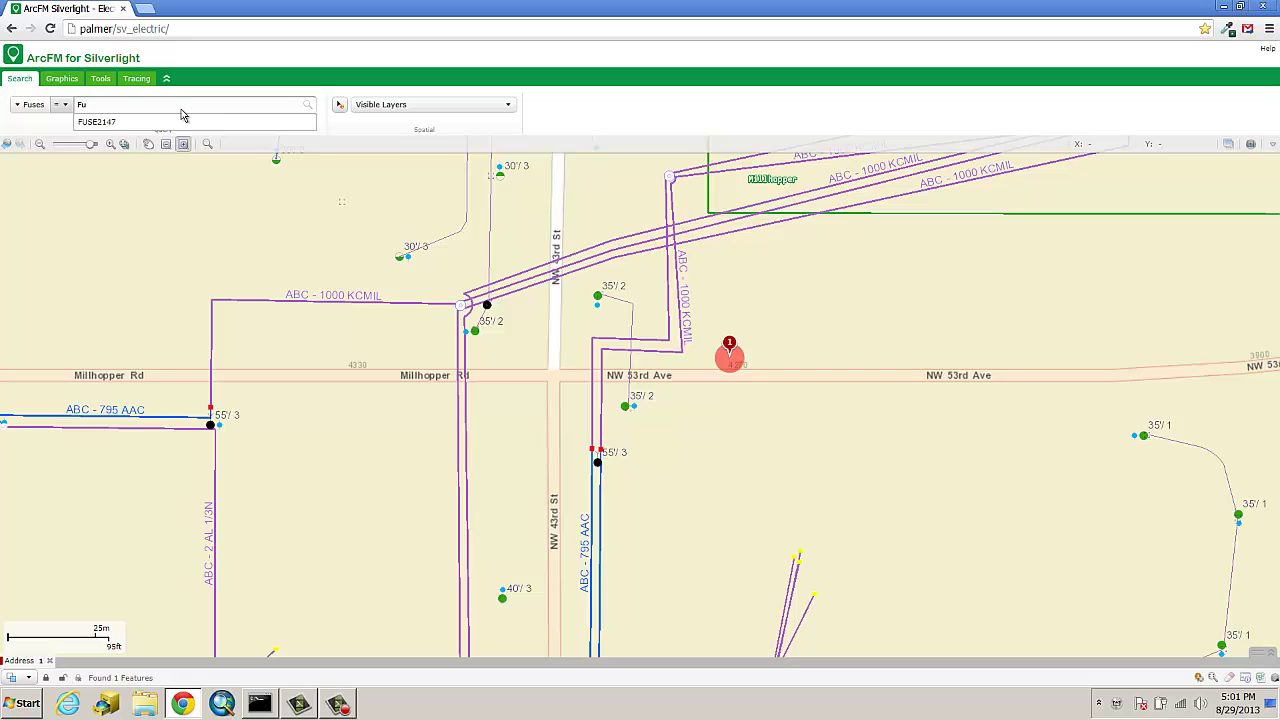
{"action": "left_click", "coordinate": [190, 120]}
{"action": "left_click", "coordinate": [309, 108]}
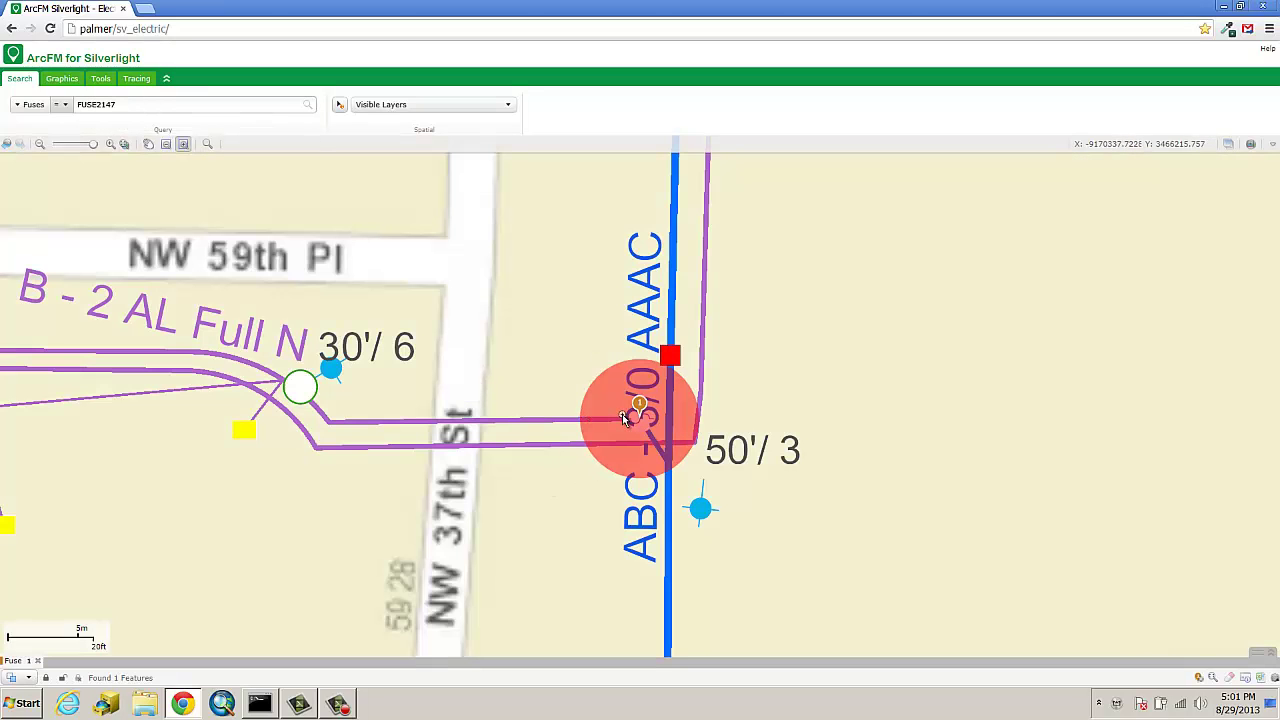
Show the attribute results for FUSE2147 and zoom the map to that fuse
{"action": "left_click", "coordinate": [14, 667]}
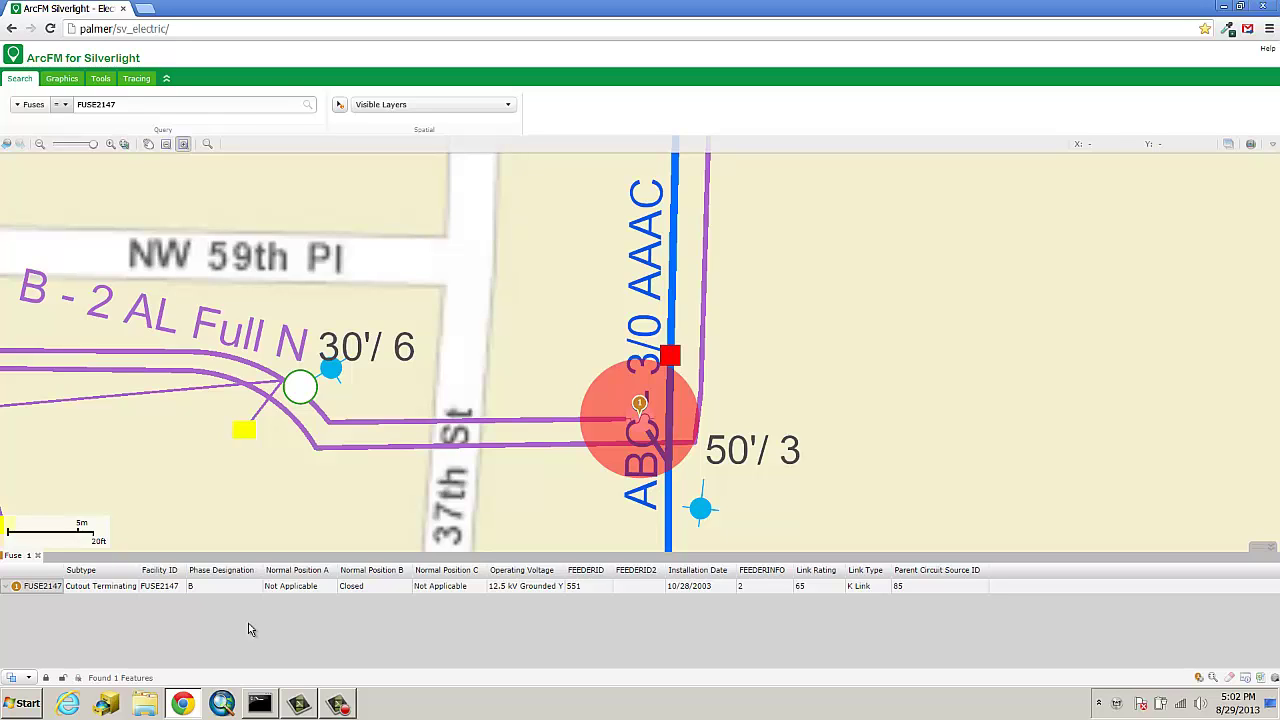
{"action": "mouse_move", "coordinate": [50, 590]}
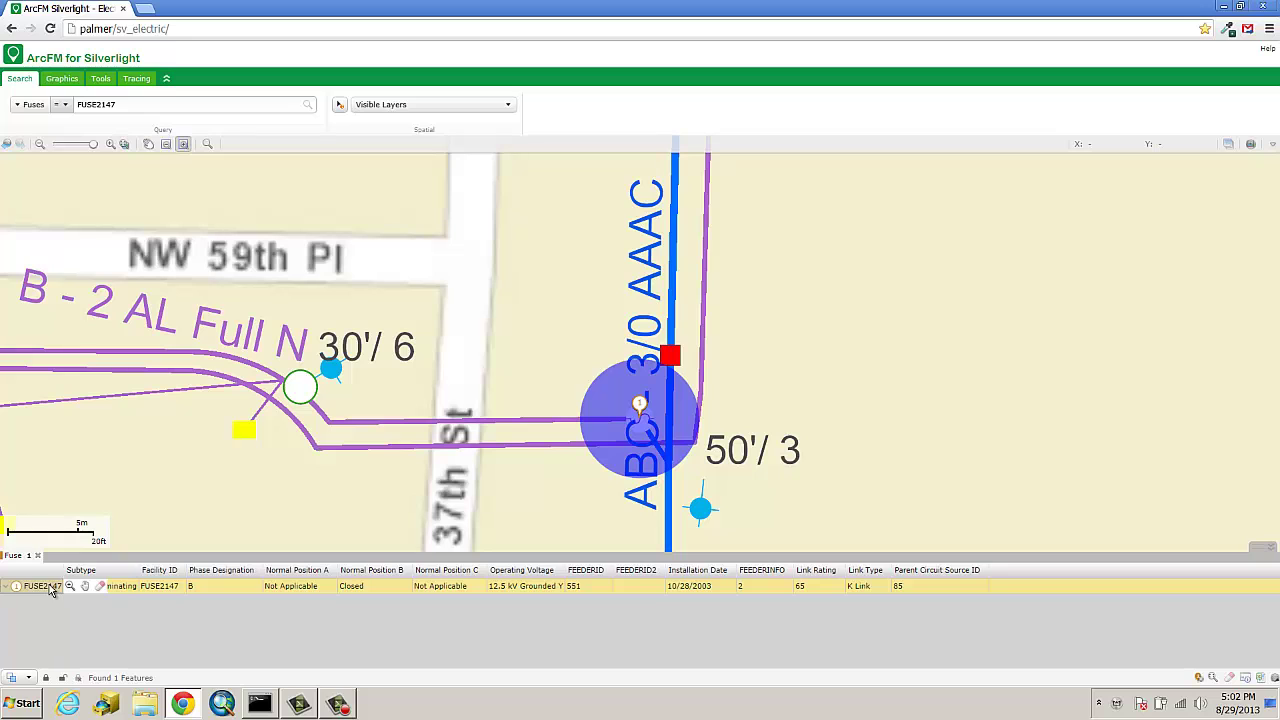
{"action": "left_click", "coordinate": [70, 587]}
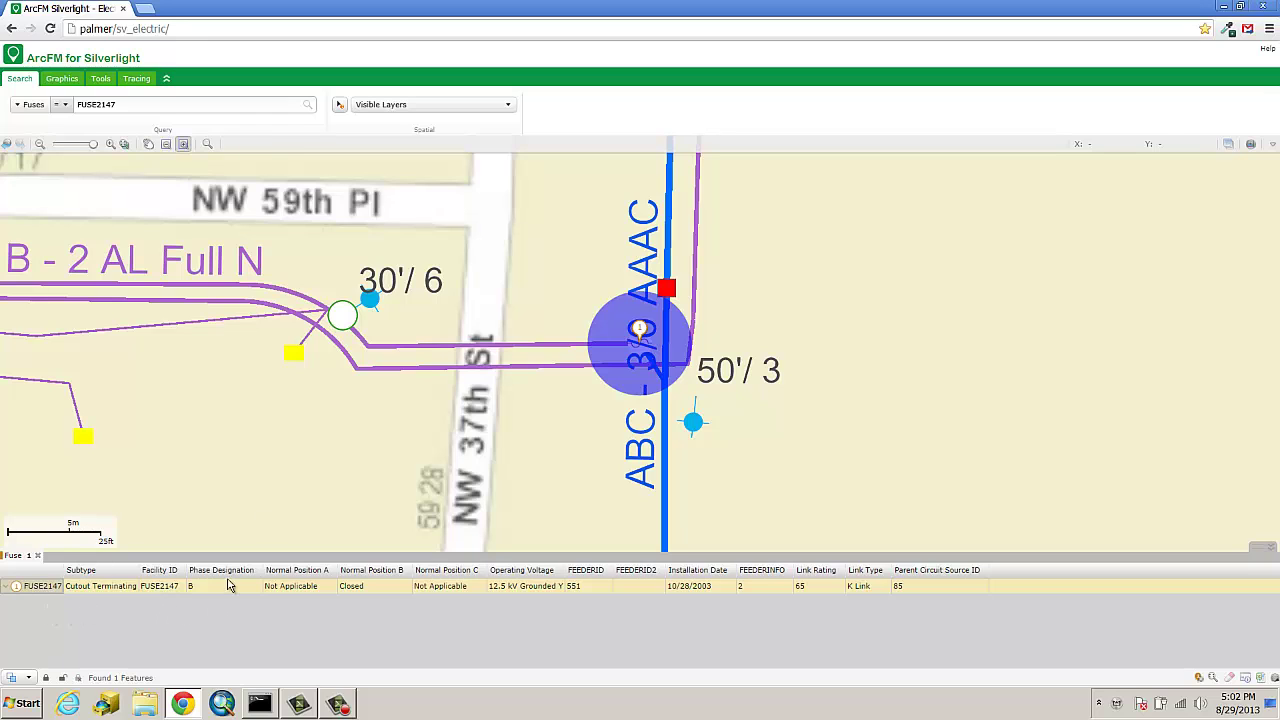
Search the Poles for POLE18654 and locate it on the map
{"action": "left_click", "coordinate": [30, 112]}
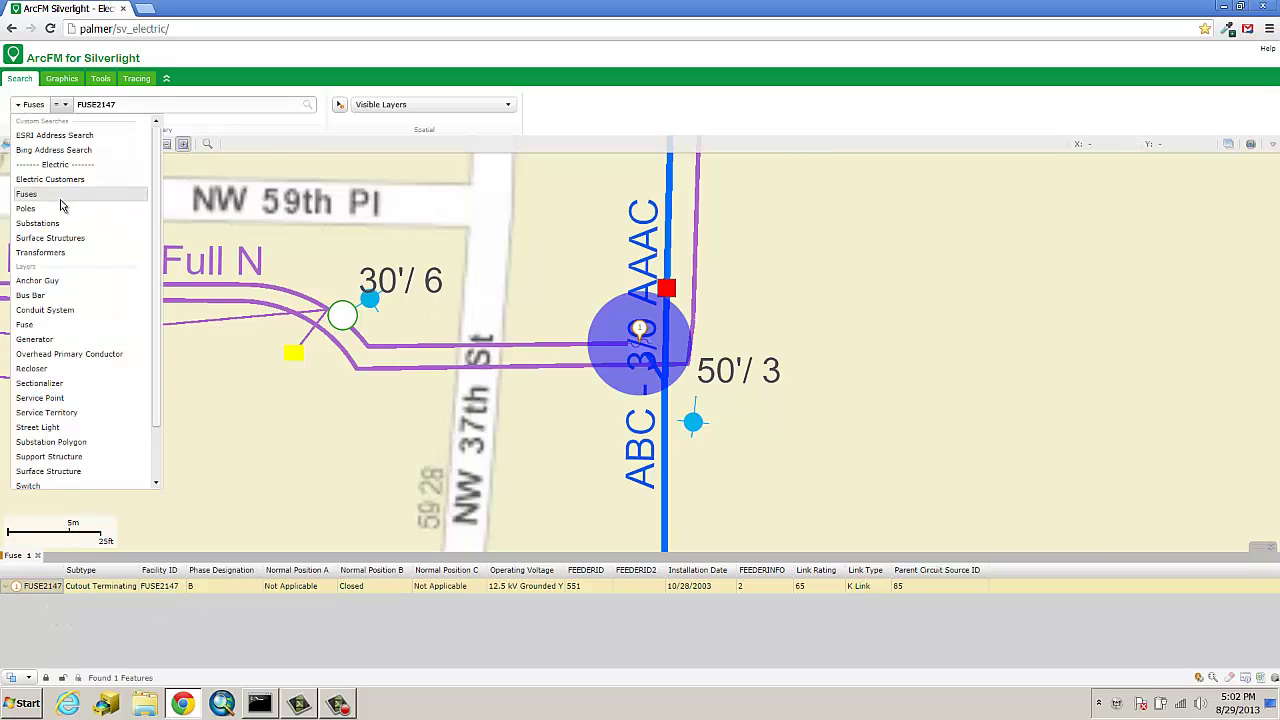
{"action": "left_click", "coordinate": [50, 212]}
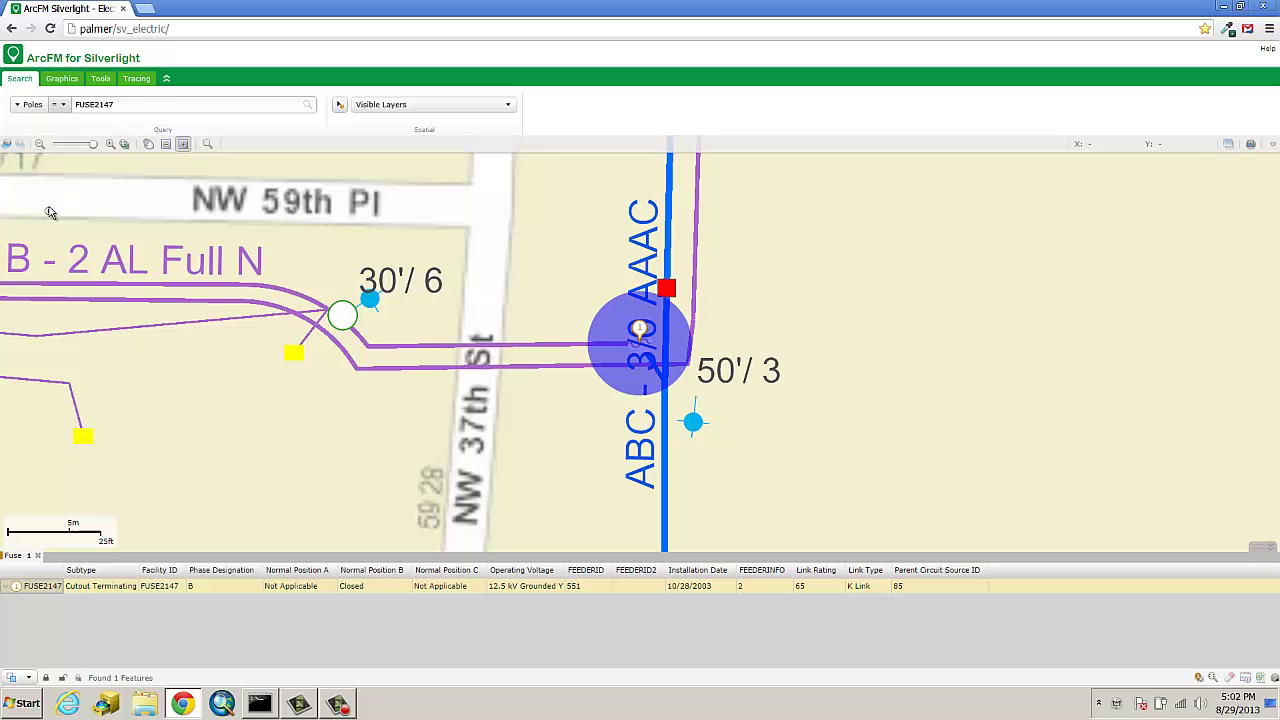
{"action": "double_click", "coordinate": [162, 105]}
{"action": "type", "text": "PO"}
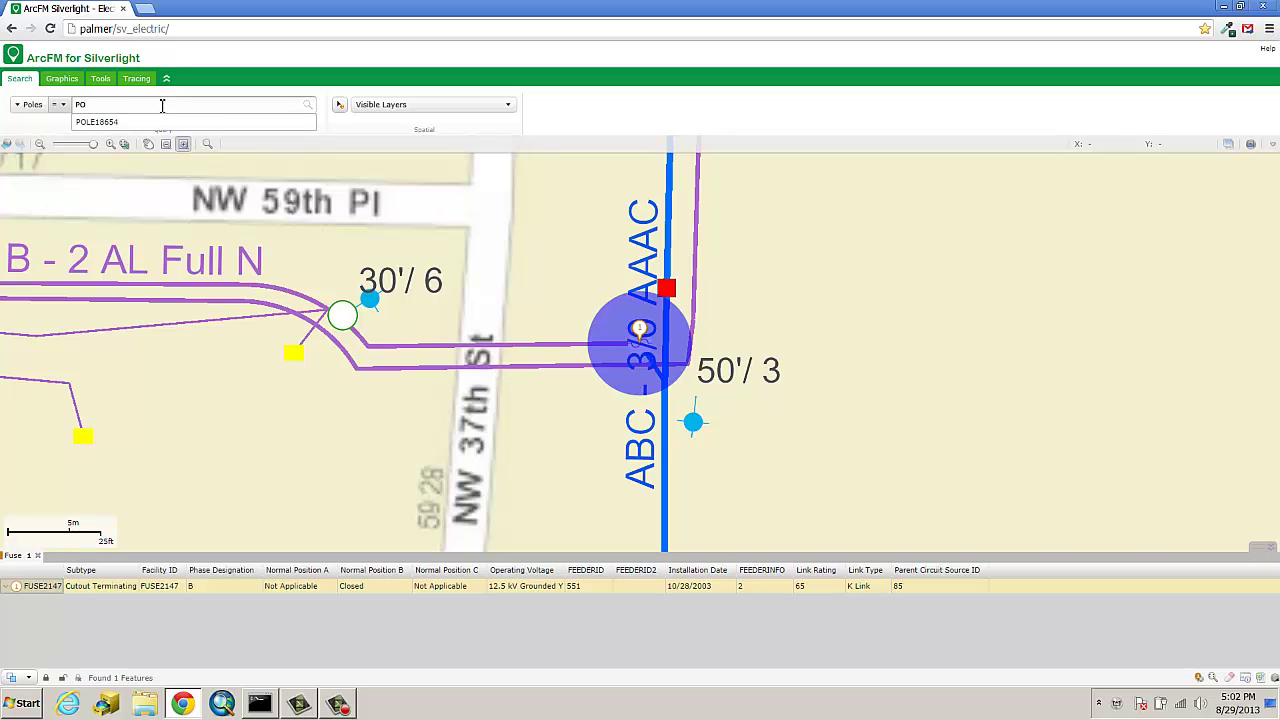
{"action": "key", "text": "Down"}
{"action": "key", "text": "Return"}
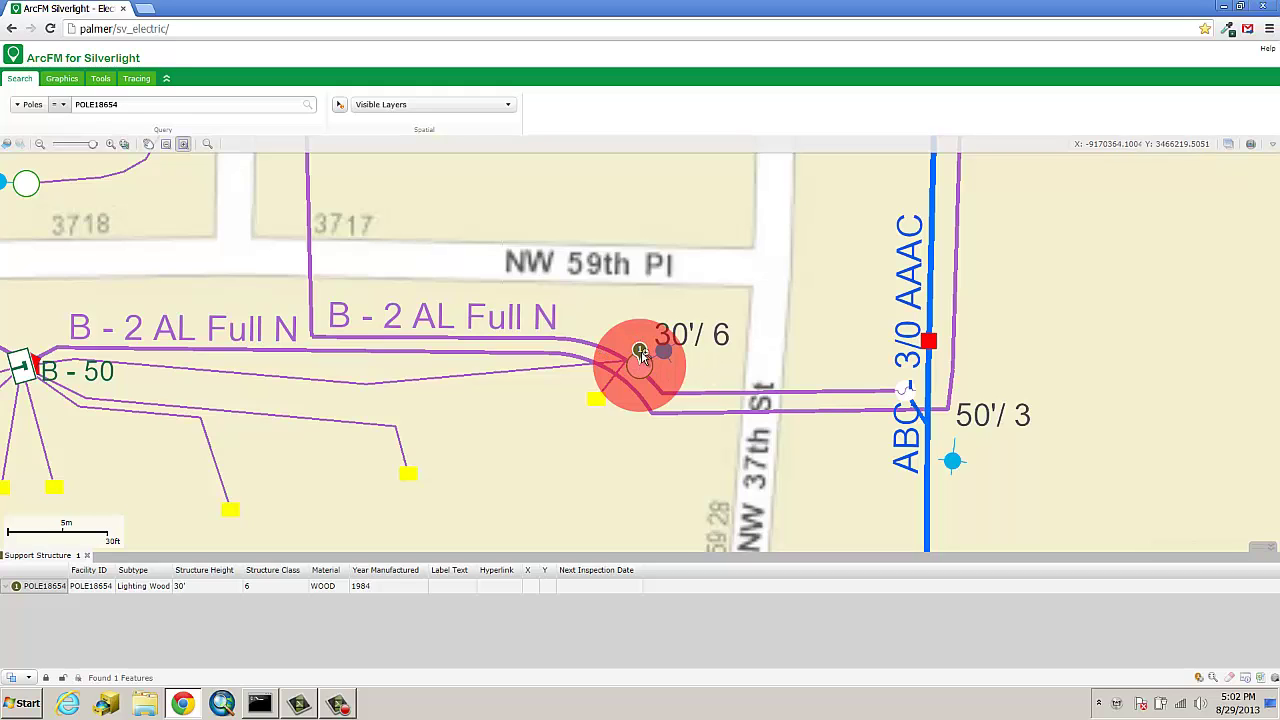
Review the attributes of POLE18654 in its map callout and close the callout
{"action": "mouse_move", "coordinate": [641, 353]}
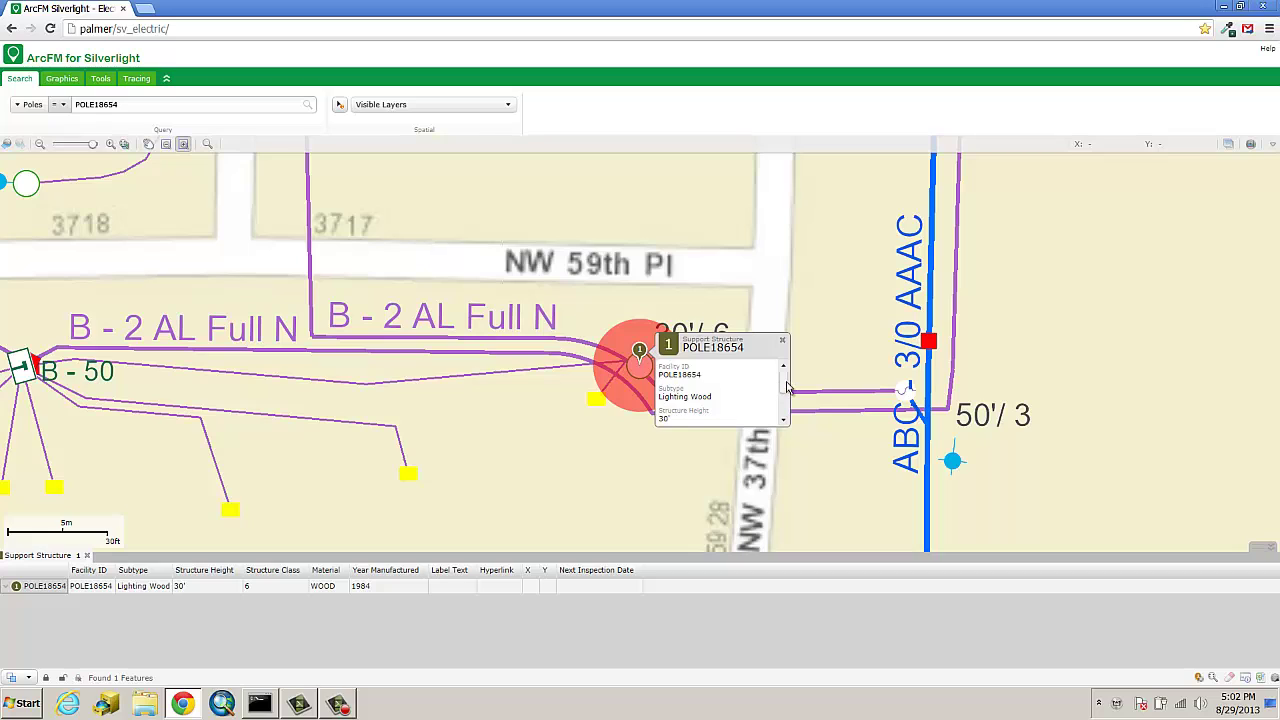
{"action": "scroll", "coordinate": [787, 392], "scroll_direction": "down", "scroll_amount": 1}
{"action": "scroll", "coordinate": [787, 392], "scroll_direction": "up", "scroll_amount": 2}
{"action": "left_click", "coordinate": [782, 341]}
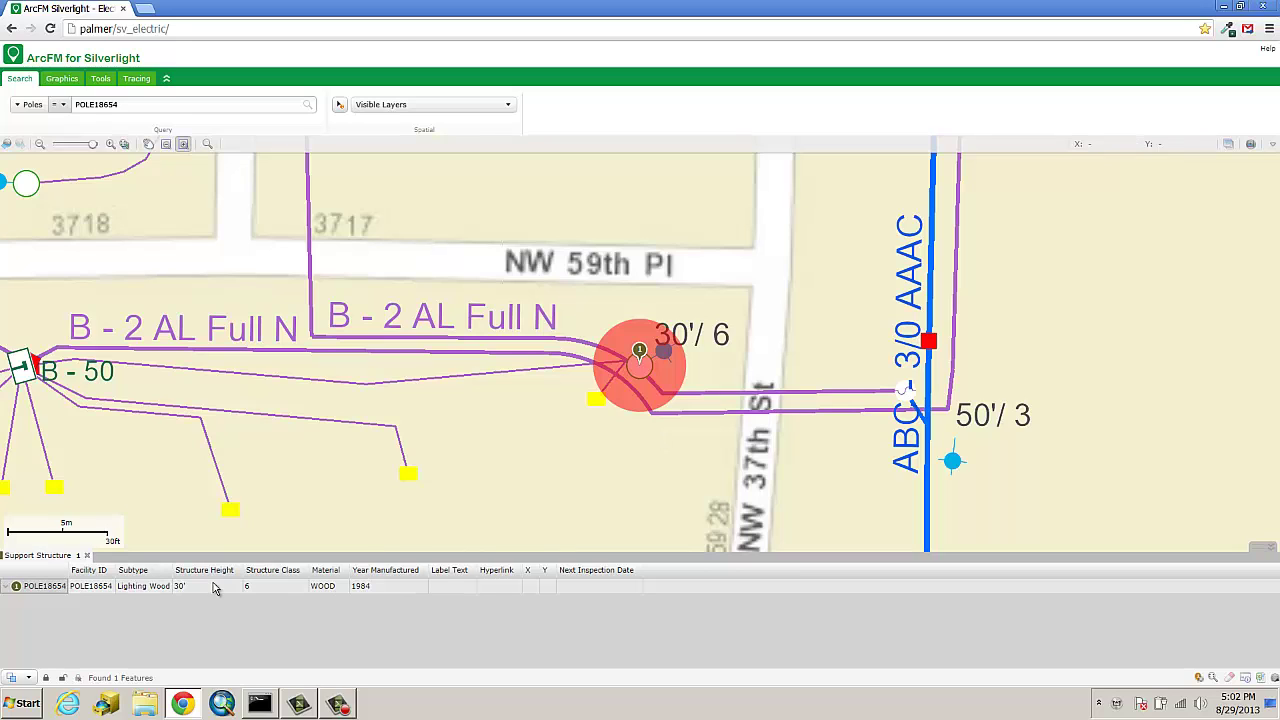
Highlight the POLE18654 result and expand its related records to show the Street Light details
{"action": "left_click", "coordinate": [42, 590]}
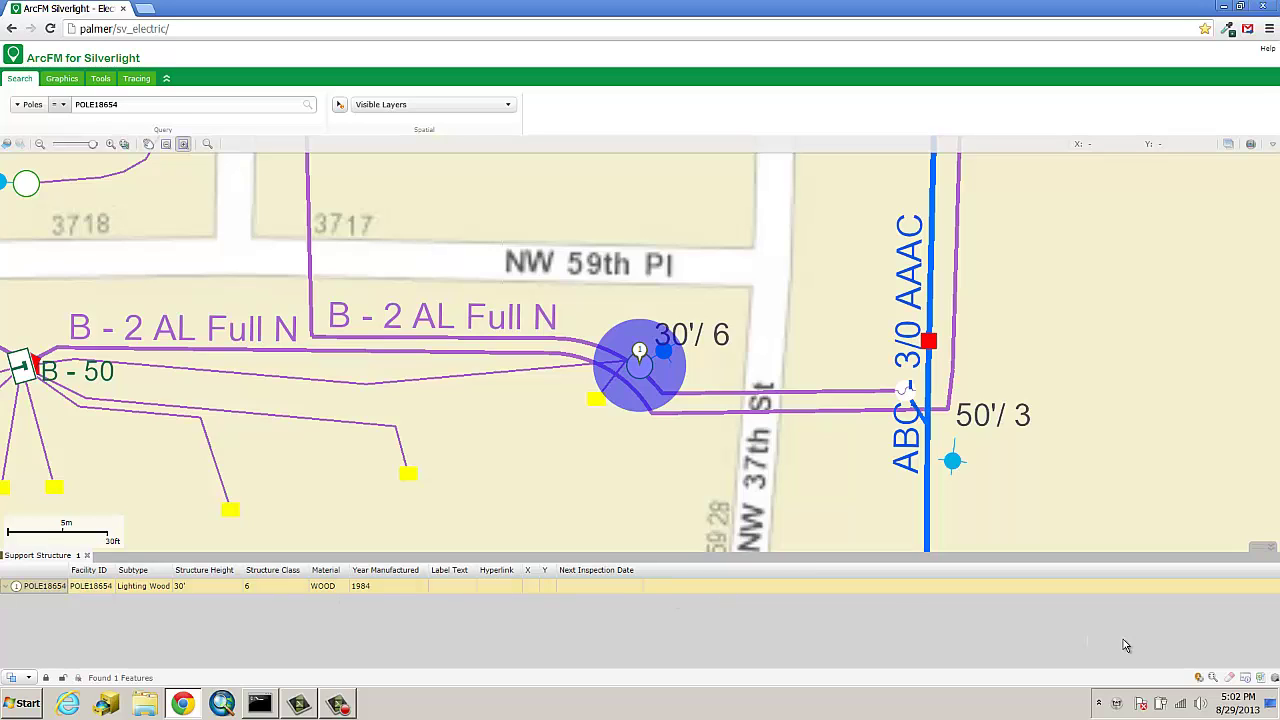
{"action": "left_click", "coordinate": [9, 586]}
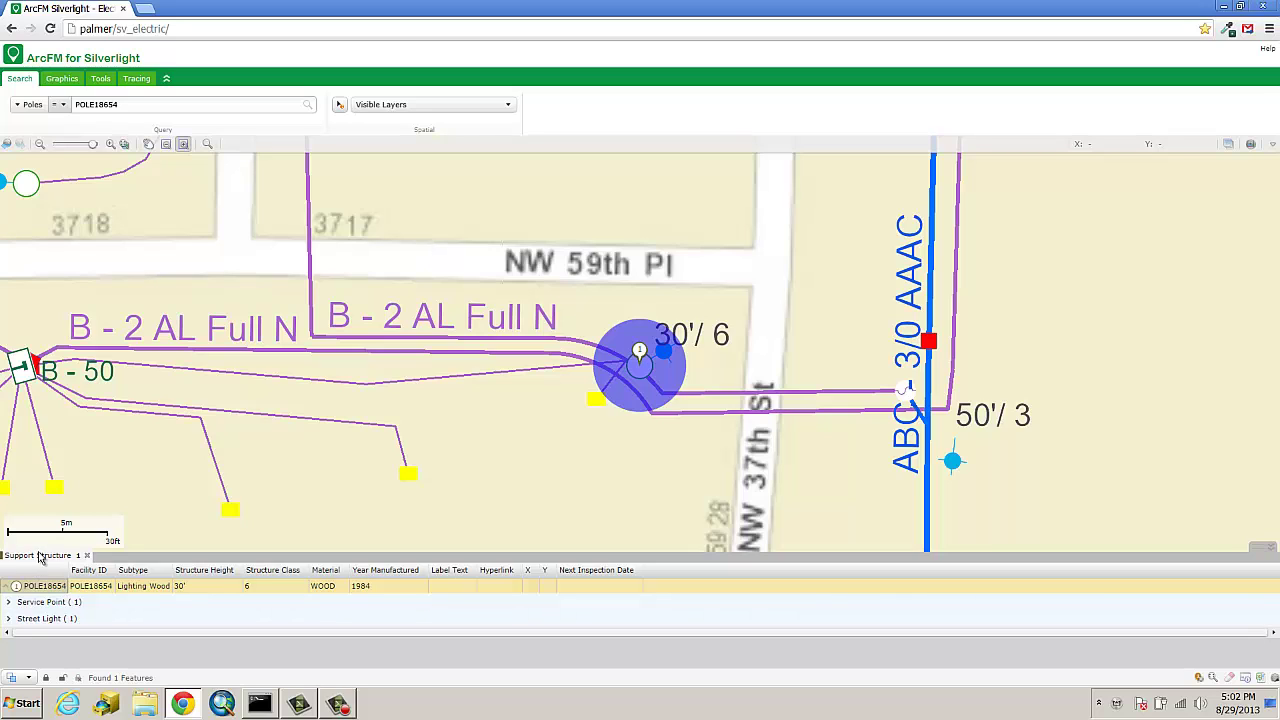
{"action": "left_click", "coordinate": [28, 620]}
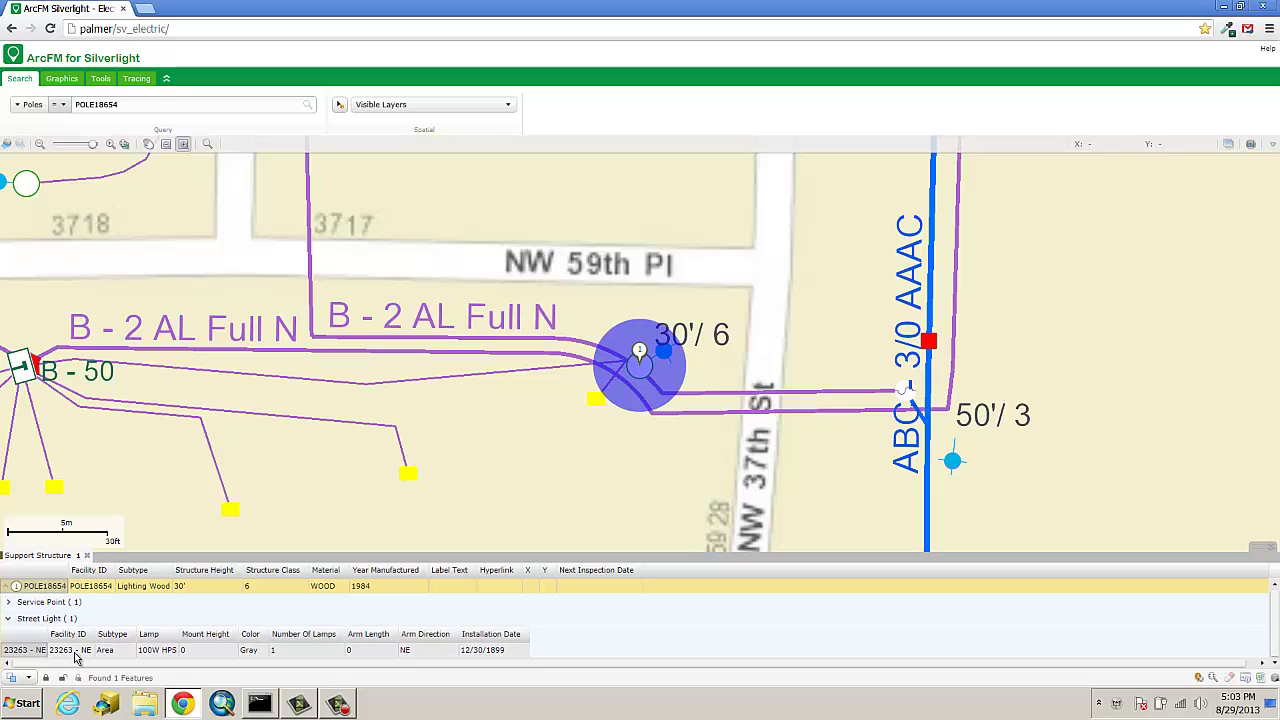
Expand the pole's related Service Point record and highlight it, then clear the search results and collapse the results table
{"action": "mouse_move", "coordinate": [49, 654]}
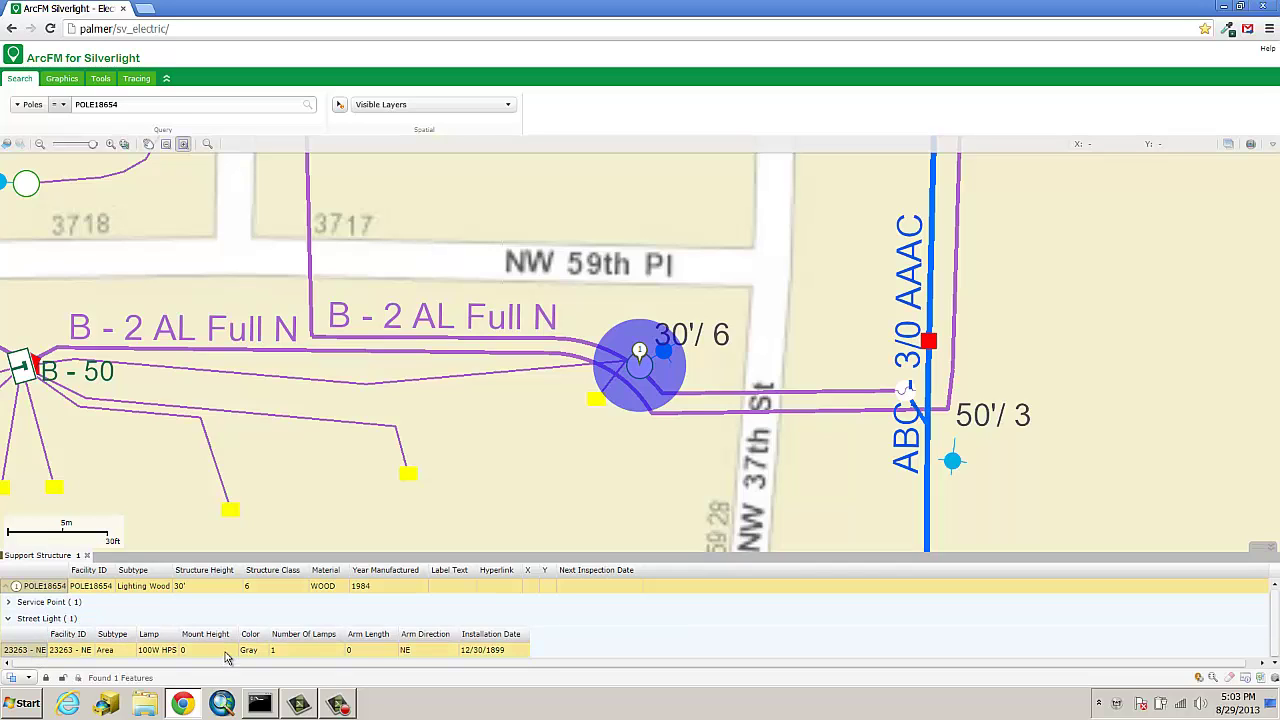
{"action": "left_click", "coordinate": [9, 602]}
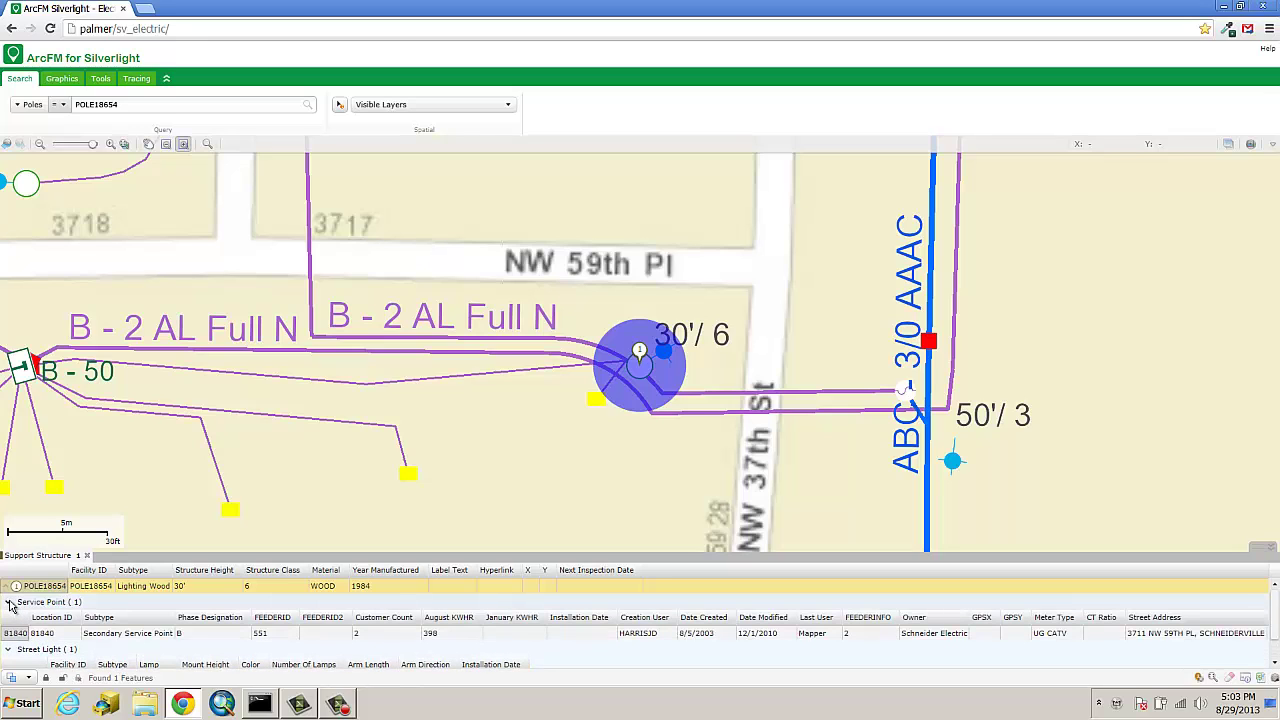
{"action": "left_click", "coordinate": [134, 636]}
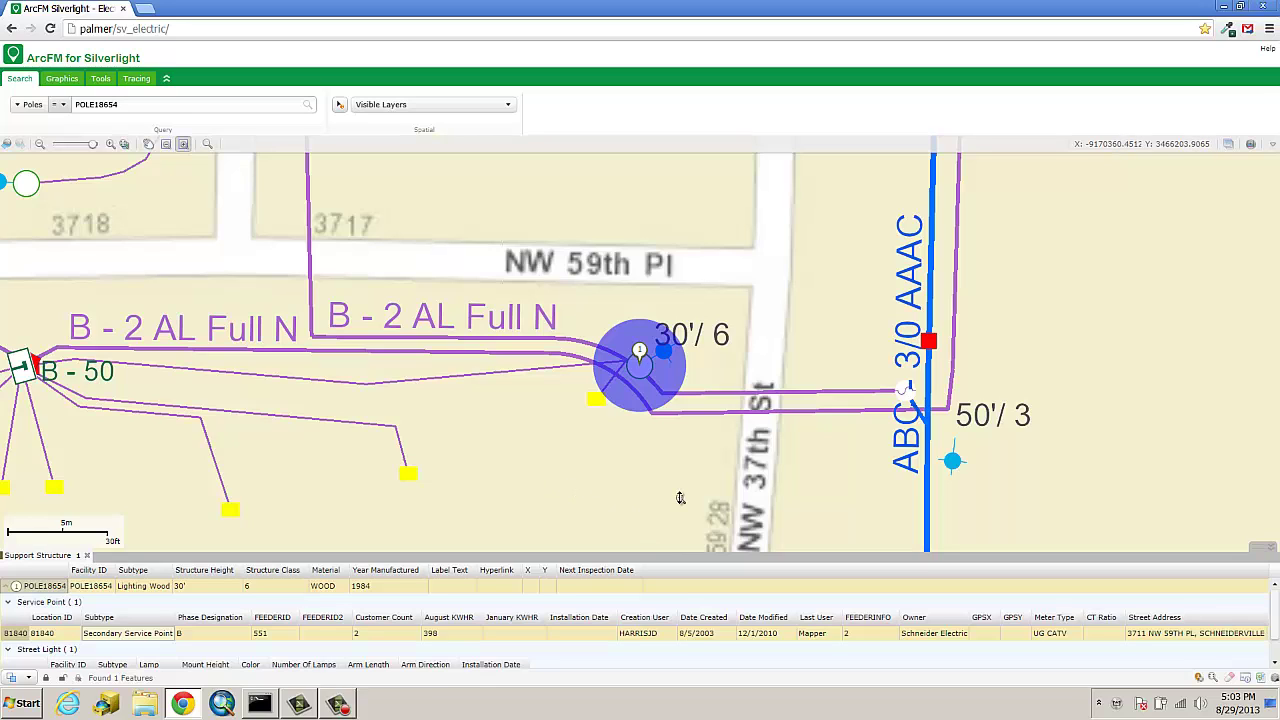
{"action": "left_click", "coordinate": [1229, 679]}
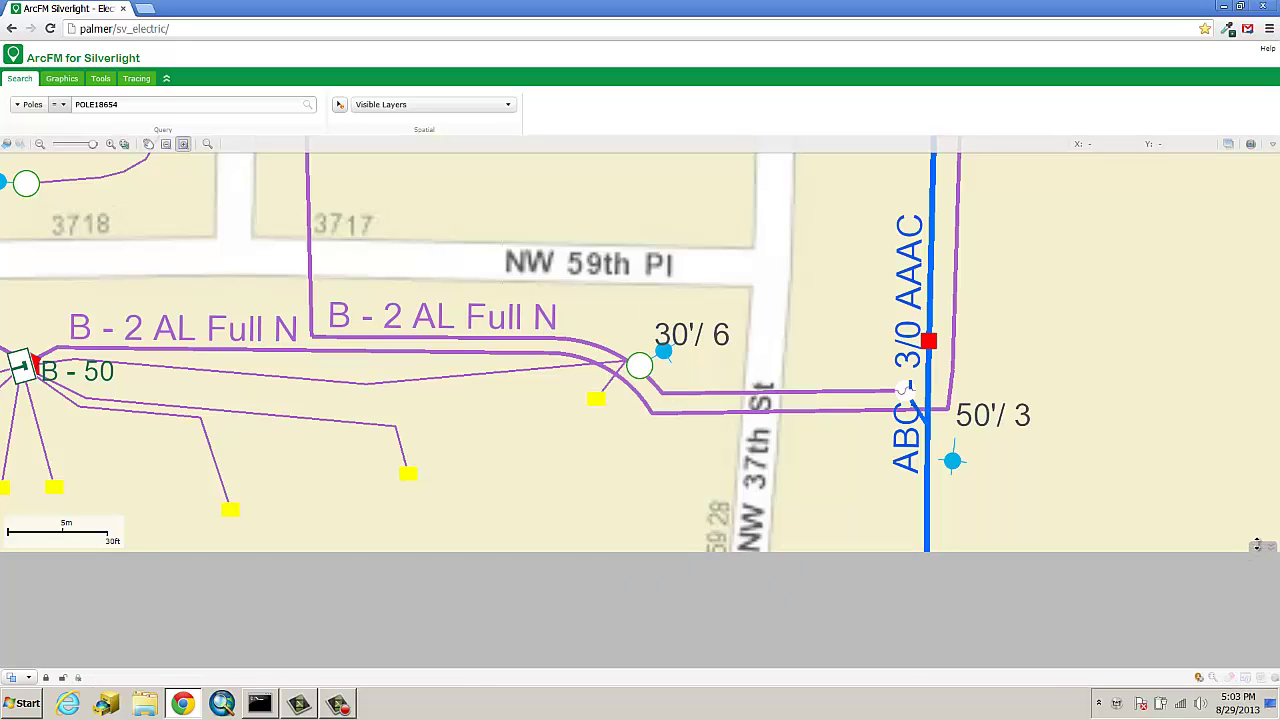
{"action": "left_click", "coordinate": [1260, 545]}
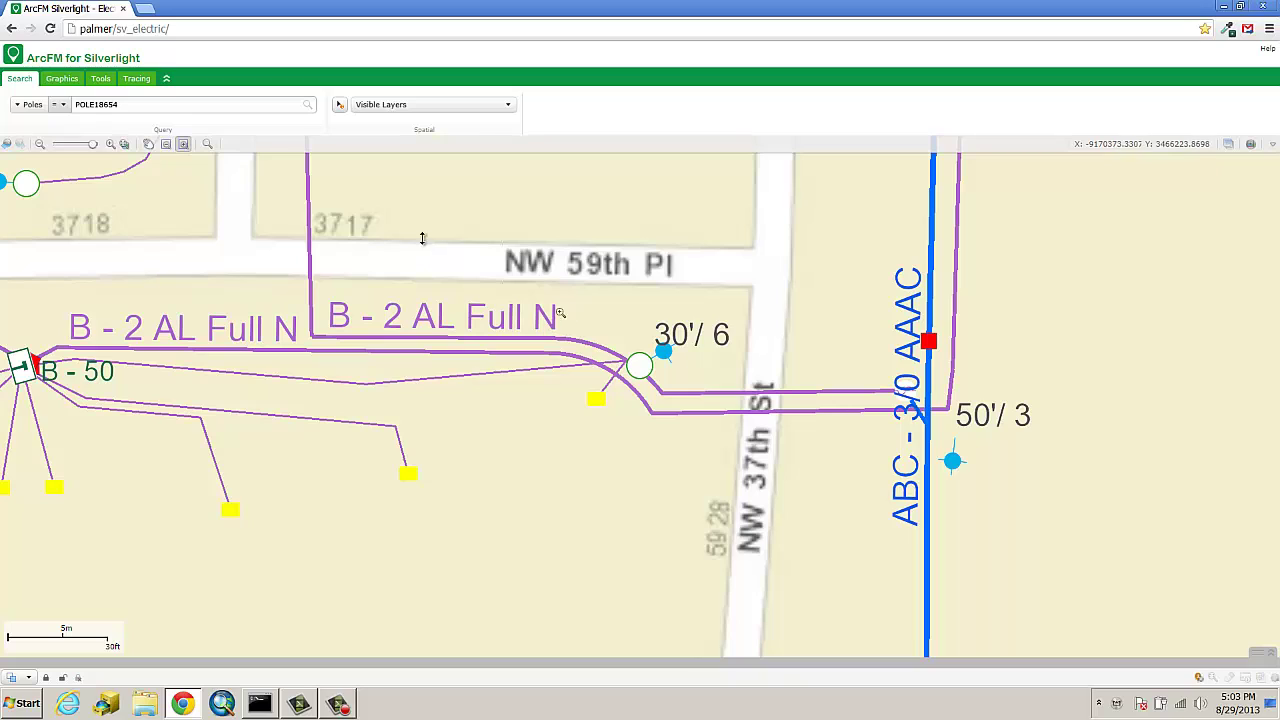
Identify the Electric layer features within a rectangle drawn around the 30'/6 pole just west of NW 37th St
{"action": "left_click", "coordinate": [397, 105]}
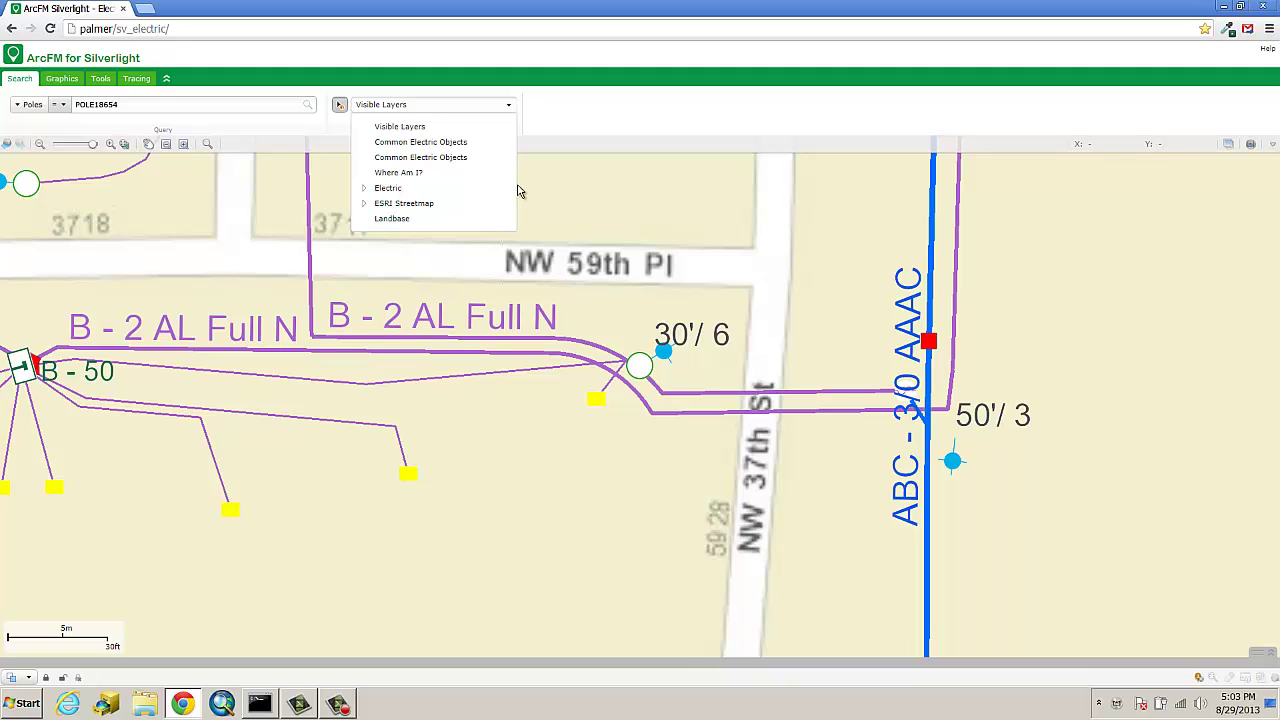
{"action": "left_click", "coordinate": [388, 188]}
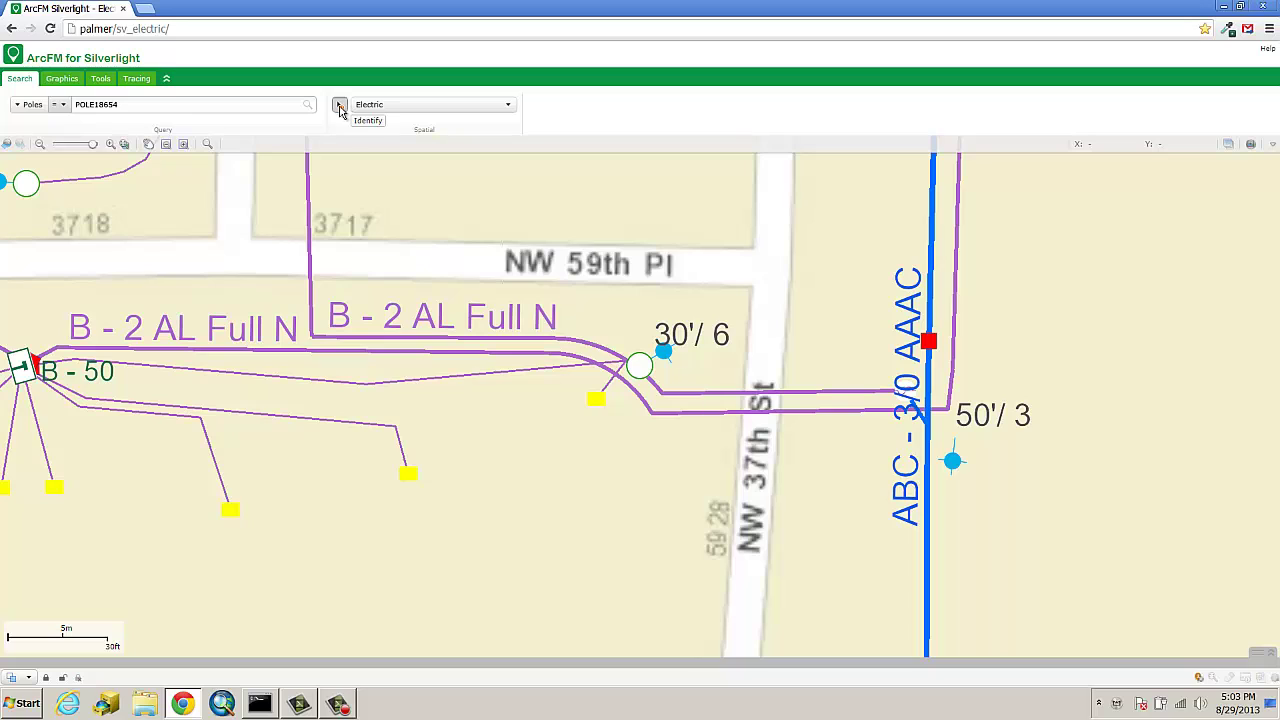
{"action": "left_click", "coordinate": [340, 108]}
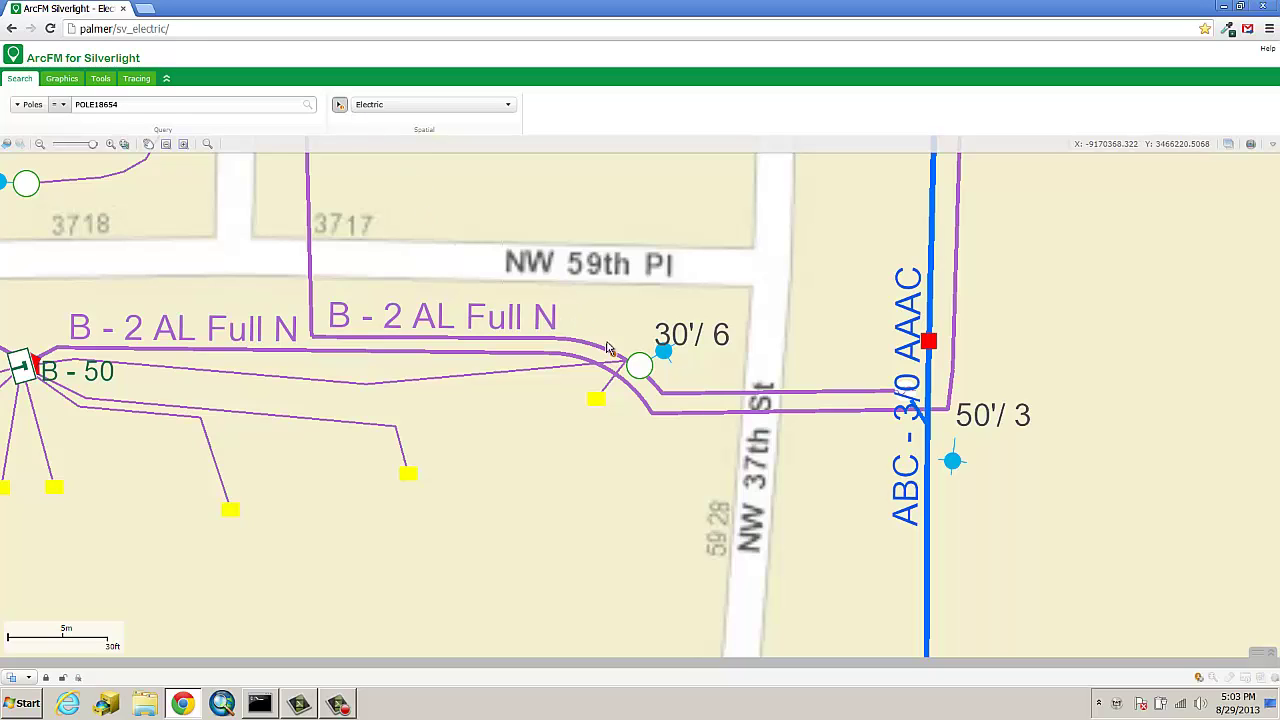
{"action": "left_click_drag", "start_coordinate": [547, 316], "coordinate": [748, 461]}
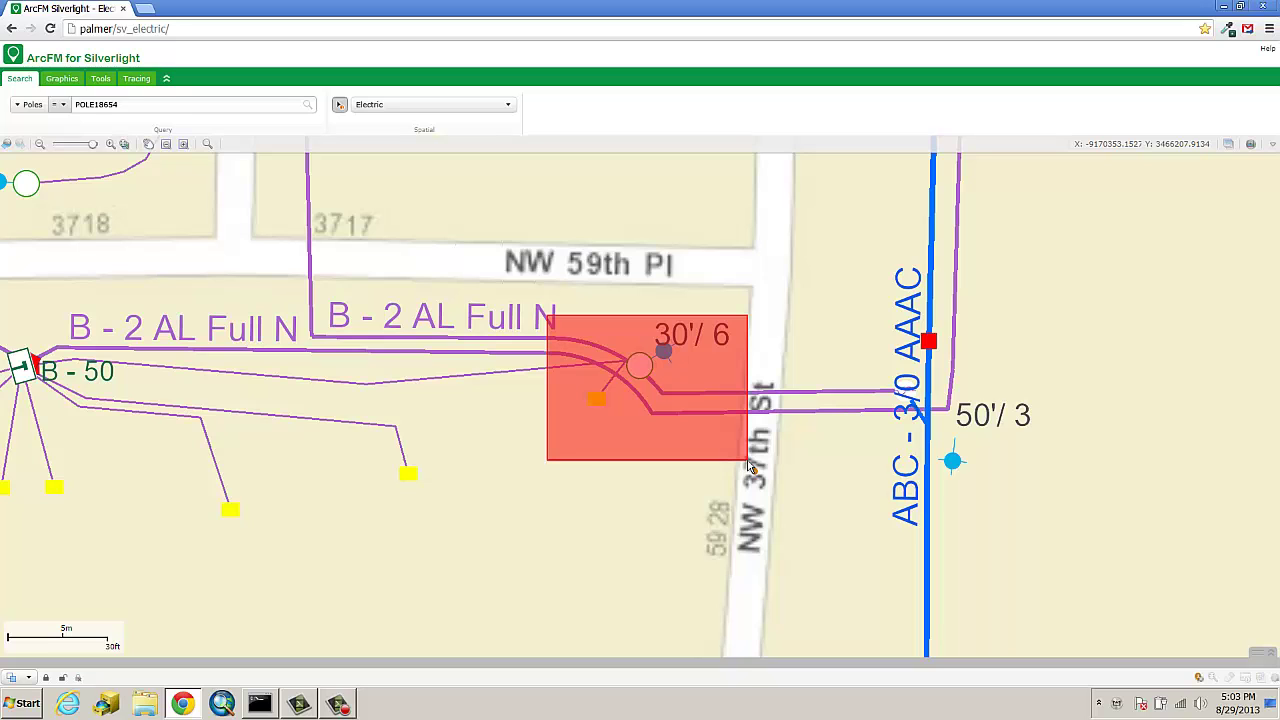
{"action": "left_click_drag", "start_coordinate": [750, 465], "coordinate": [751, 466]}
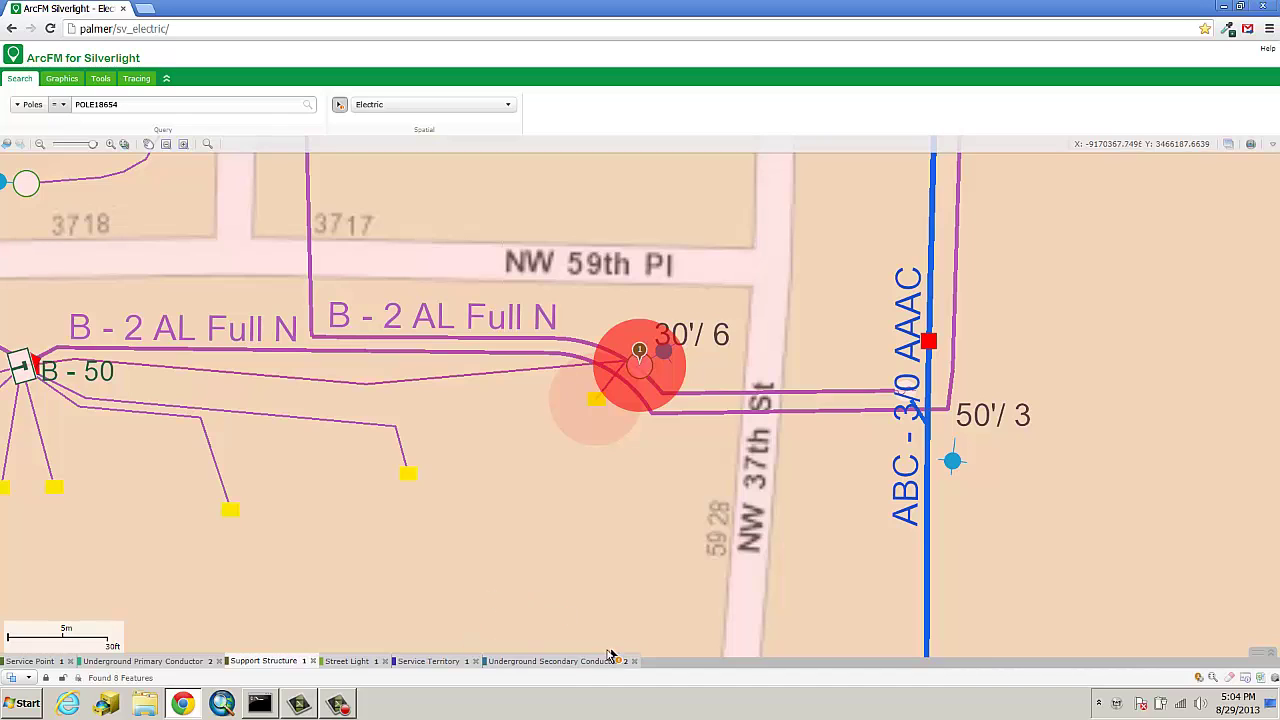
Show the identified Underground Secondary Conductor results and remove the Service Territory results from the set
{"action": "left_click", "coordinate": [545, 663]}
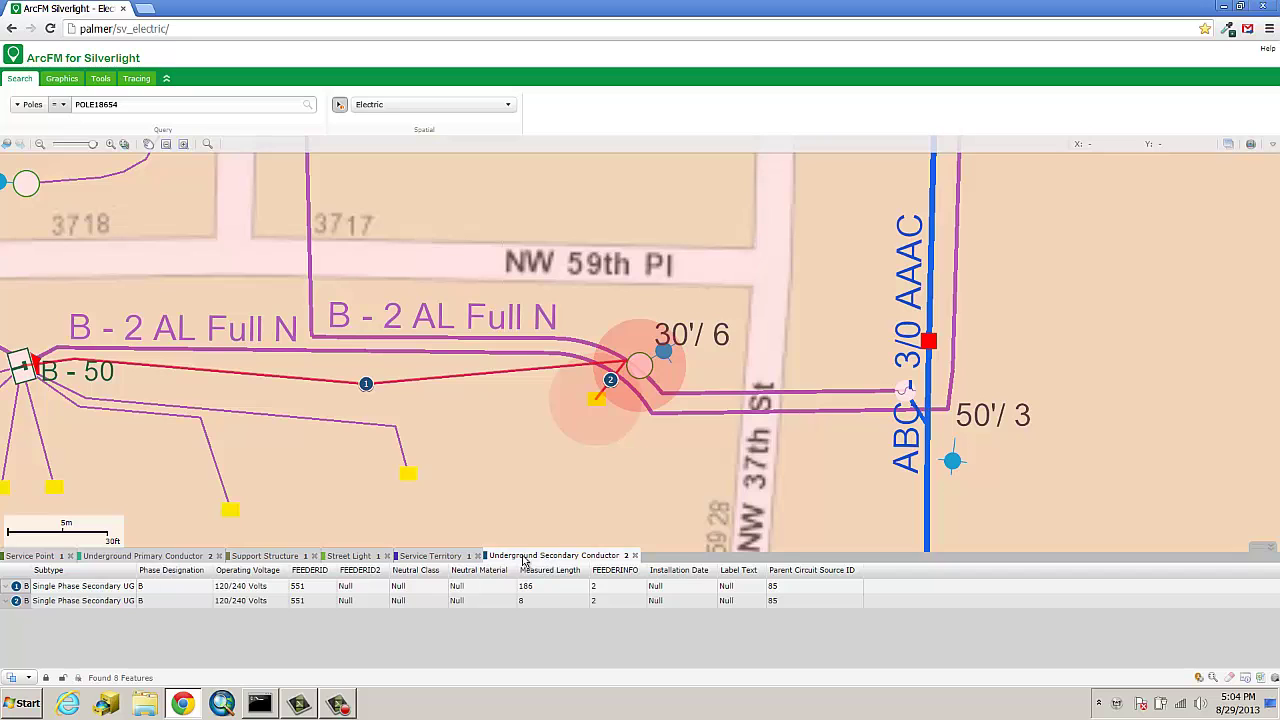
{"action": "left_click", "coordinate": [438, 557]}
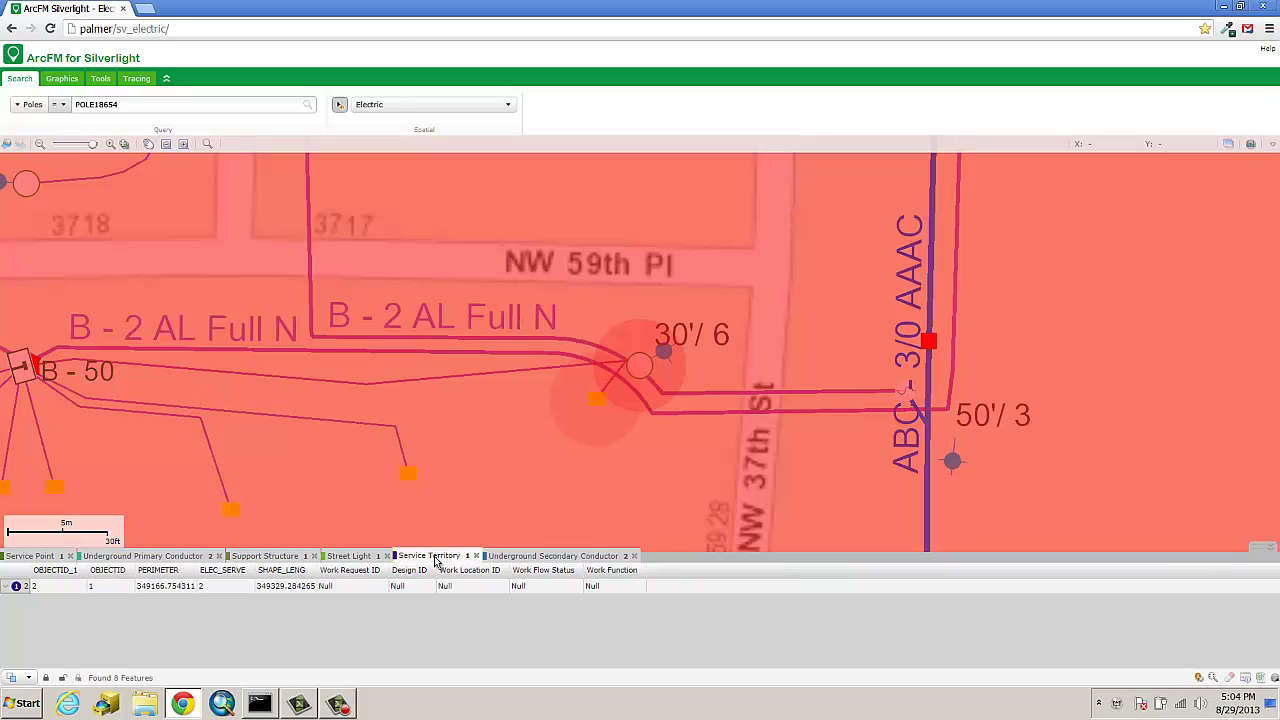
{"action": "left_click", "coordinate": [477, 556]}
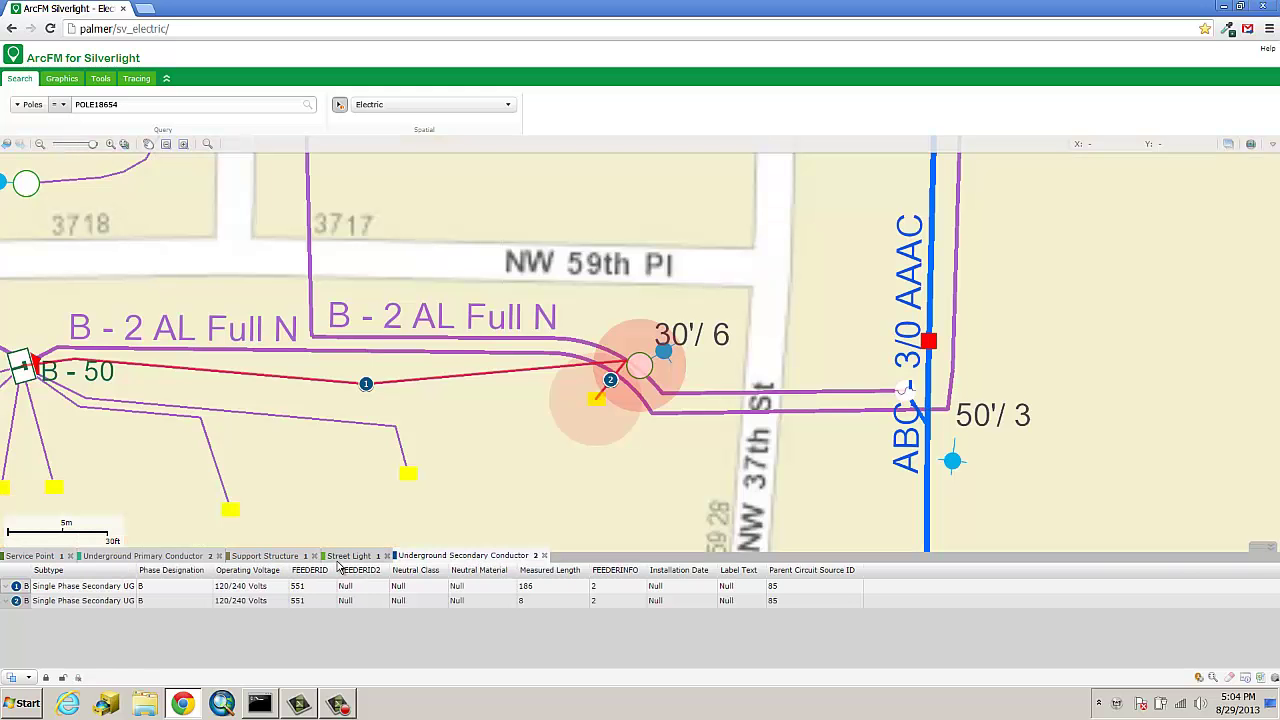
Review the Street Light, Support Structure and Underground Primary Conductor results, and zoom to the first primary conductor
{"action": "left_click", "coordinate": [348, 557]}
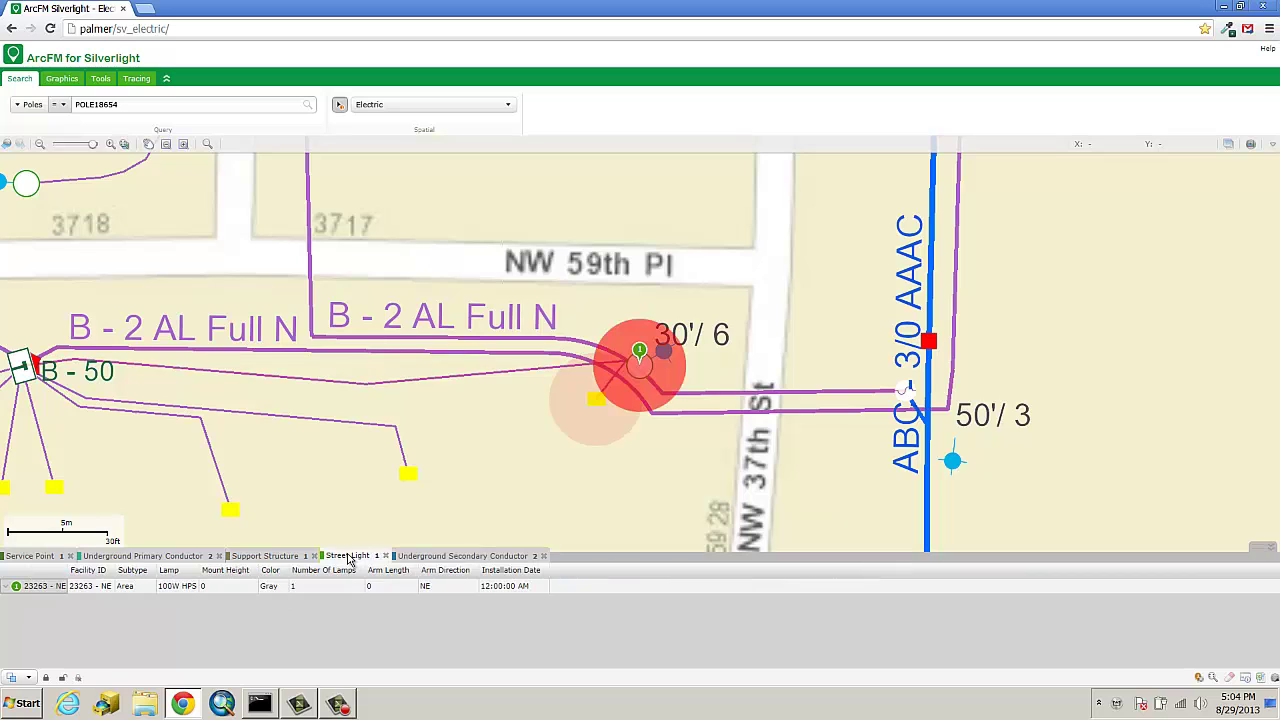
{"action": "left_click", "coordinate": [254, 560]}
{"action": "left_click", "coordinate": [130, 558]}
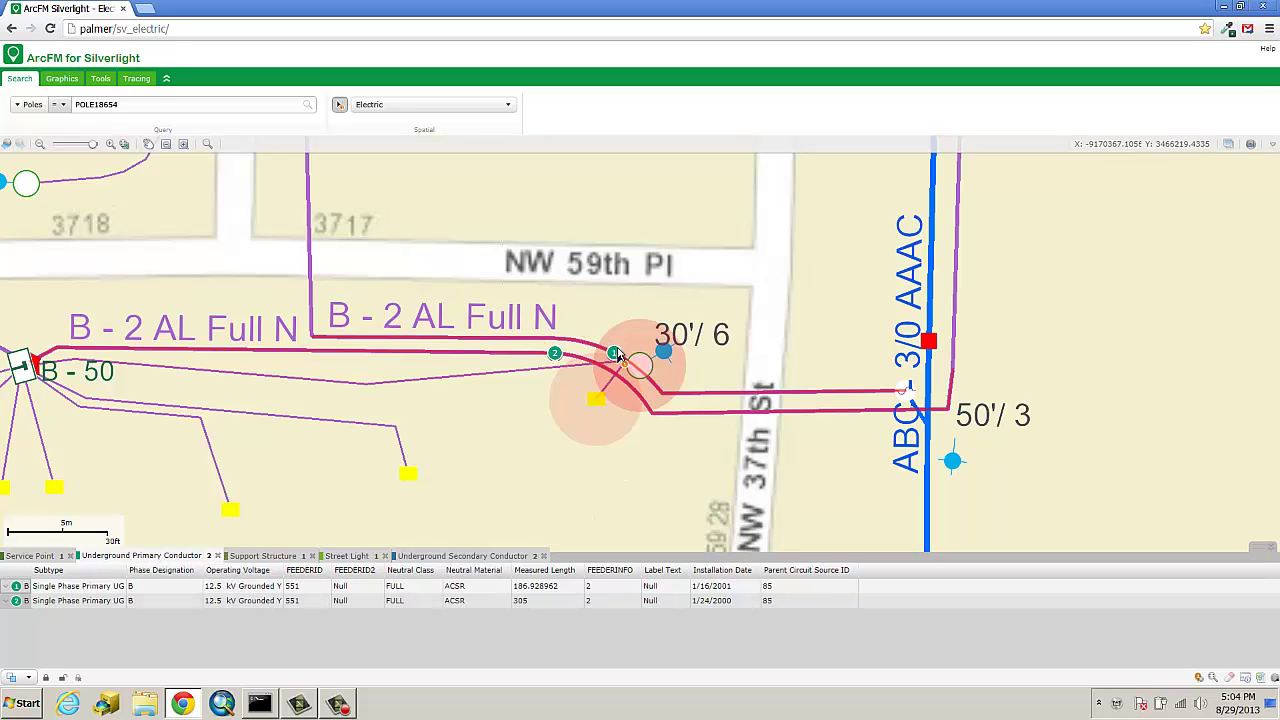
{"action": "left_click", "coordinate": [20, 590]}
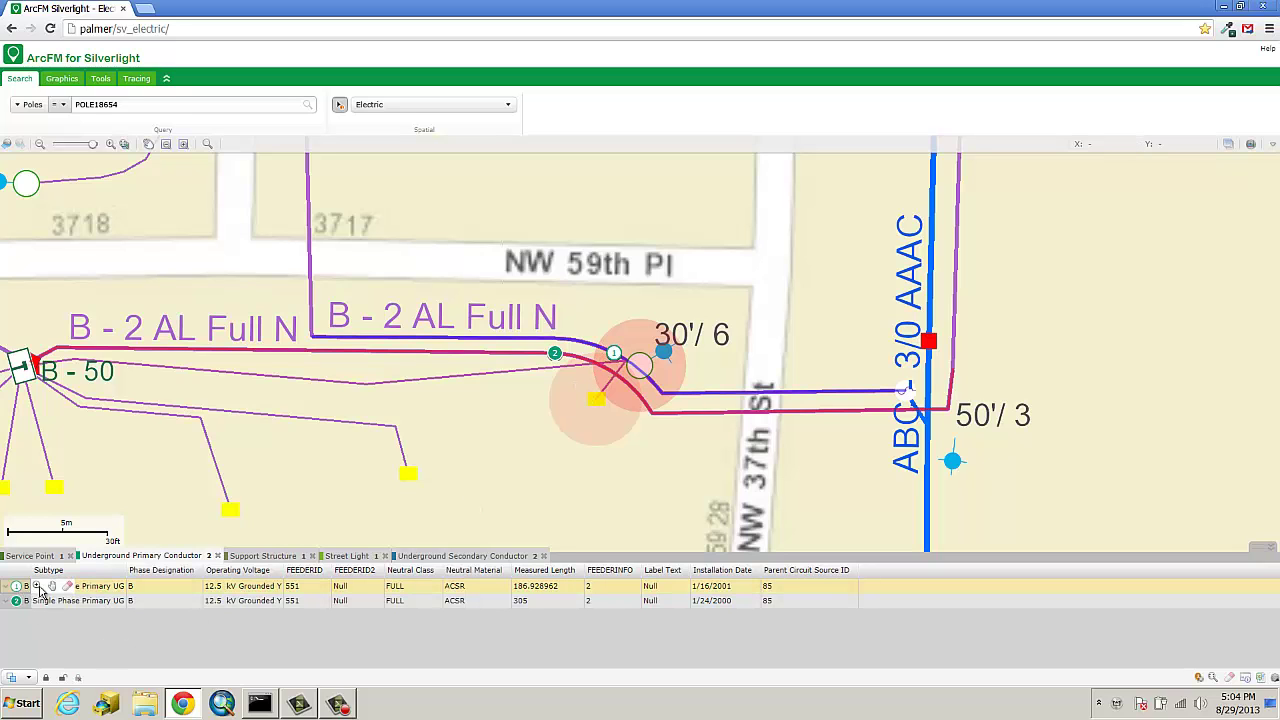
{"action": "left_click", "coordinate": [36, 588]}
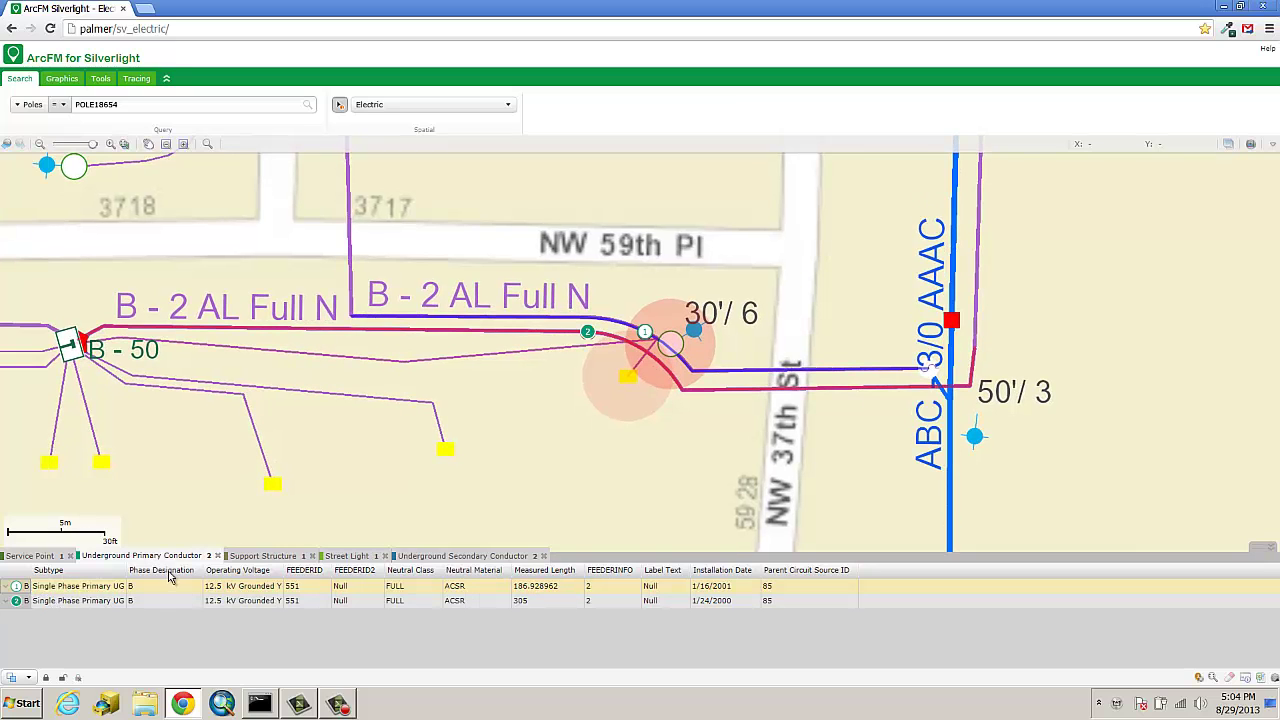
Show the Service Point's related Customer Info records, then clear the identify results and collapse the results table
{"action": "left_click", "coordinate": [40, 557]}
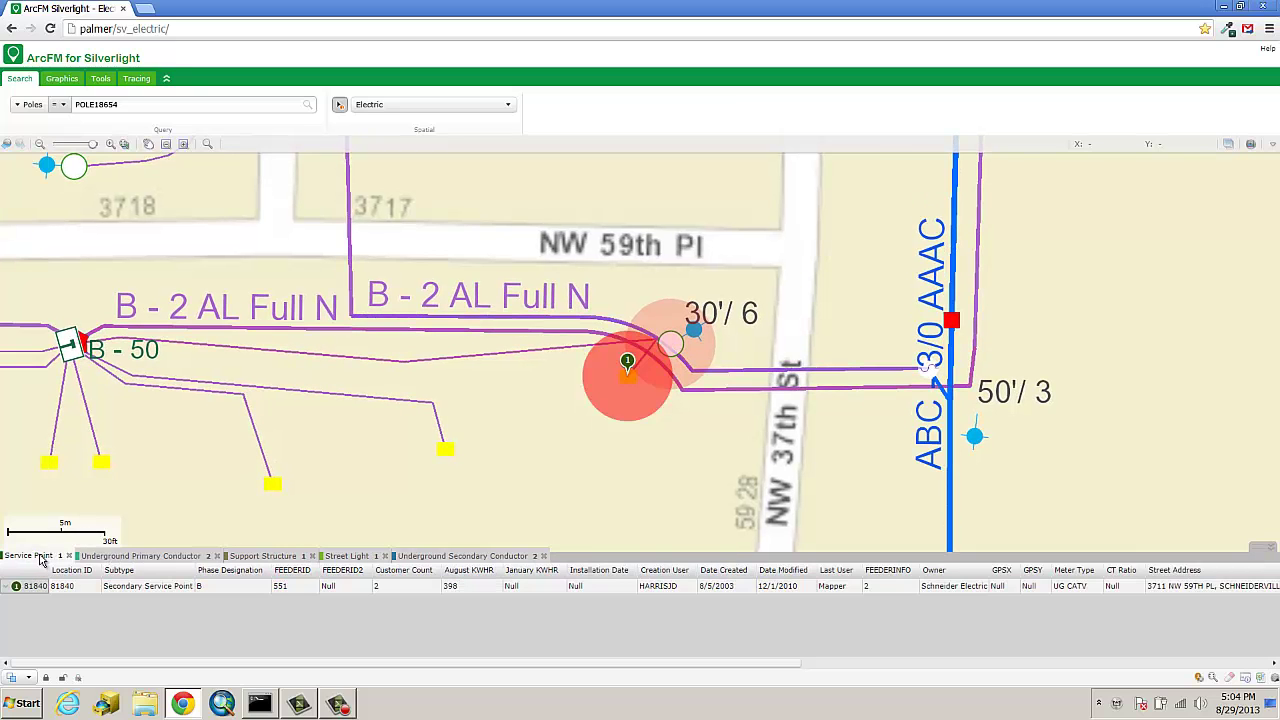
{"action": "left_click", "coordinate": [7, 588]}
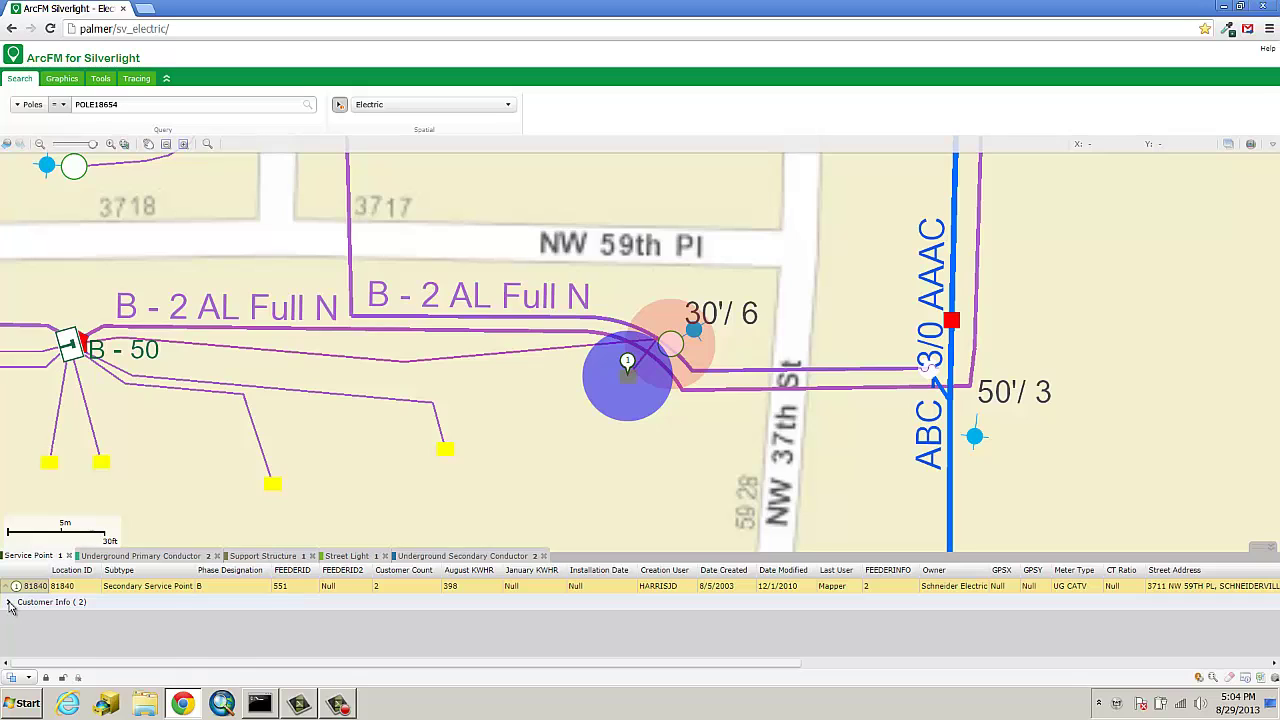
{"action": "left_click", "coordinate": [9, 603]}
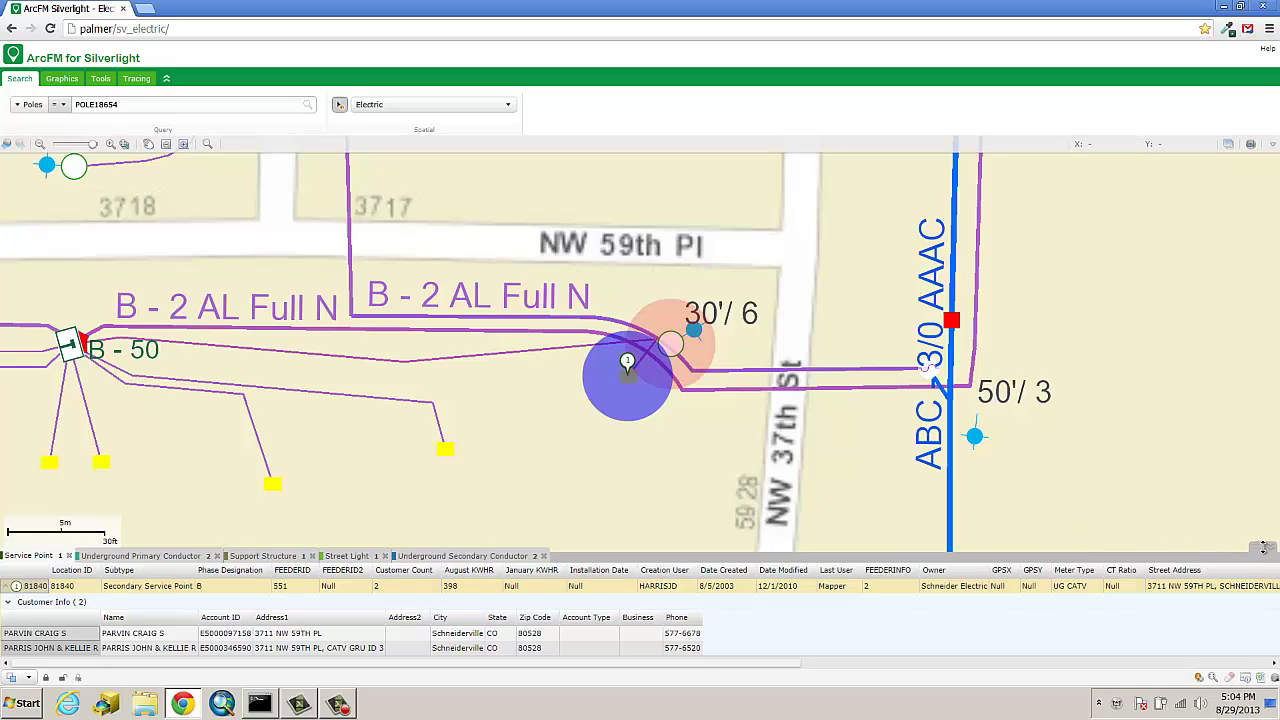
{"action": "left_click", "coordinate": [1232, 679]}
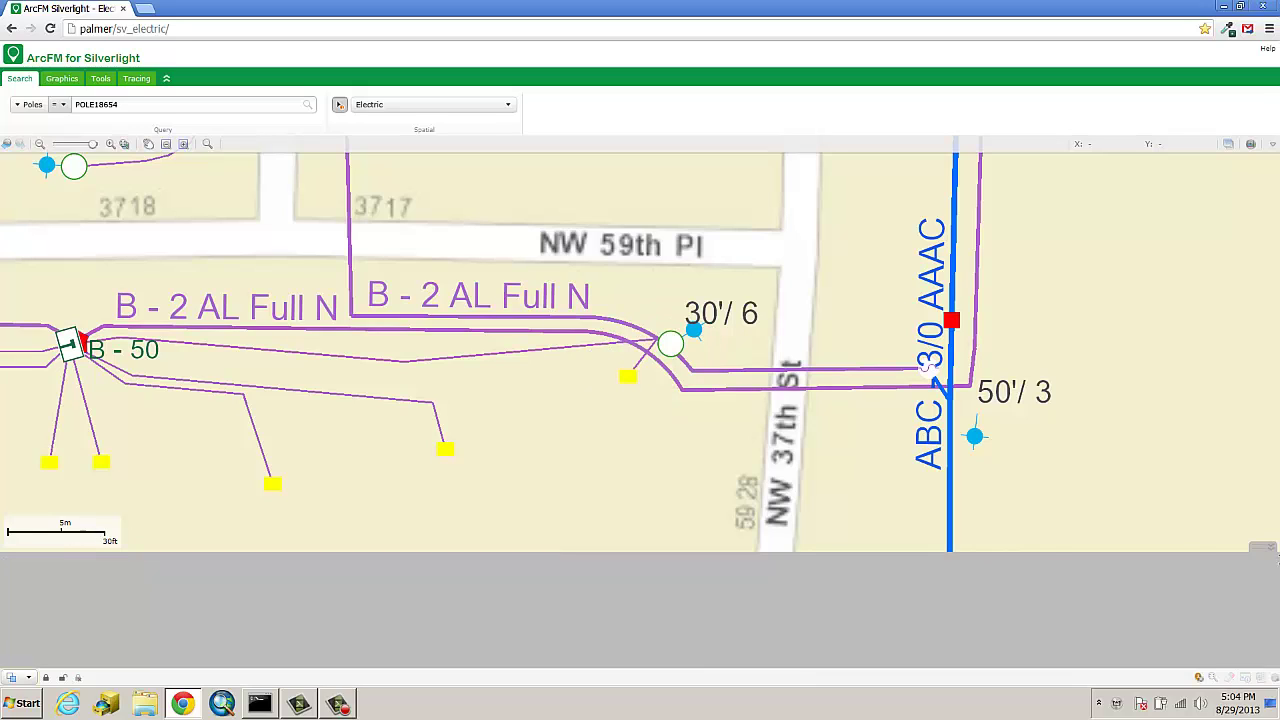
{"action": "left_click", "coordinate": [1247, 540]}
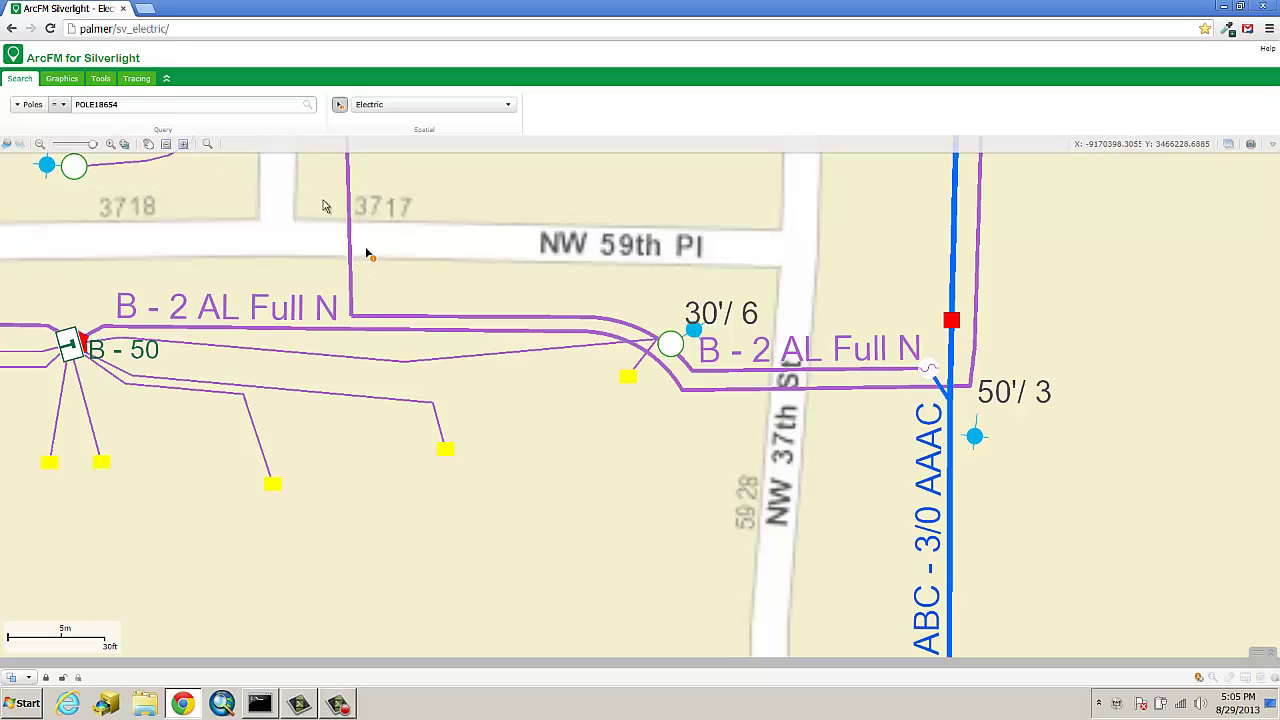
Open the electric tracing tools, bring the NW 37th Ter neighborhood into view, and activate Downstream Trace
{"action": "left_click", "coordinate": [134, 80]}
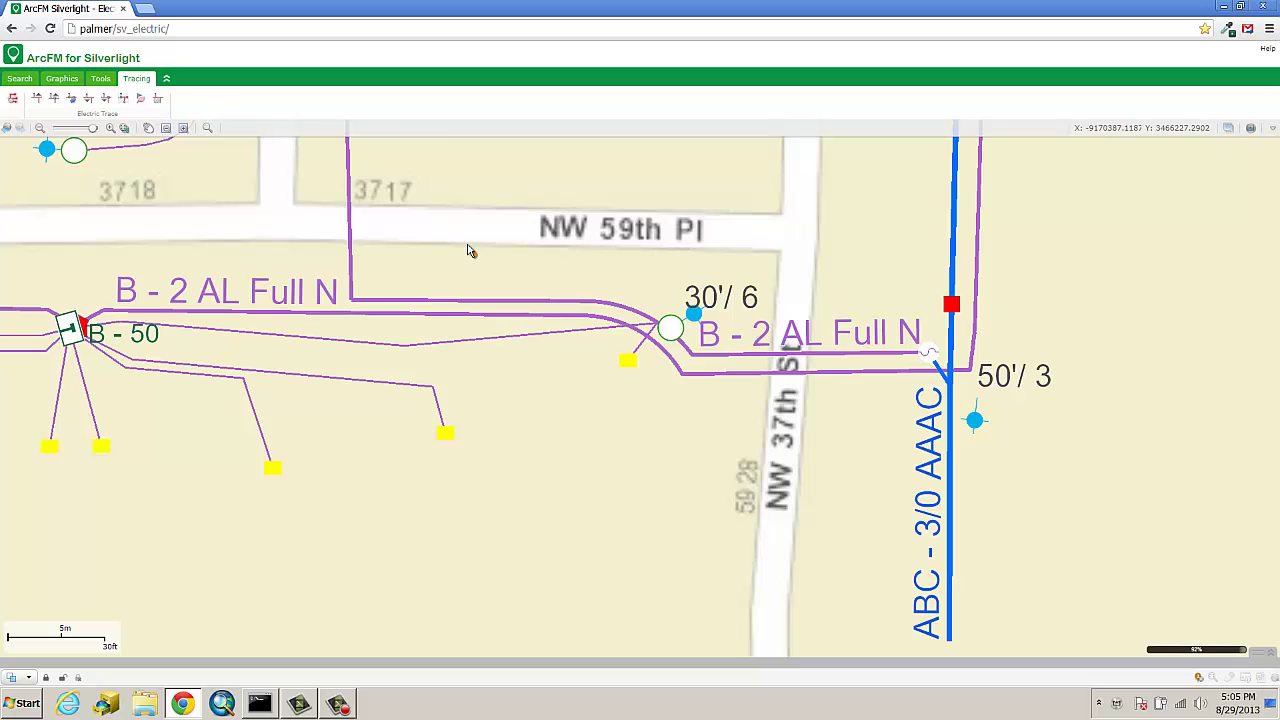
{"action": "scroll", "coordinate": [561, 243], "scroll_direction": "down", "scroll_amount": 2}
{"action": "scroll", "coordinate": [561, 243], "scroll_direction": "down", "scroll_amount": 1}
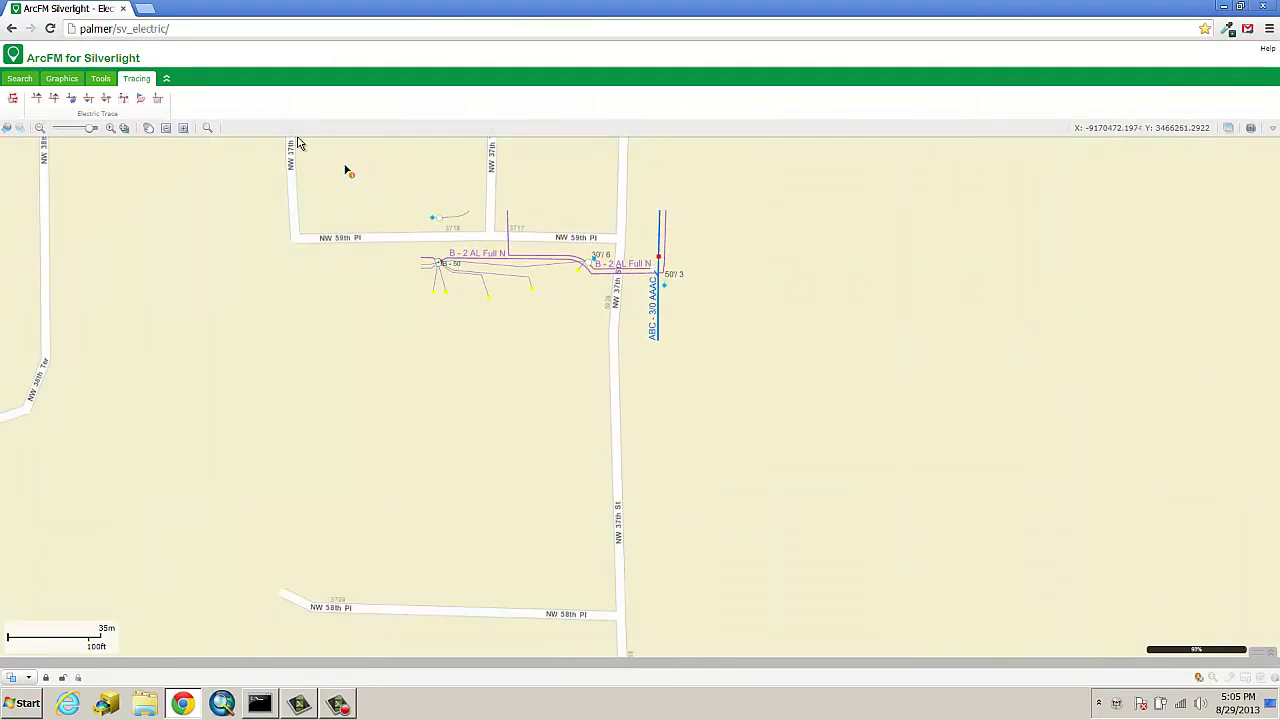
{"action": "left_click", "coordinate": [148, 128]}
{"action": "left_click_drag", "start_coordinate": [414, 194], "coordinate": [462, 442]}
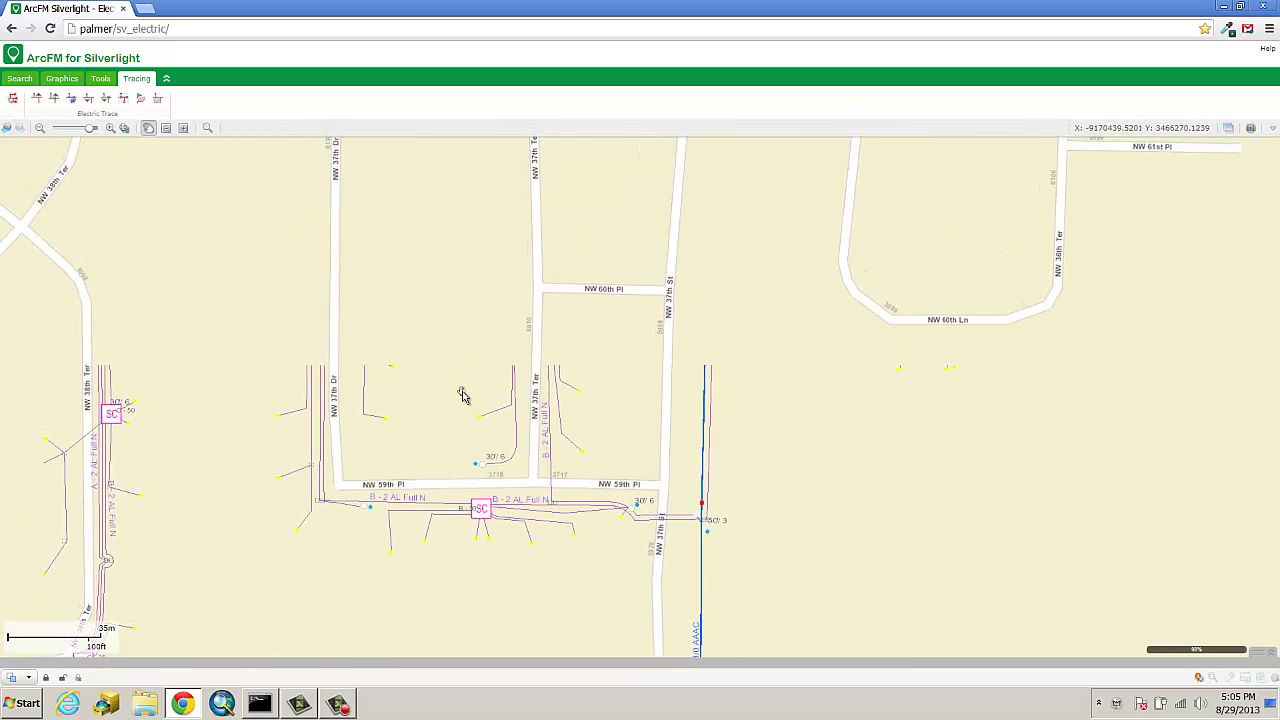
{"action": "left_click_drag", "start_coordinate": [443, 334], "coordinate": [449, 394]}
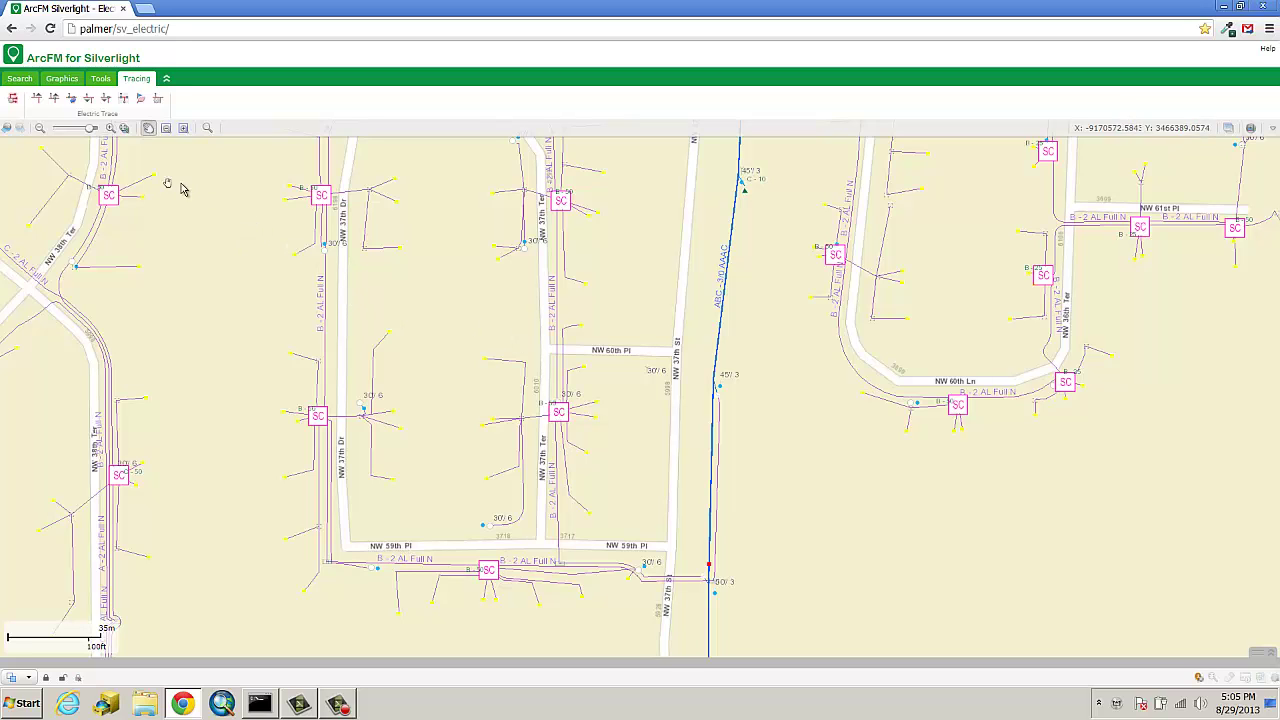
{"action": "left_click", "coordinate": [89, 100]}
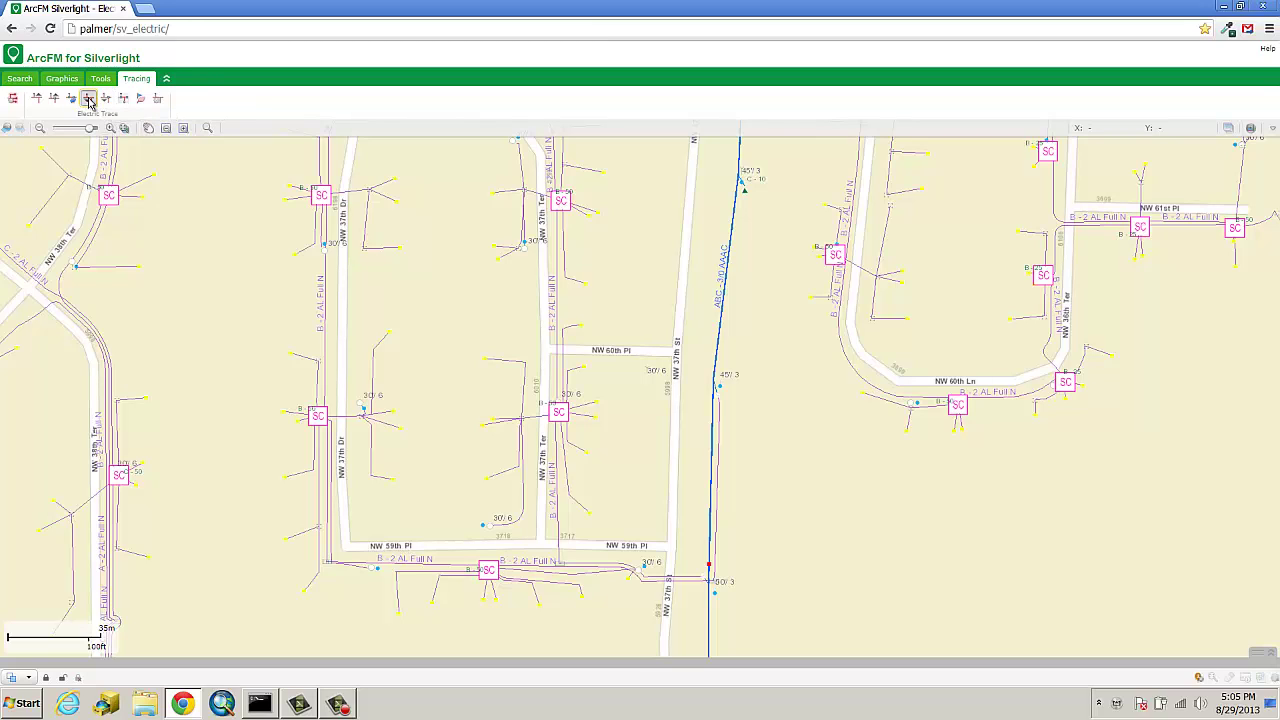
Examine the trace buffer settings, including the available buffer colors, and leave them as they are
{"action": "left_click", "coordinate": [13, 99]}
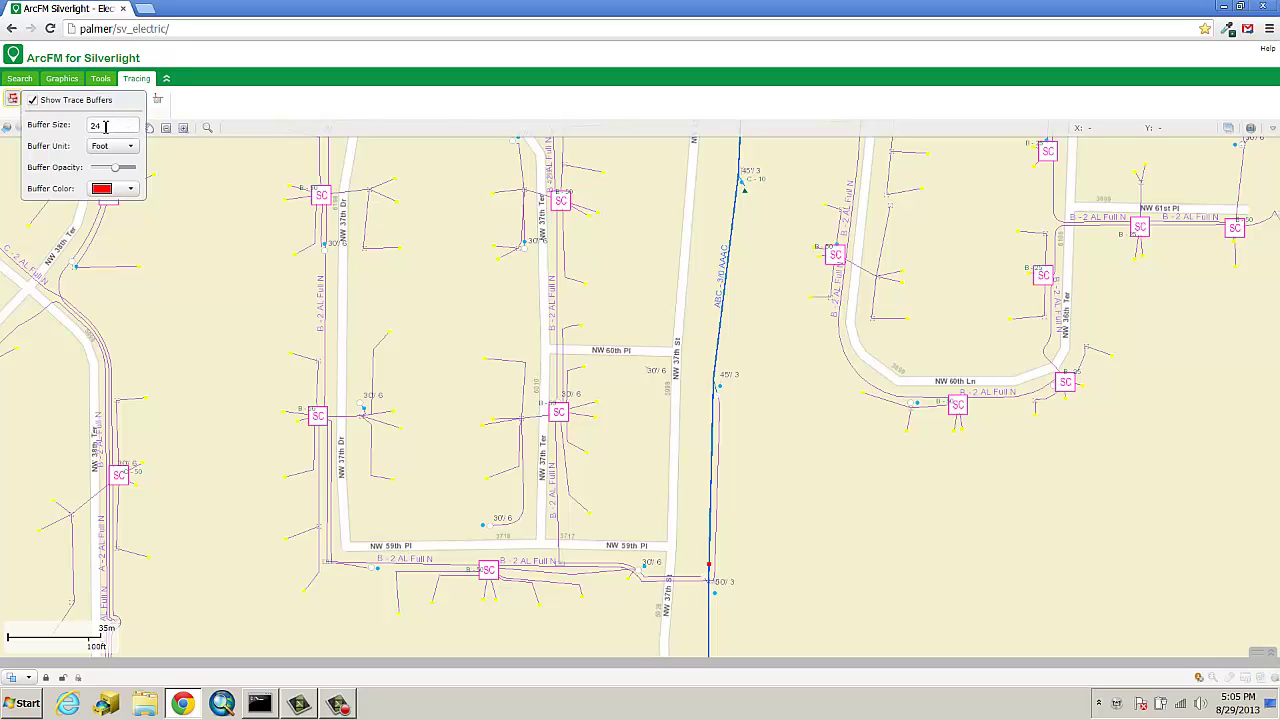
{"action": "left_click", "coordinate": [128, 190]}
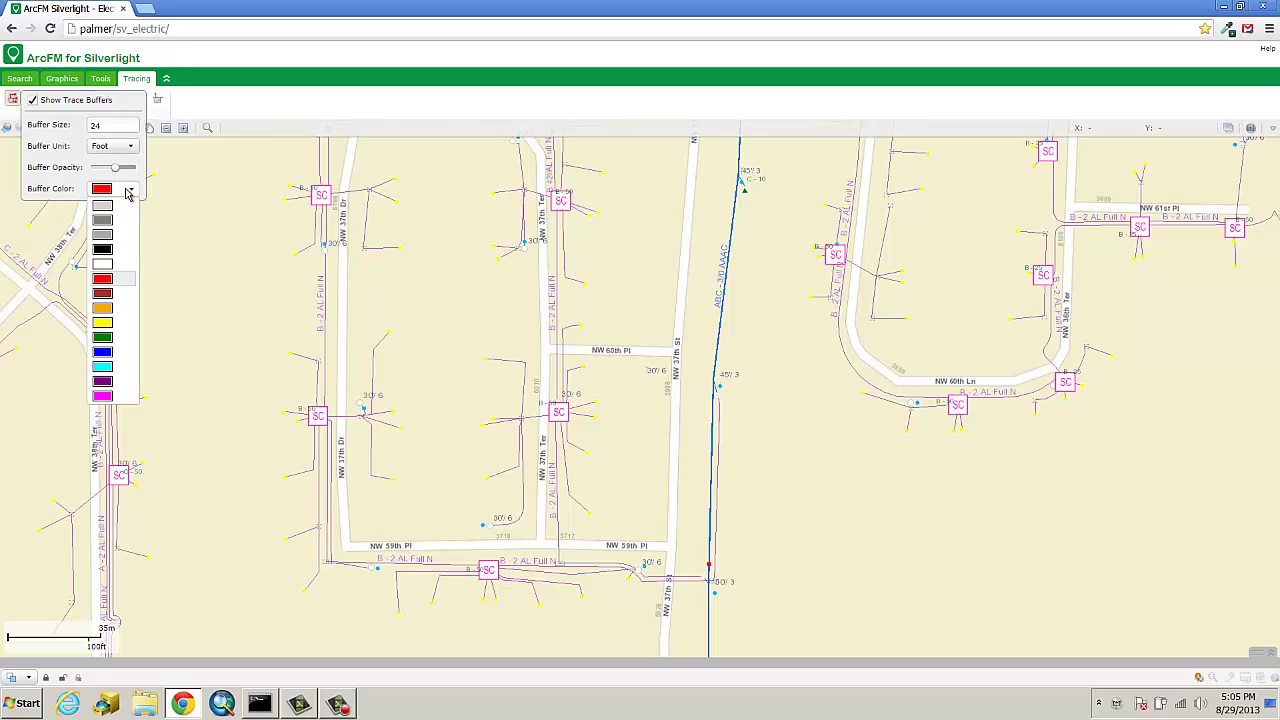
{"action": "left_click", "coordinate": [128, 190]}
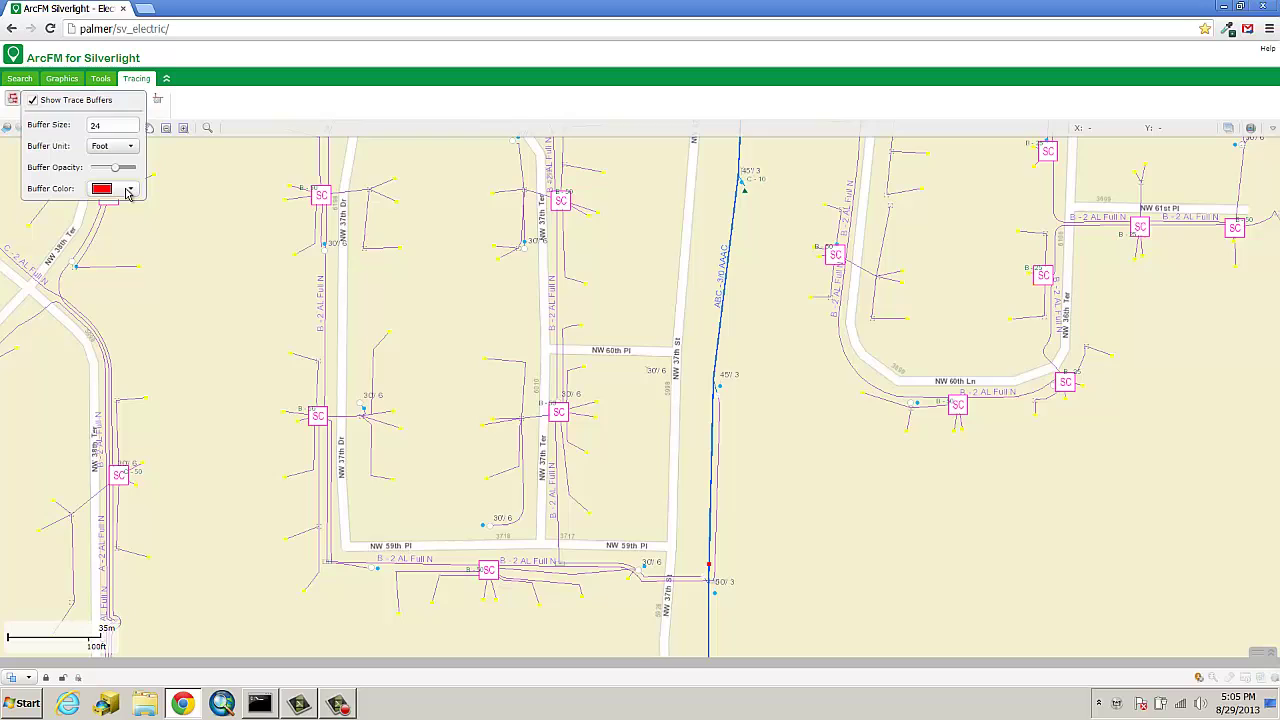
{"action": "left_click", "coordinate": [12, 100]}
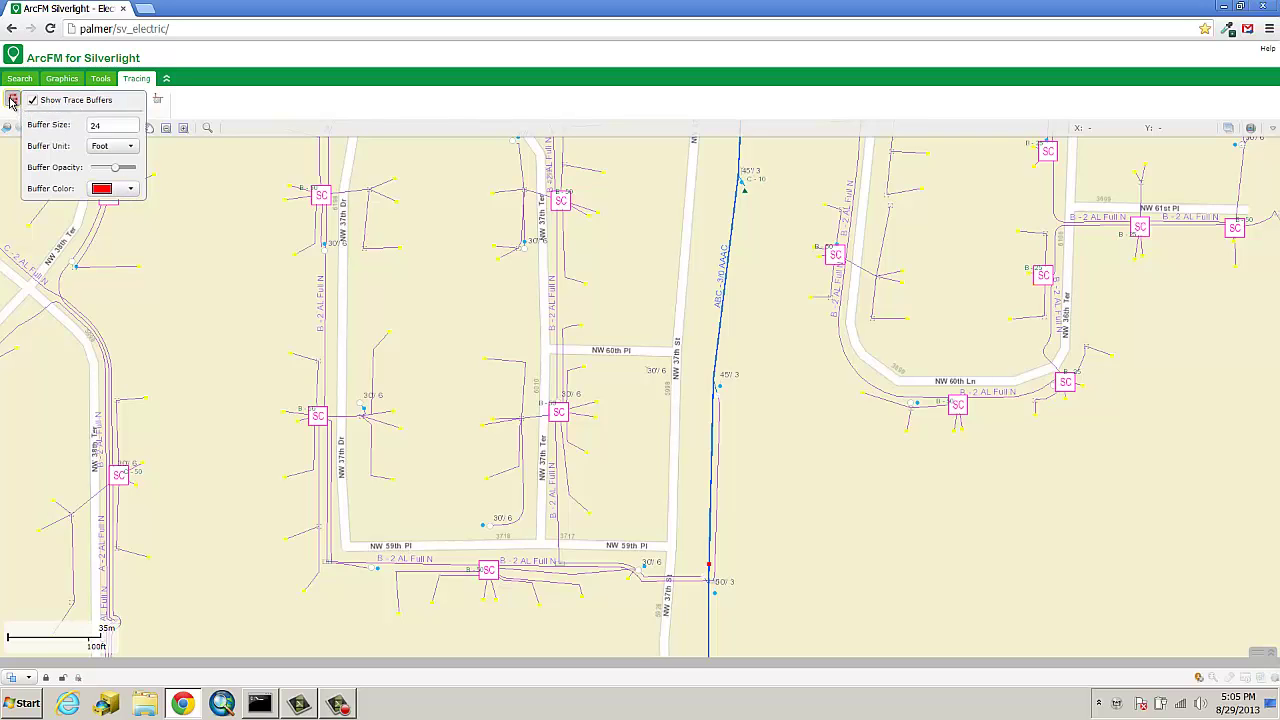
Run a Downstream Trace from the conductor along NW 37th Ter and show its Service Point and Transformer results
{"action": "left_click", "coordinate": [88, 100]}
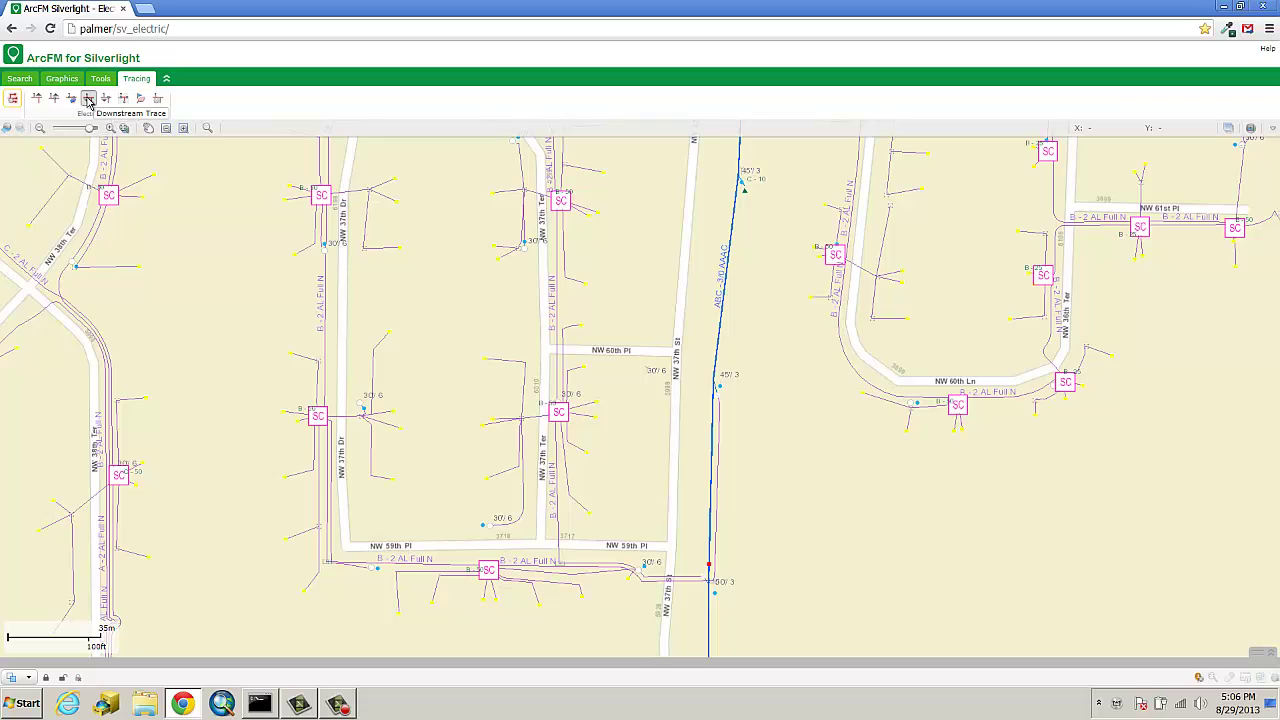
{"action": "left_click", "coordinate": [559, 380]}
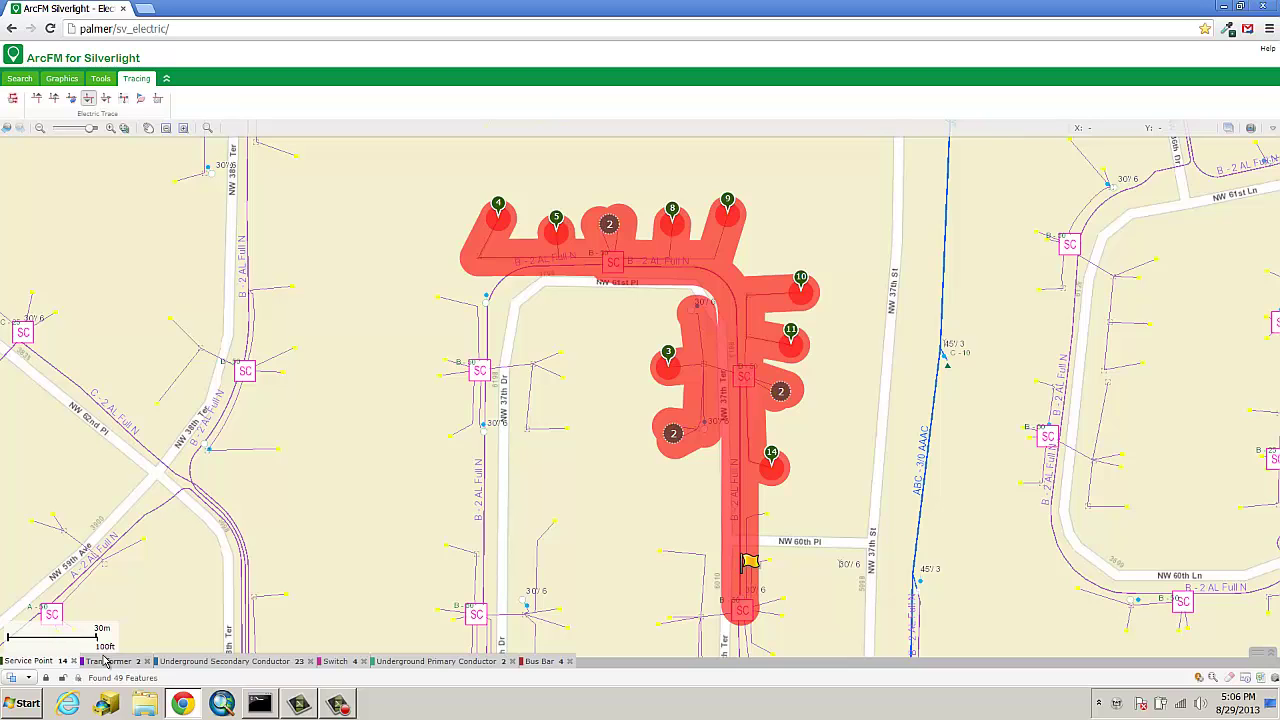
{"action": "left_click", "coordinate": [24, 662]}
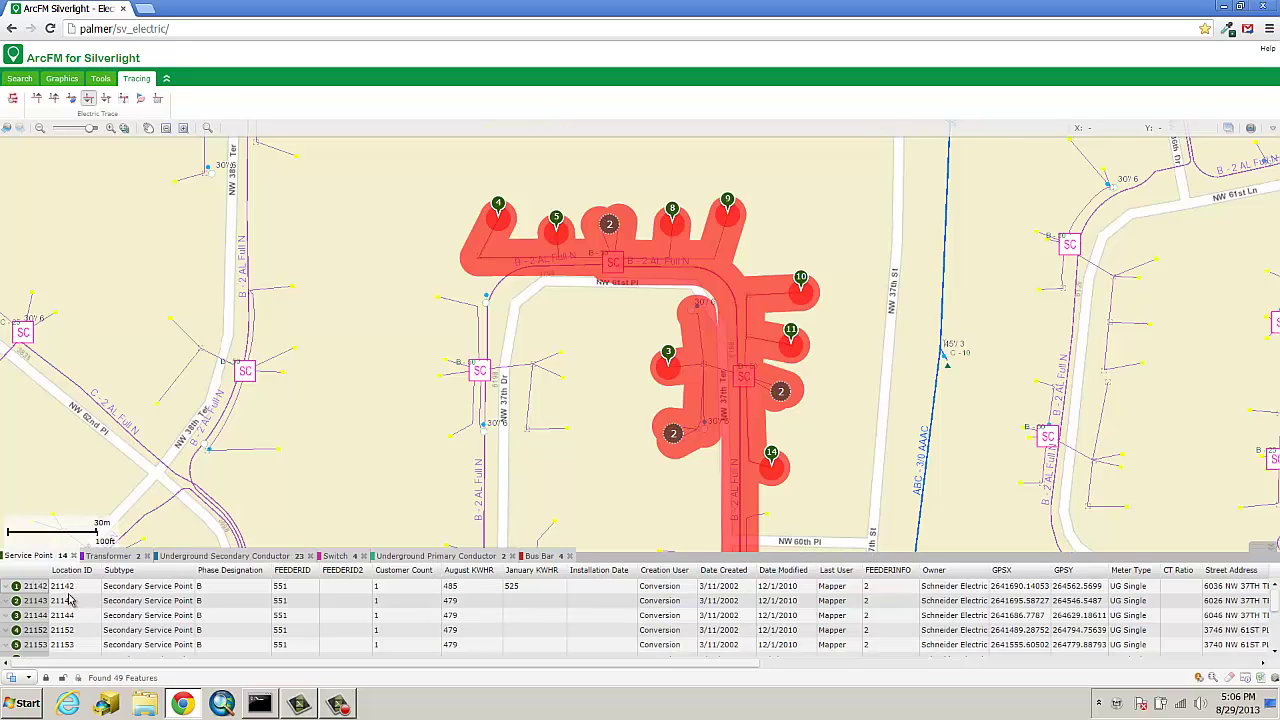
{"action": "left_click", "coordinate": [105, 556]}
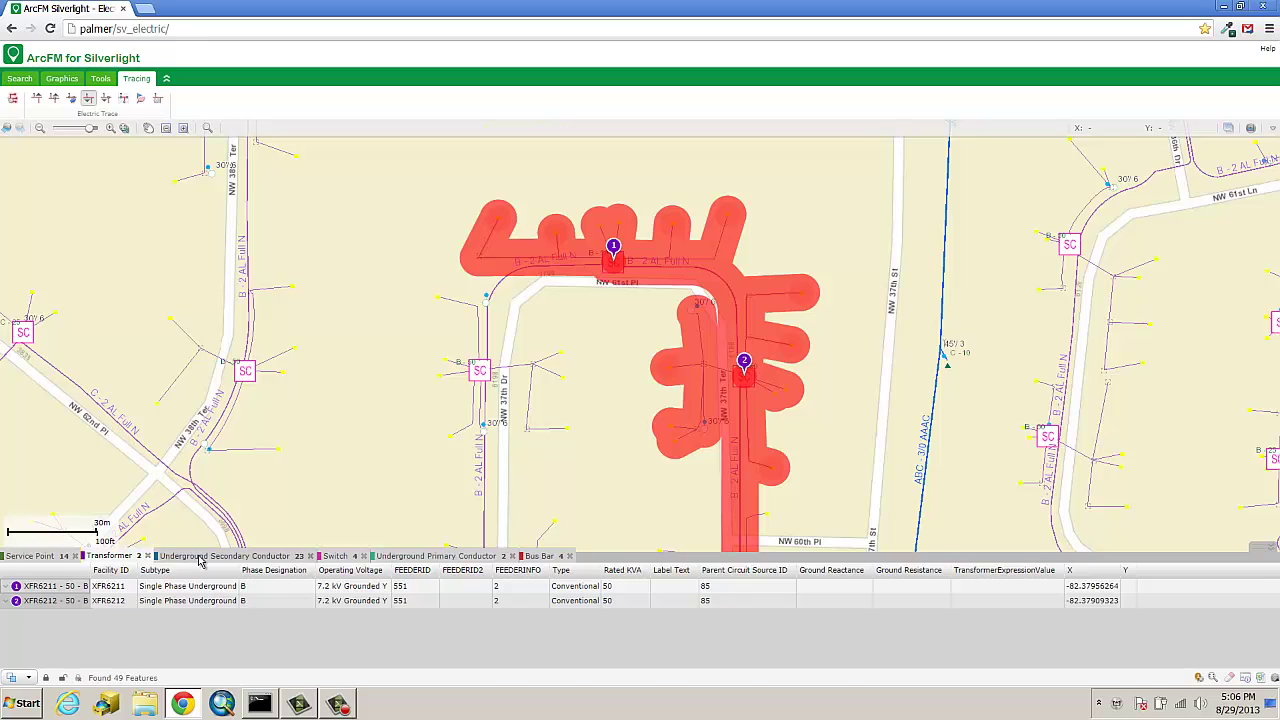
Show the trace results for Underground Secondary Conductor, Switch, Underground Primary Conductor and Bus Bar
{"action": "left_click", "coordinate": [200, 556]}
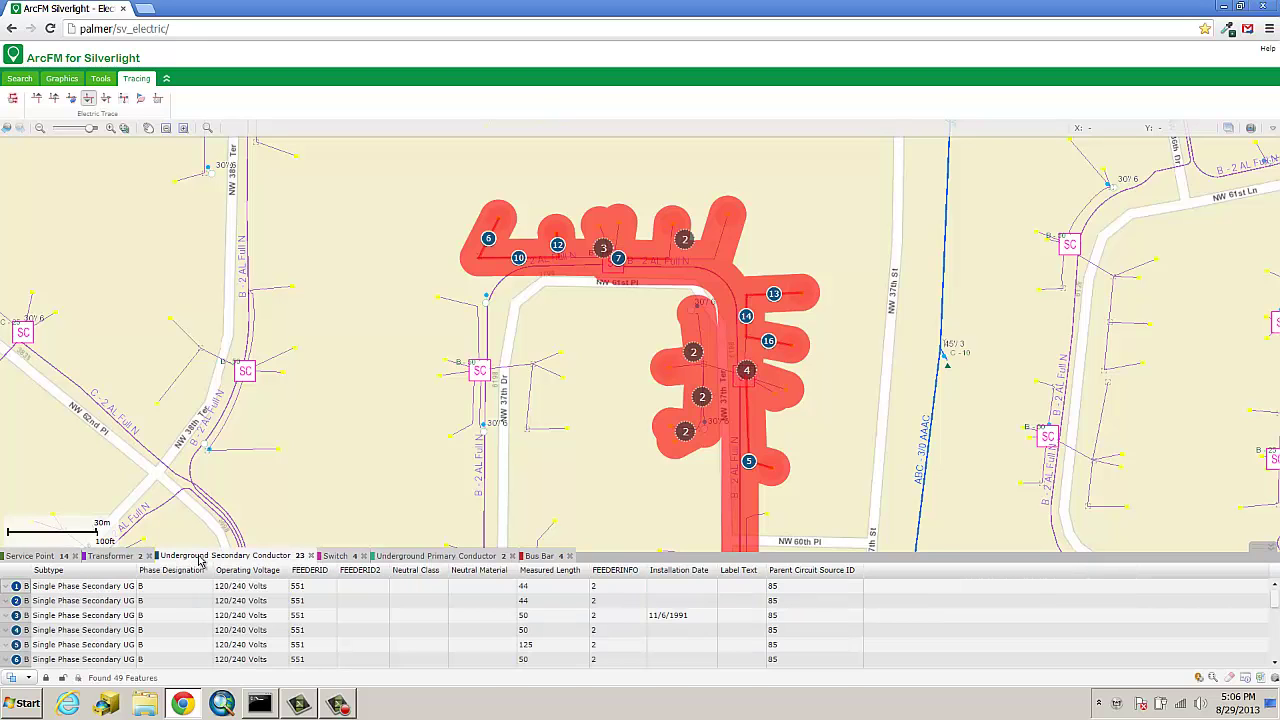
{"action": "left_click", "coordinate": [336, 556]}
{"action": "left_click", "coordinate": [432, 558]}
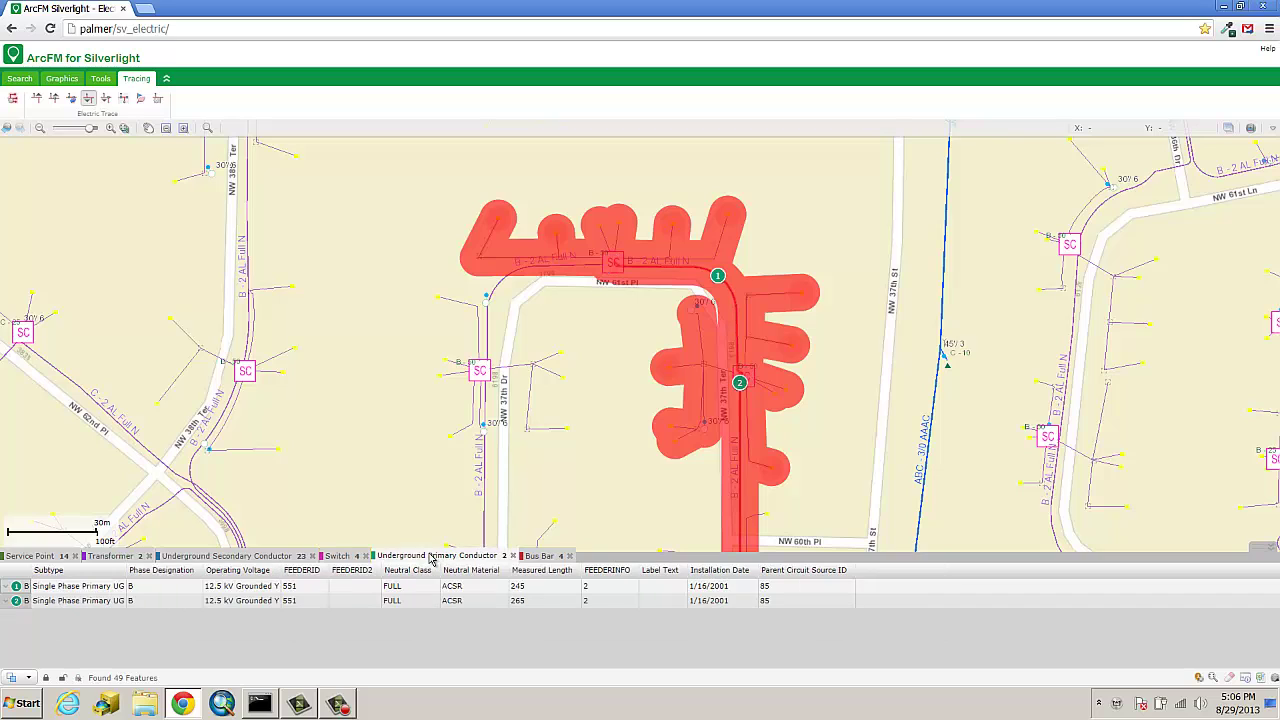
{"action": "left_click", "coordinate": [552, 558]}
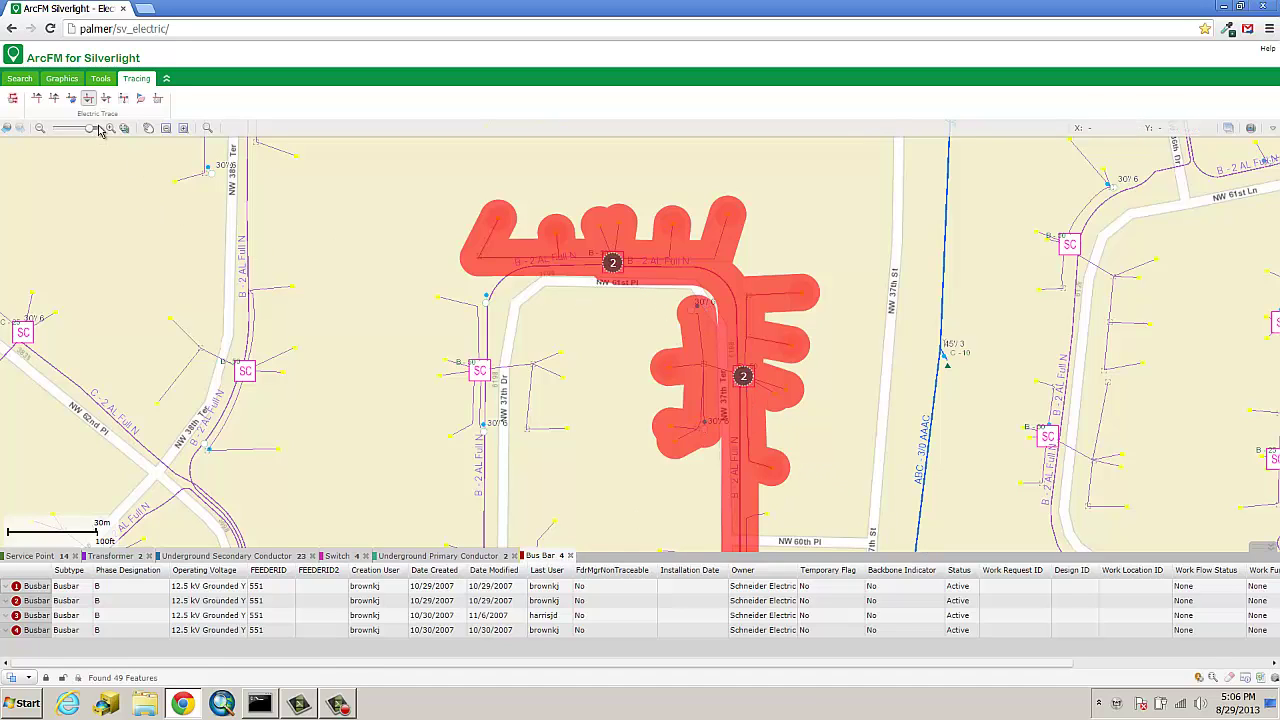
Zoom in on the clustered Bus Bar results along NW 37th Ter, try the minimum clustering radius, and restore it to the maximum
{"action": "left_click", "coordinate": [185, 129]}
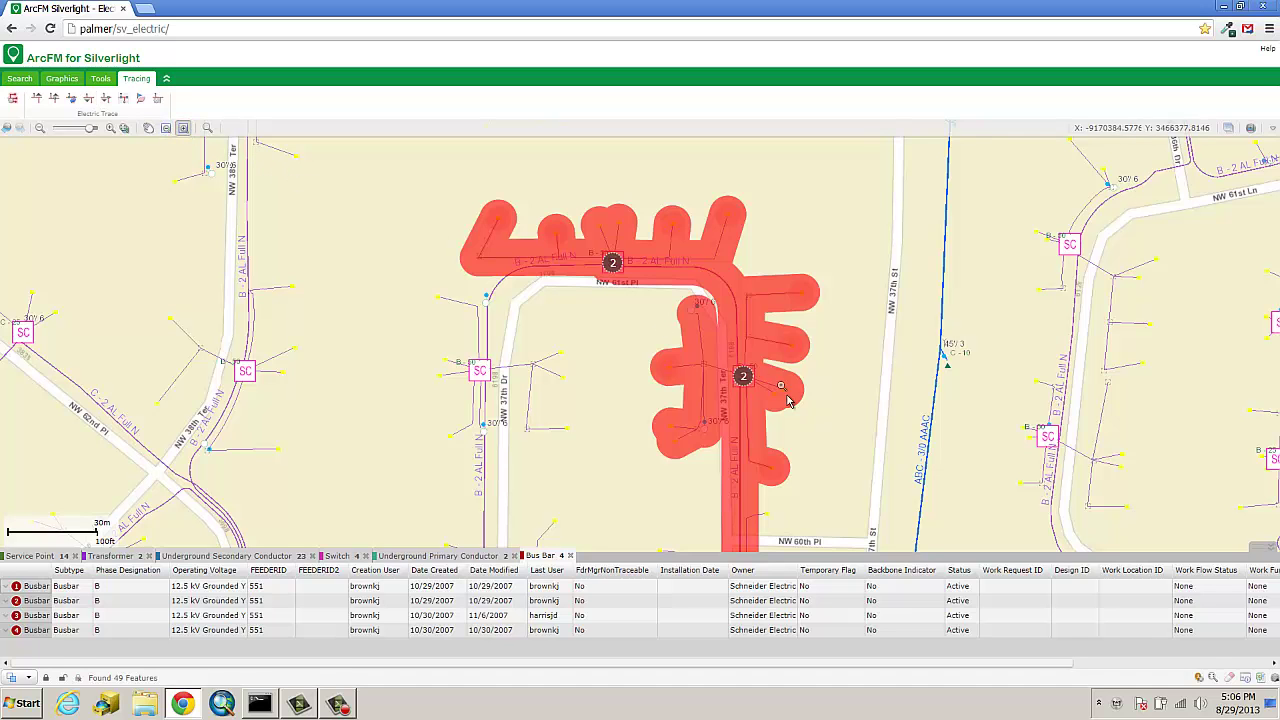
{"action": "left_click_drag", "start_coordinate": [704, 348], "coordinate": [803, 405]}
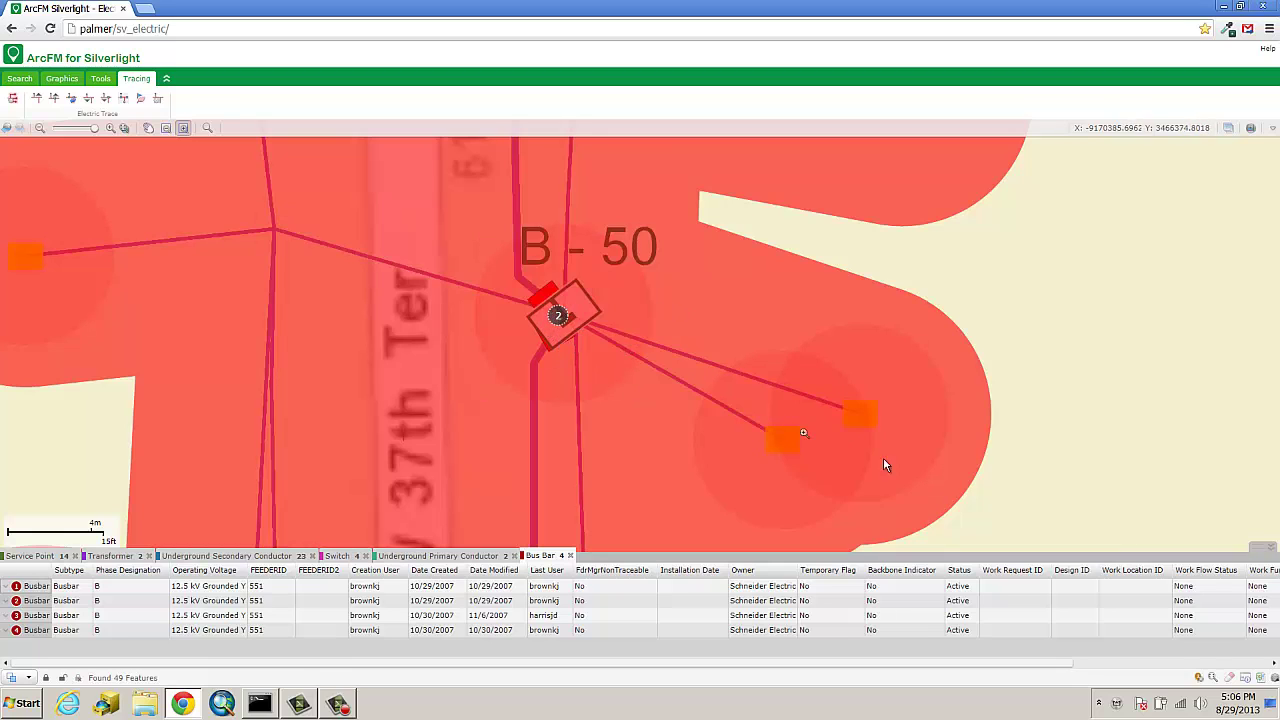
{"action": "left_click", "coordinate": [1201, 680]}
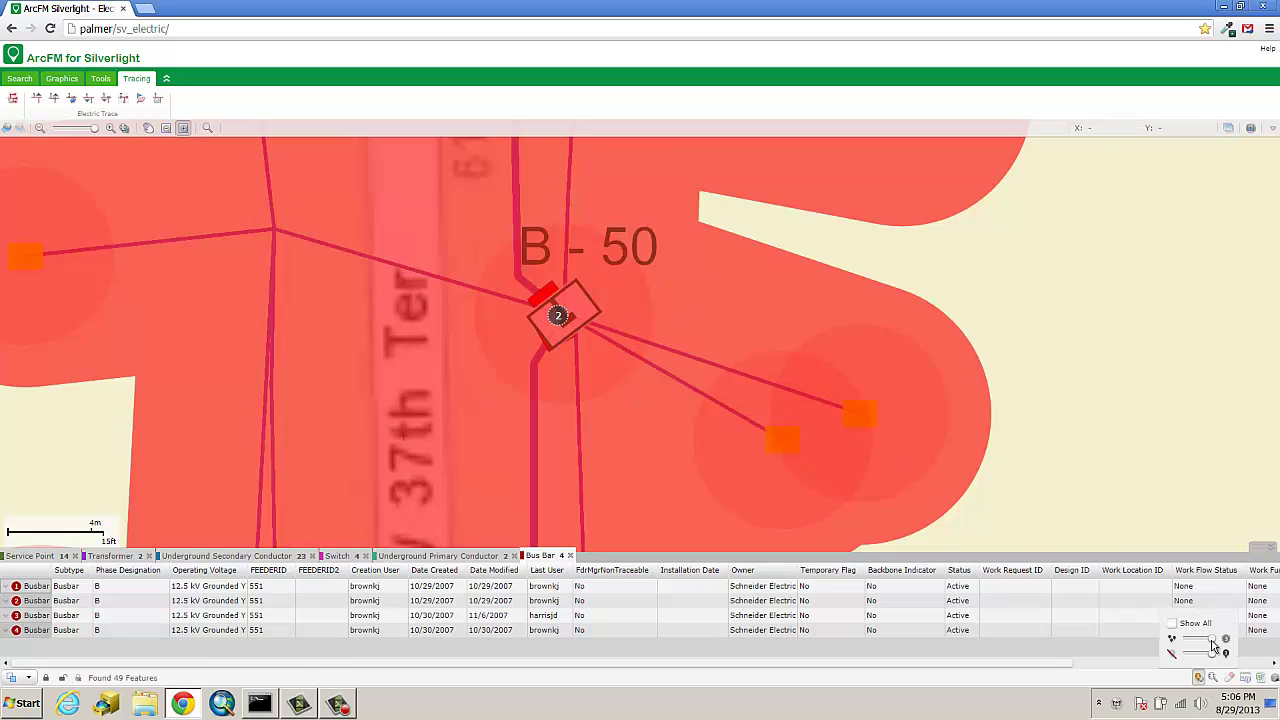
{"action": "left_click_drag", "start_coordinate": [1203, 643], "coordinate": [1182, 645]}
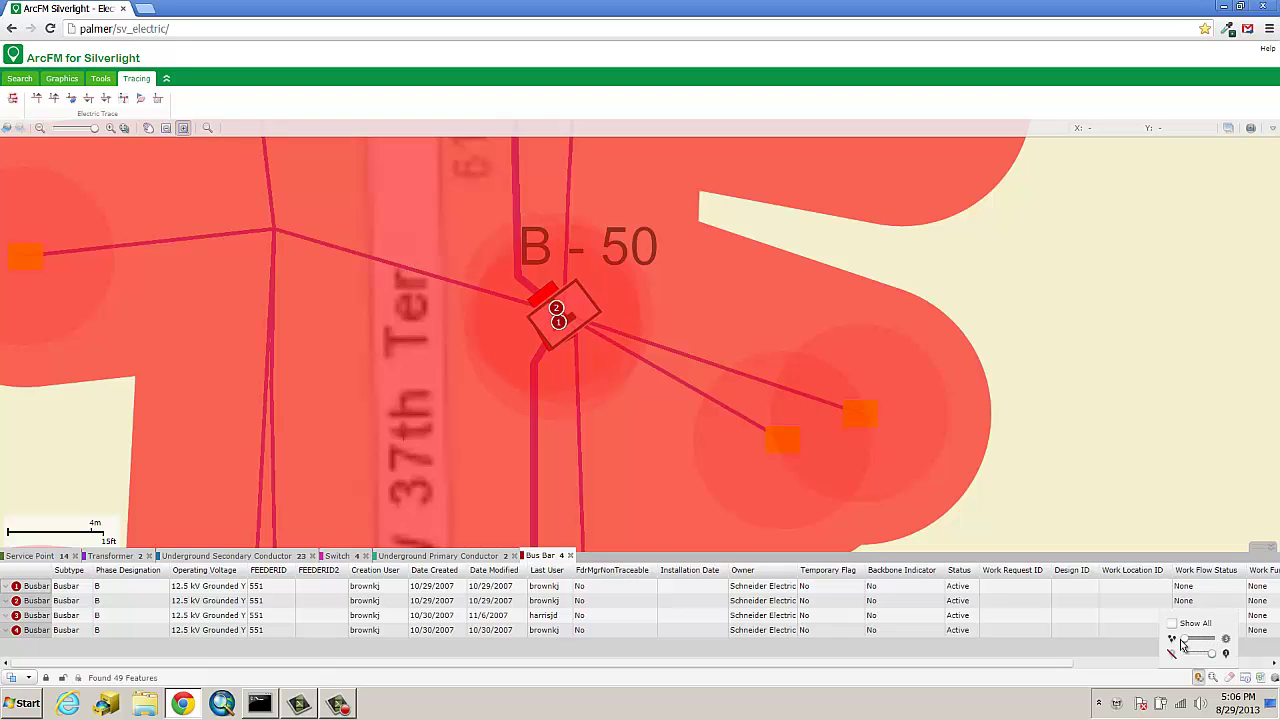
{"action": "left_click_drag", "start_coordinate": [1182, 645], "coordinate": [1212, 640]}
{"action": "scroll", "coordinate": [619, 318], "scroll_direction": "down", "scroll_amount": 3}
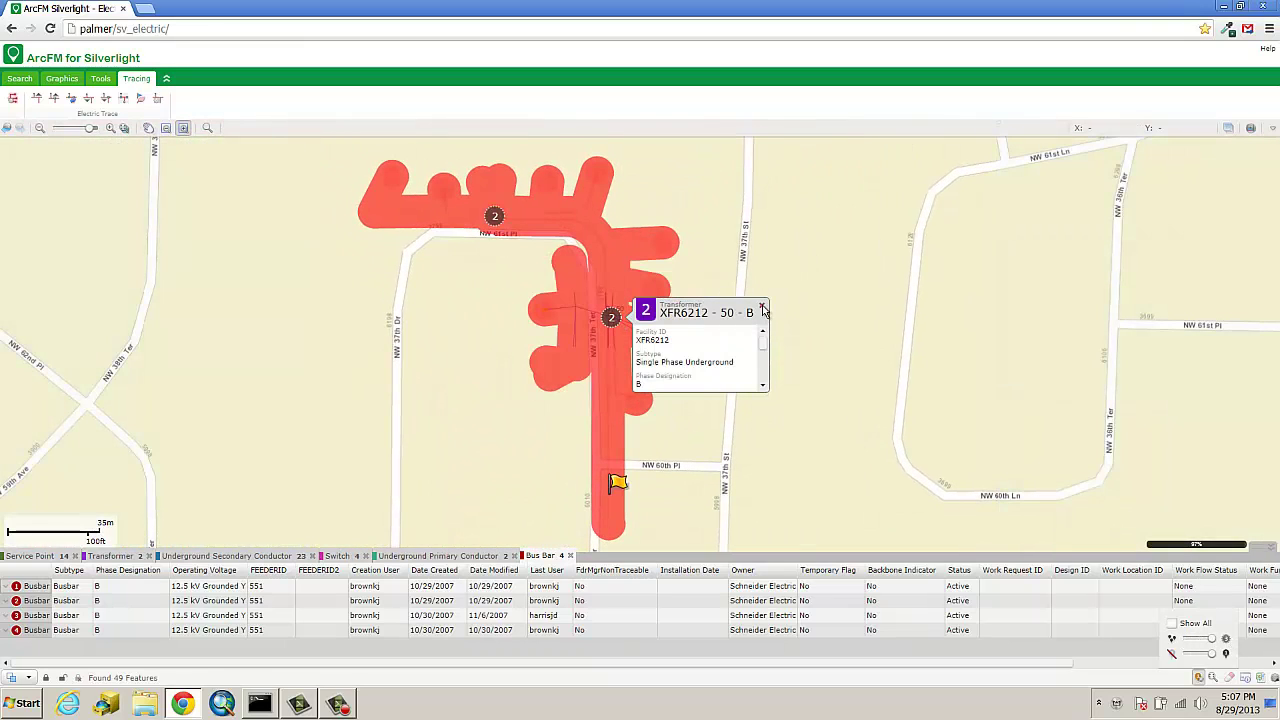
{"action": "left_click", "coordinate": [761, 305]}
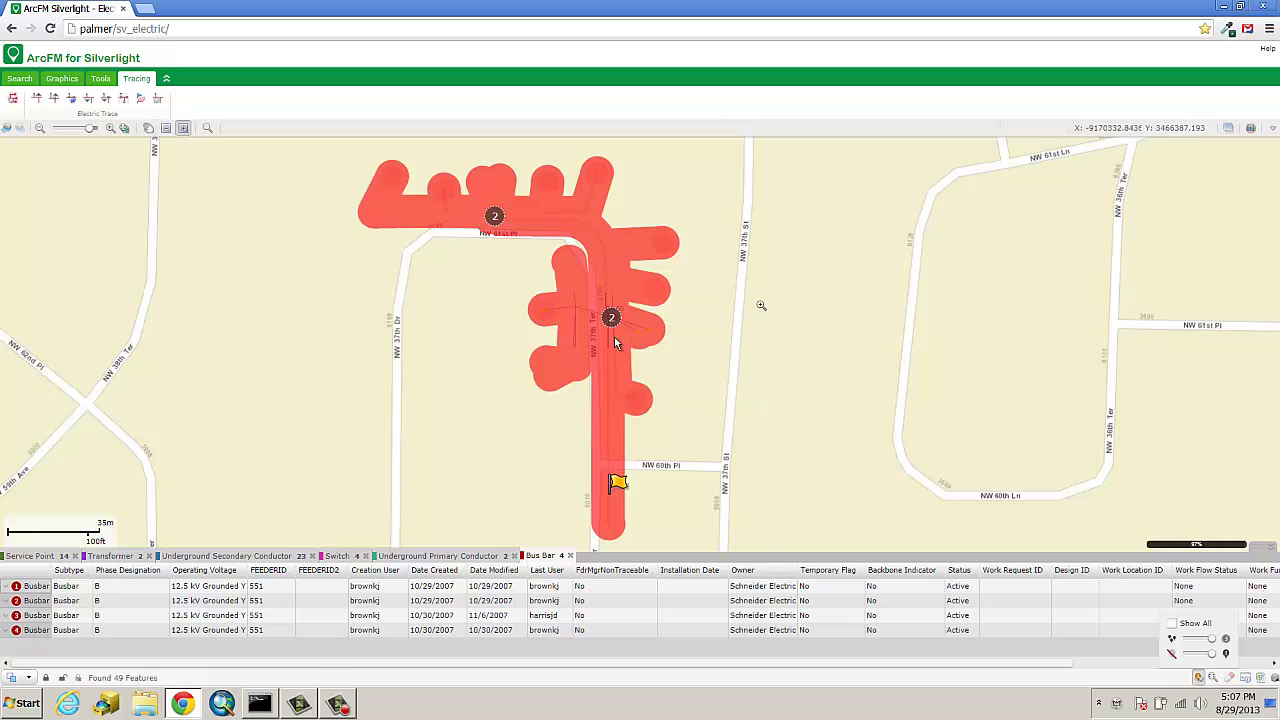
Show the Service Point results with the clustering radius at its minimum and display the markers of all result layers
{"action": "left_click", "coordinate": [40, 556]}
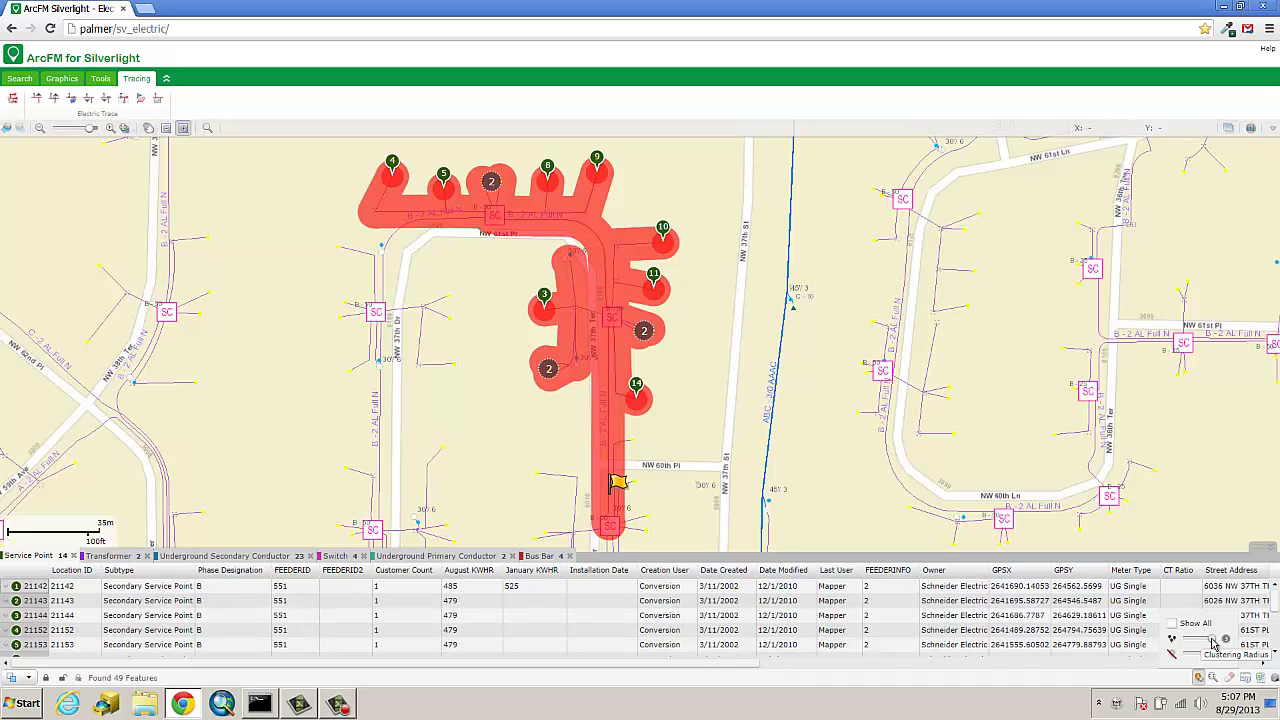
{"action": "left_click_drag", "start_coordinate": [1213, 643], "coordinate": [1185, 645]}
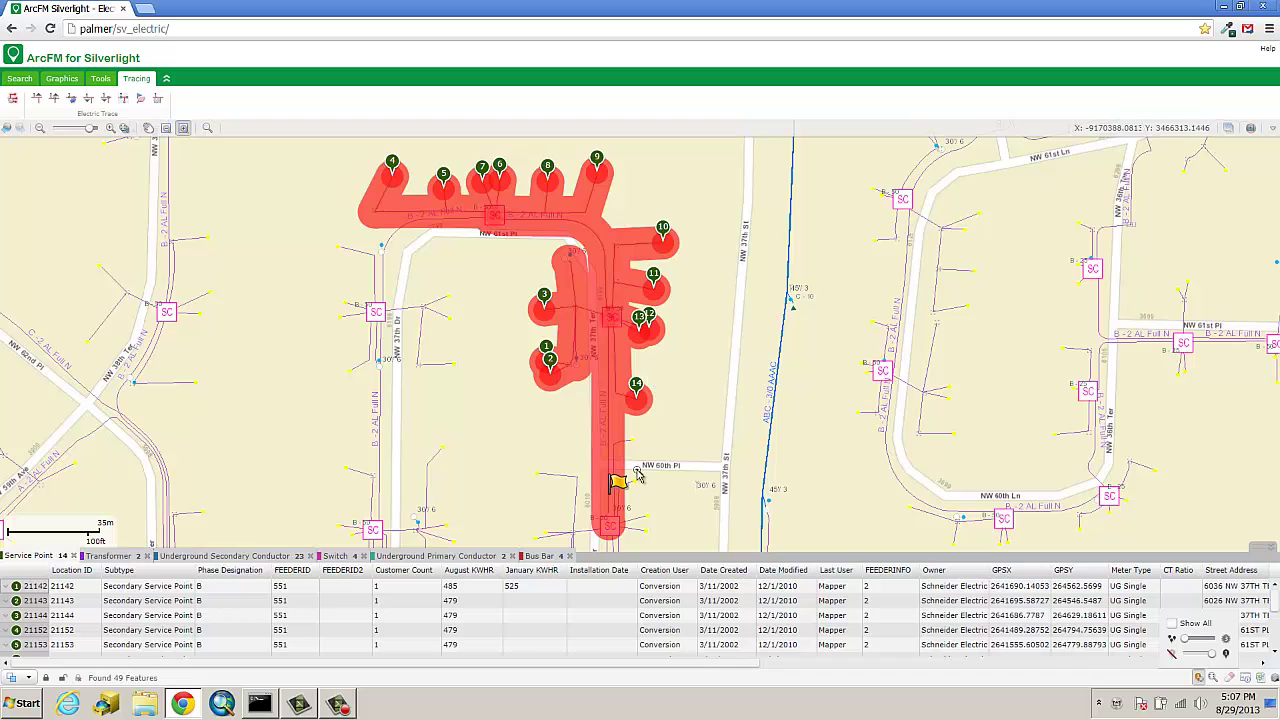
{"action": "left_click", "coordinate": [1174, 625]}
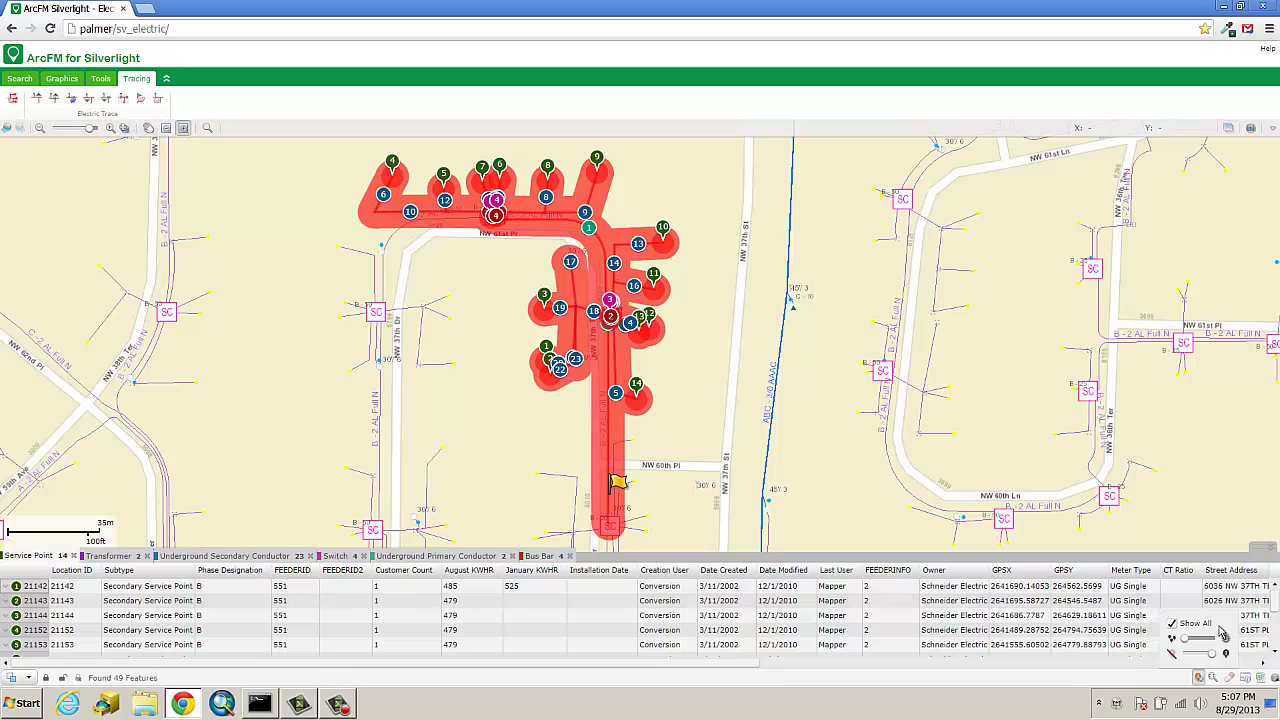
Turn off Show All for the result markers and set the clustering radius back to its maximum
{"action": "mouse_move", "coordinate": [1189, 645]}
{"action": "left_mouse_down"}
{"action": "mouse_move", "coordinate": [1226, 641]}
{"action": "mouse_move", "coordinate": [1183, 643]}
{"action": "left_mouse_up"}
{"action": "left_click", "coordinate": [1172, 624]}
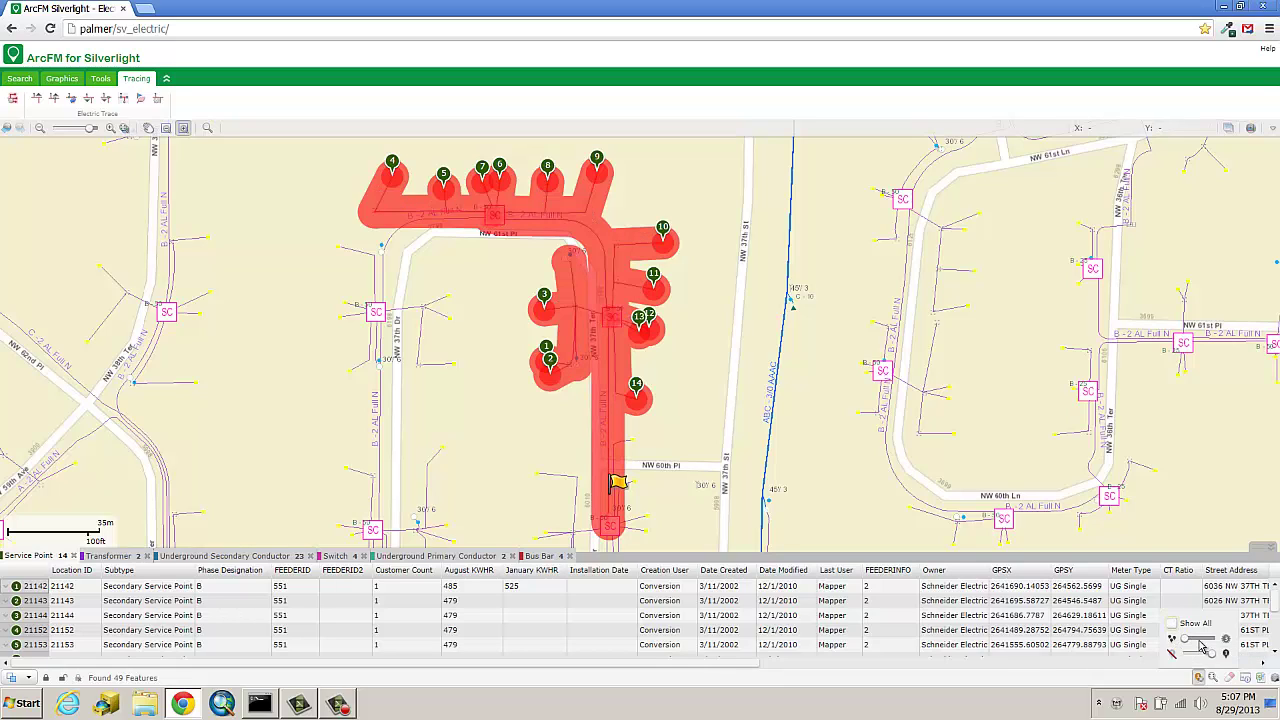
{"action": "left_click_drag", "start_coordinate": [1186, 640], "coordinate": [1232, 638]}
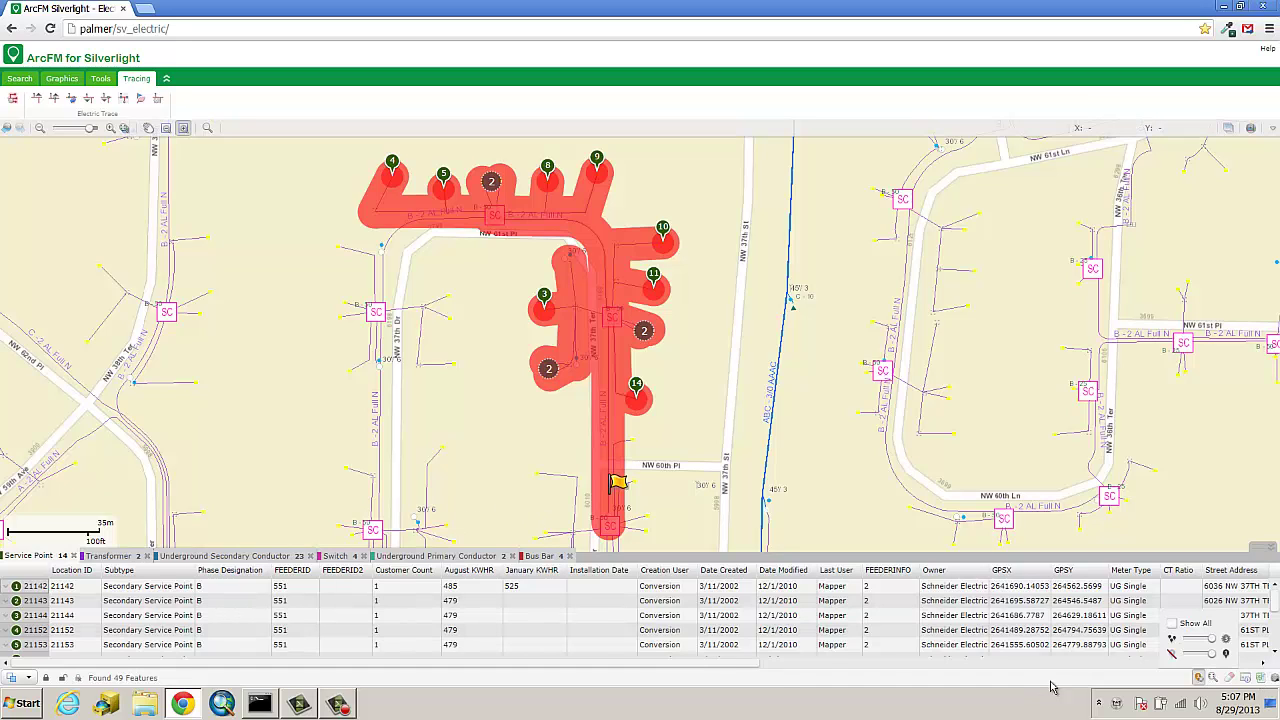
Export the trace results to an Excel file named TestDemo on the desktop
{"action": "left_click", "coordinate": [1263, 680]}
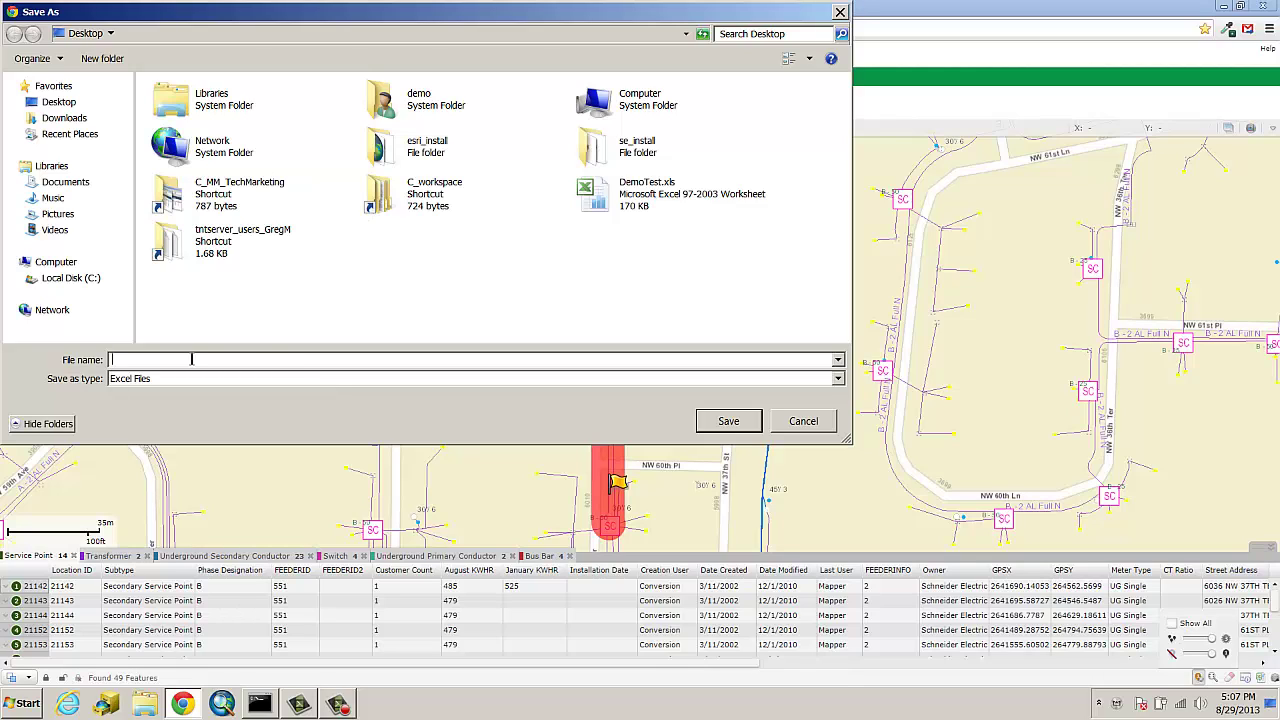
{"action": "type", "text": "TestDemo"}
{"action": "left_click", "coordinate": [724, 421]}
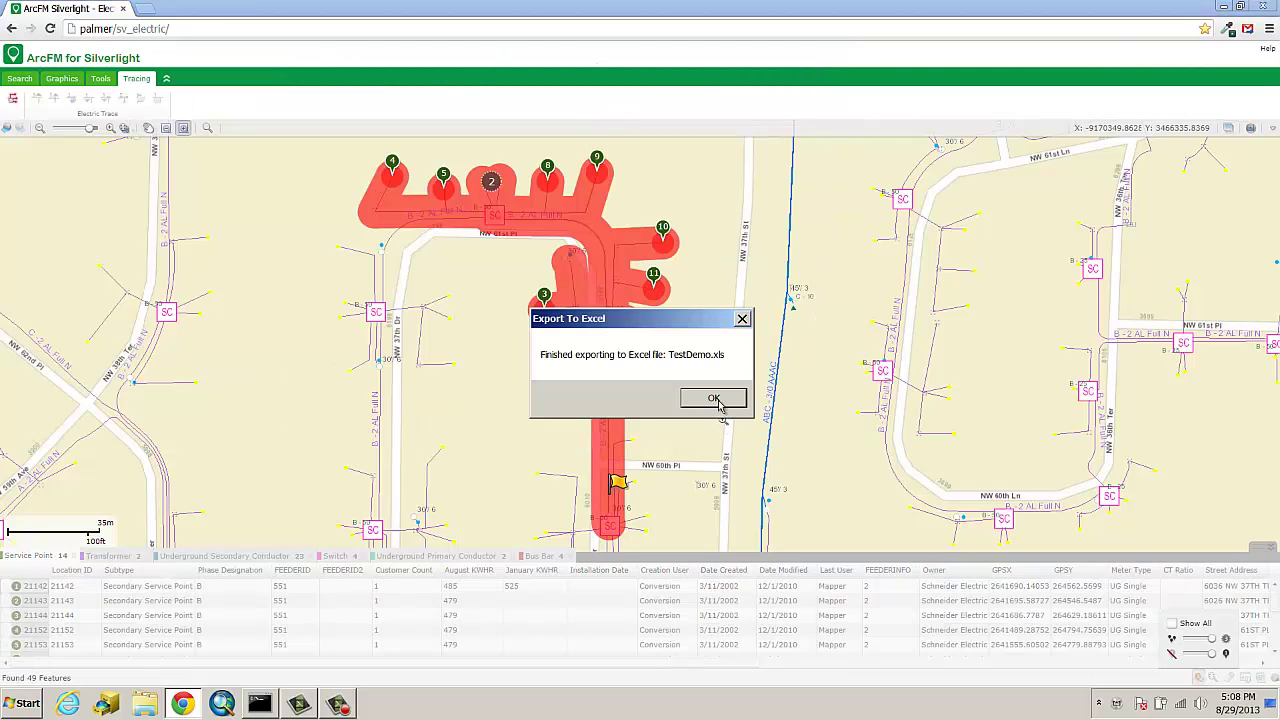
{"action": "left_click", "coordinate": [713, 398]}
Open the exported TestDemo.xls from the desktop in Excel, enable editing, and view the street addresses on the Service Point sheet
{"action": "left_click", "coordinate": [1222, 6]}
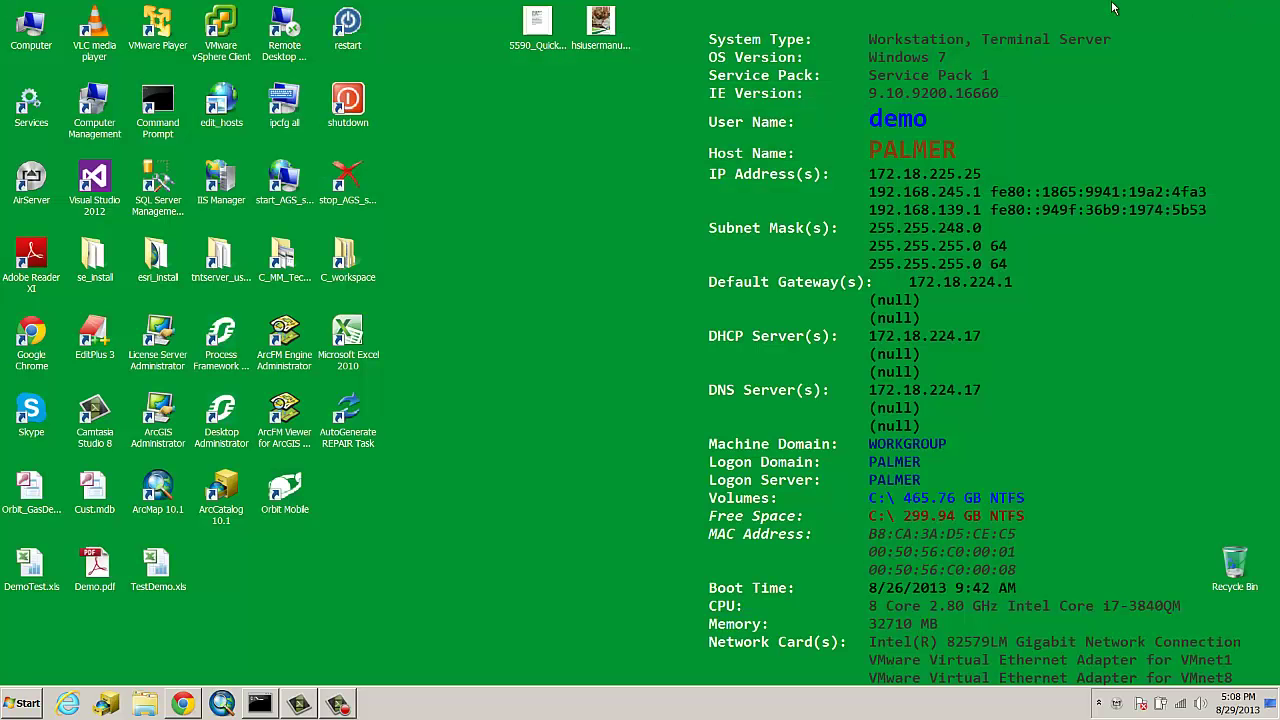
{"action": "double_click", "coordinate": [157, 570]}
{"action": "left_click", "coordinate": [583, 393]}
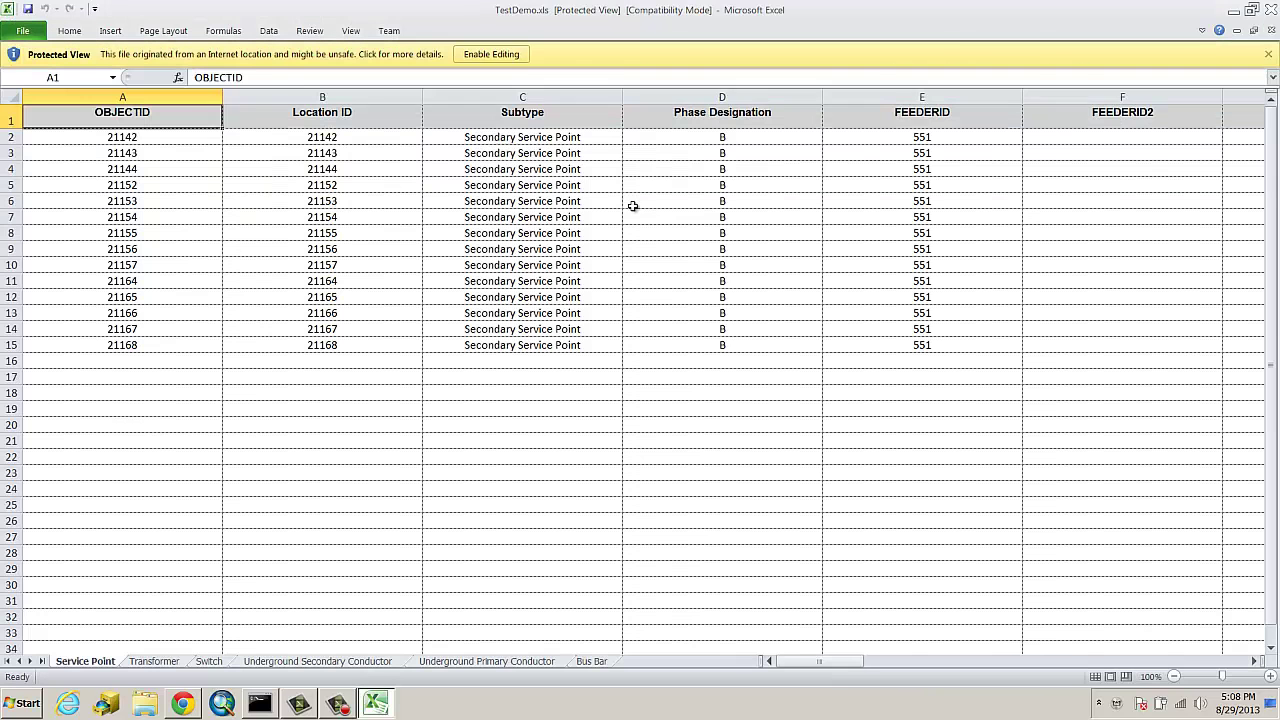
{"action": "left_click", "coordinate": [497, 54]}
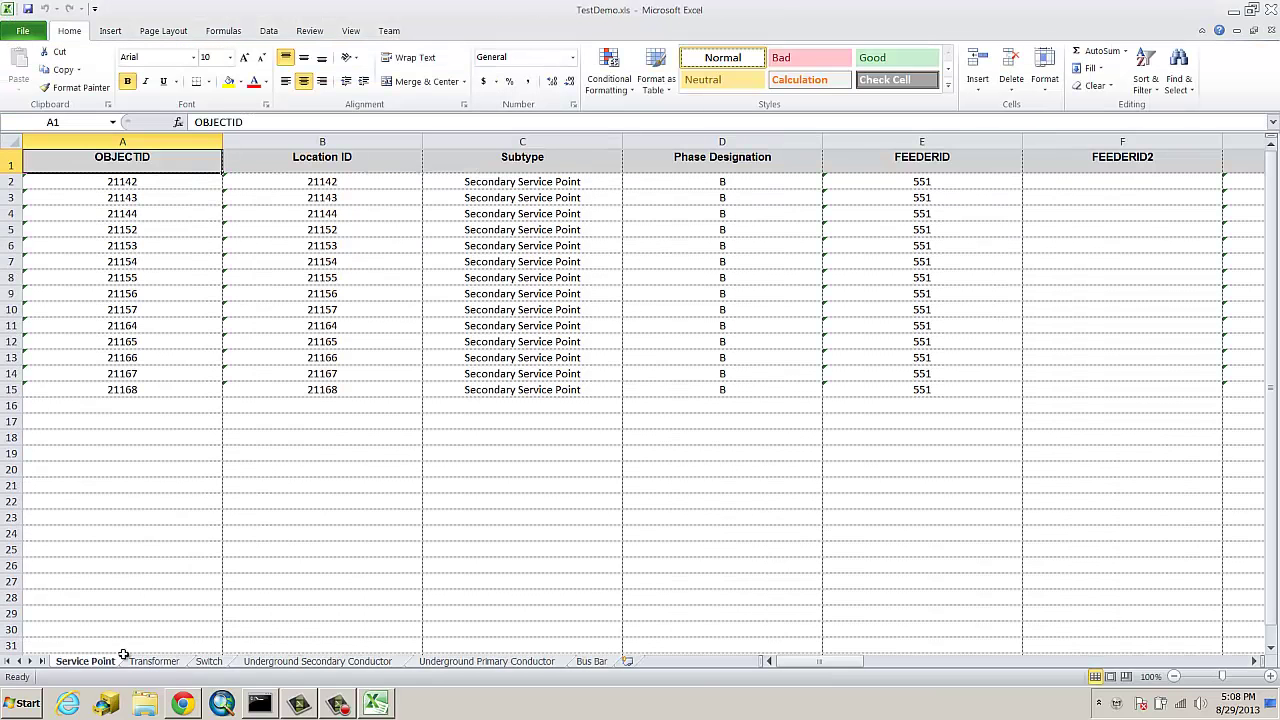
{"action": "left_click_drag", "start_coordinate": [816, 662], "coordinate": [1066, 676]}
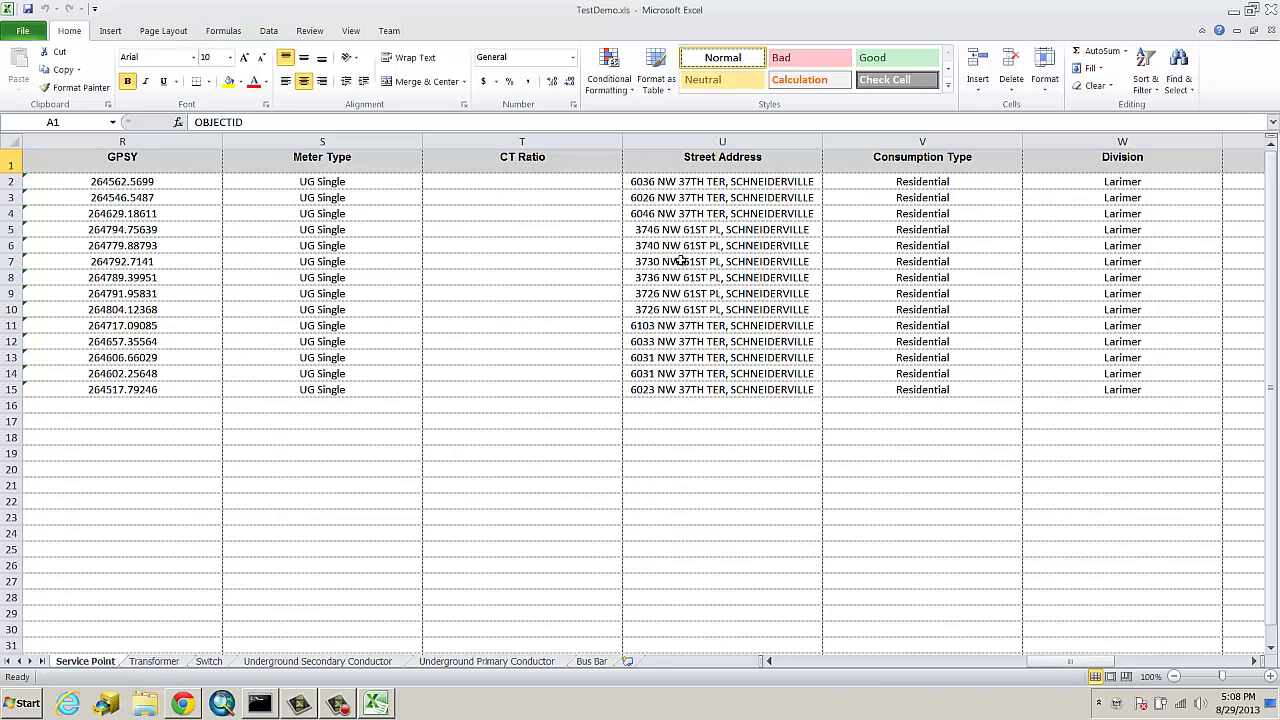
Close the workbook and return to the ArcFM map in Chrome with the results table collapsed
{"action": "left_click", "coordinate": [1271, 9]}
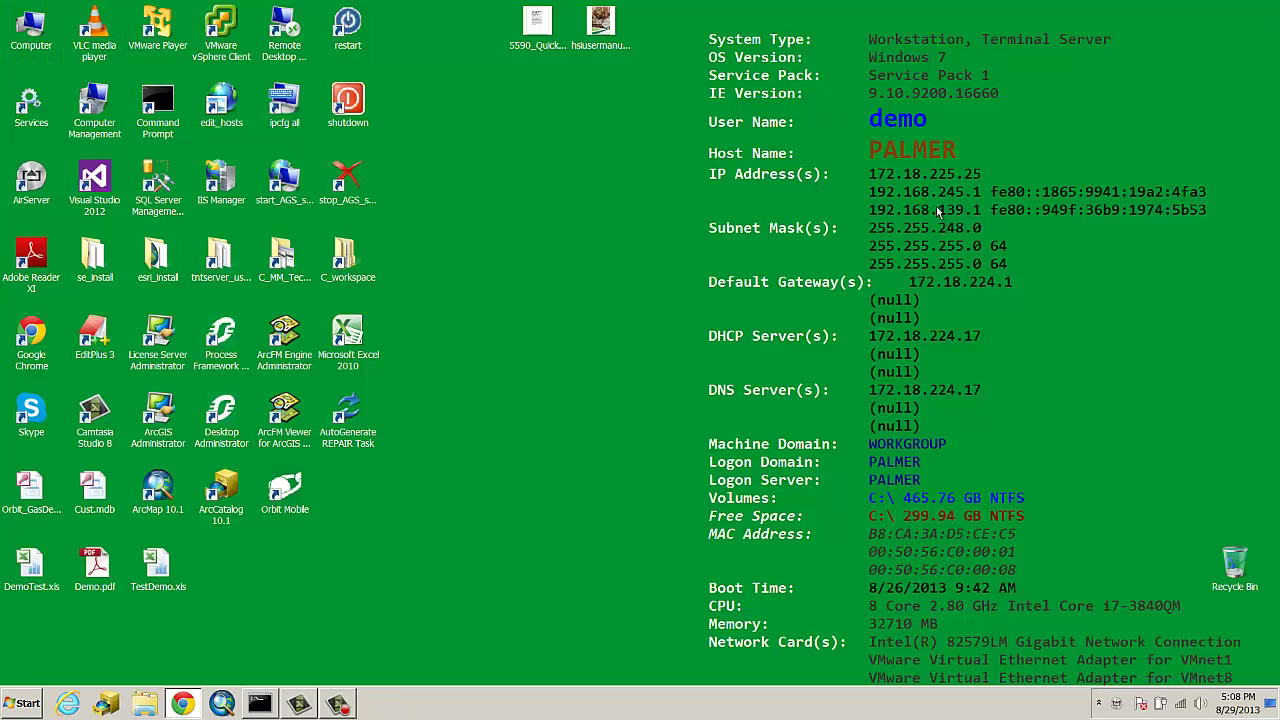
{"action": "left_click", "coordinate": [182, 704]}
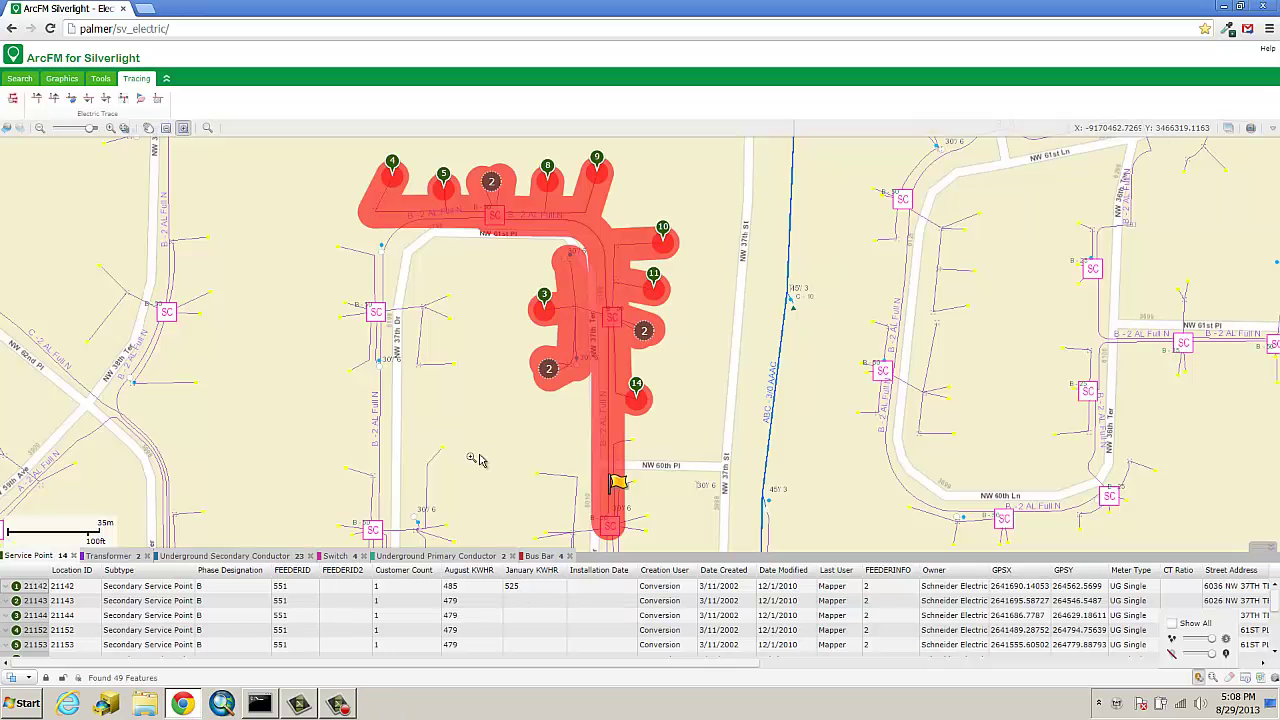
{"action": "left_click", "coordinate": [1261, 548]}
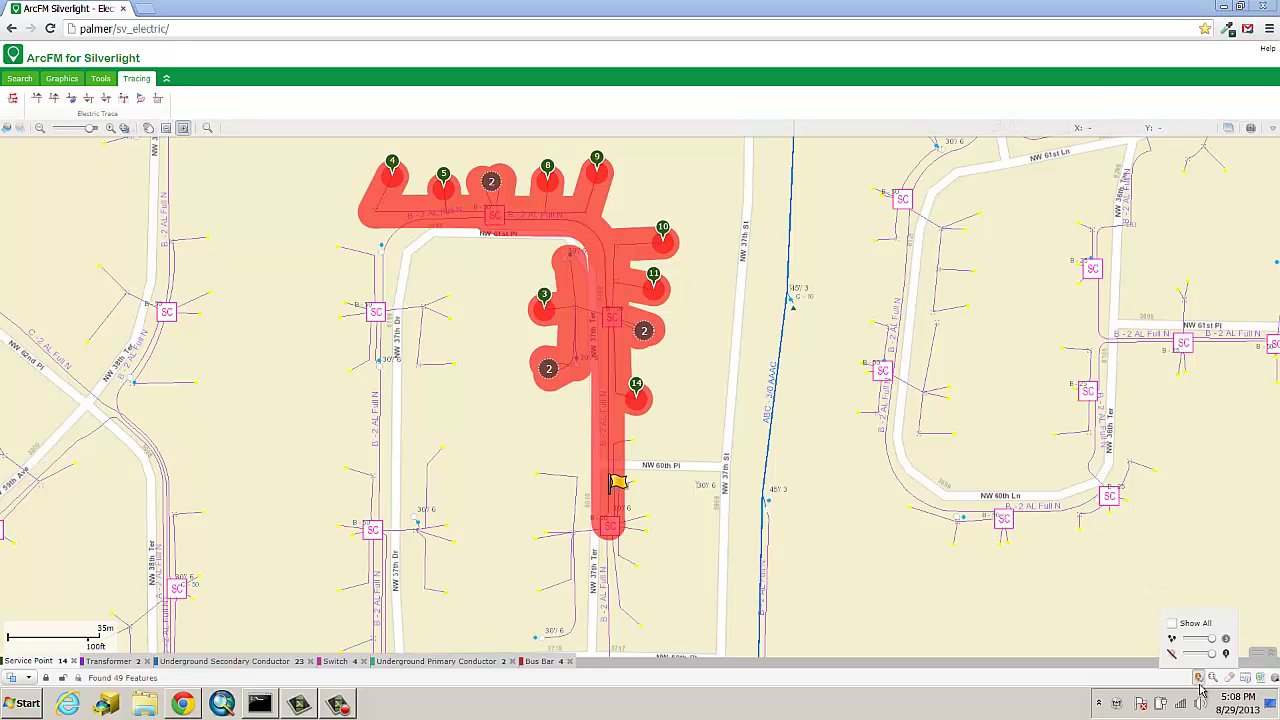
Place an Electric Fault redline symbol on the NW 37th Ter conductor just below the traced section
{"action": "left_click", "coordinate": [62, 79]}
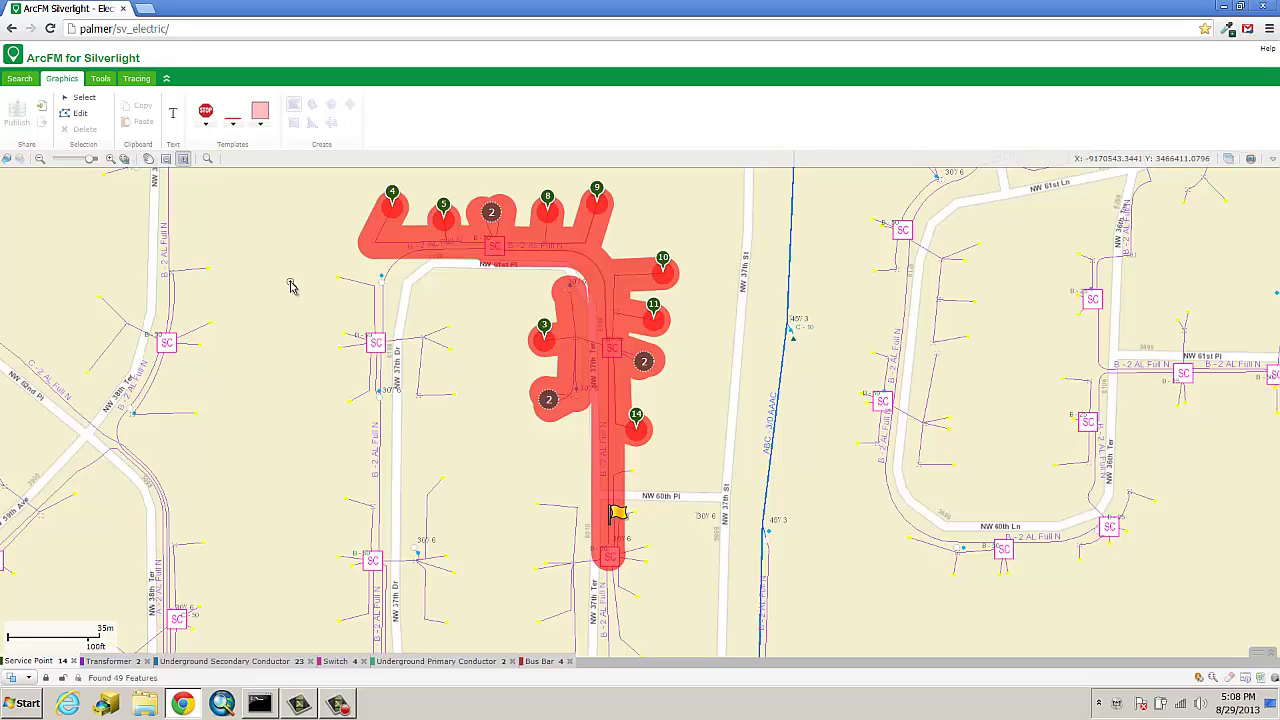
{"action": "left_click", "coordinate": [204, 126]}
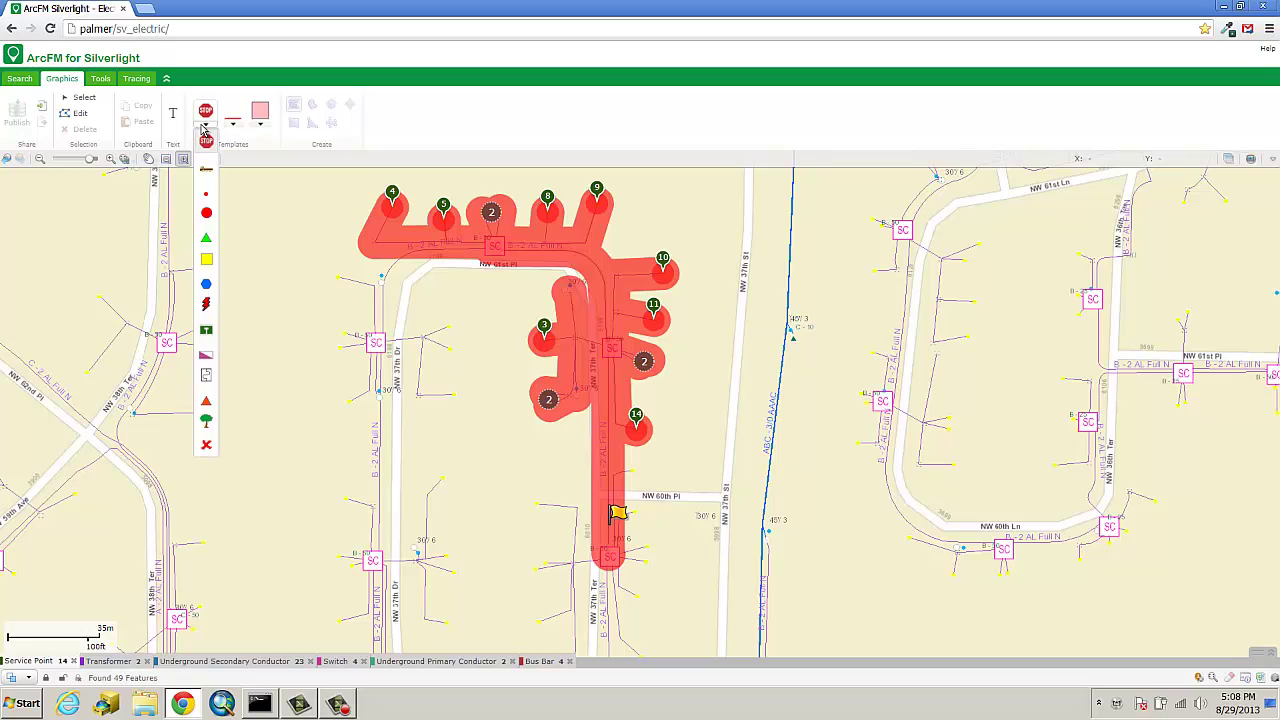
{"action": "left_click", "coordinate": [207, 306]}
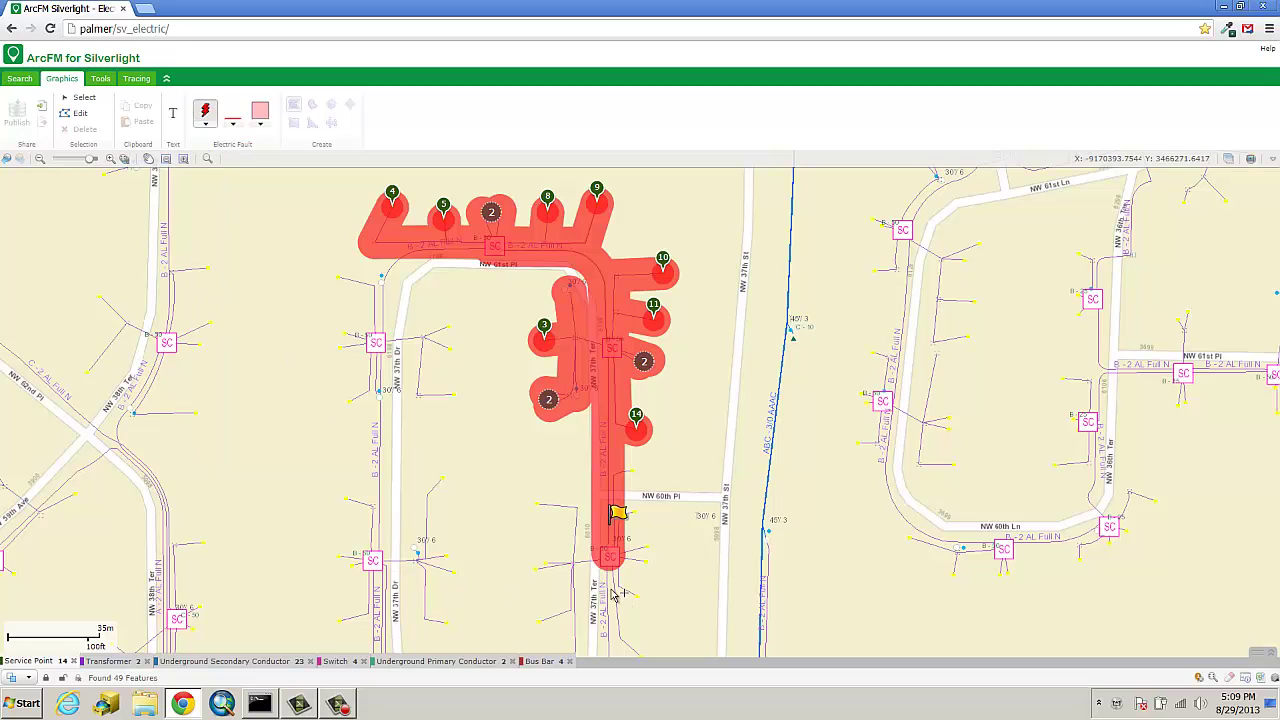
{"action": "left_click", "coordinate": [610, 600]}
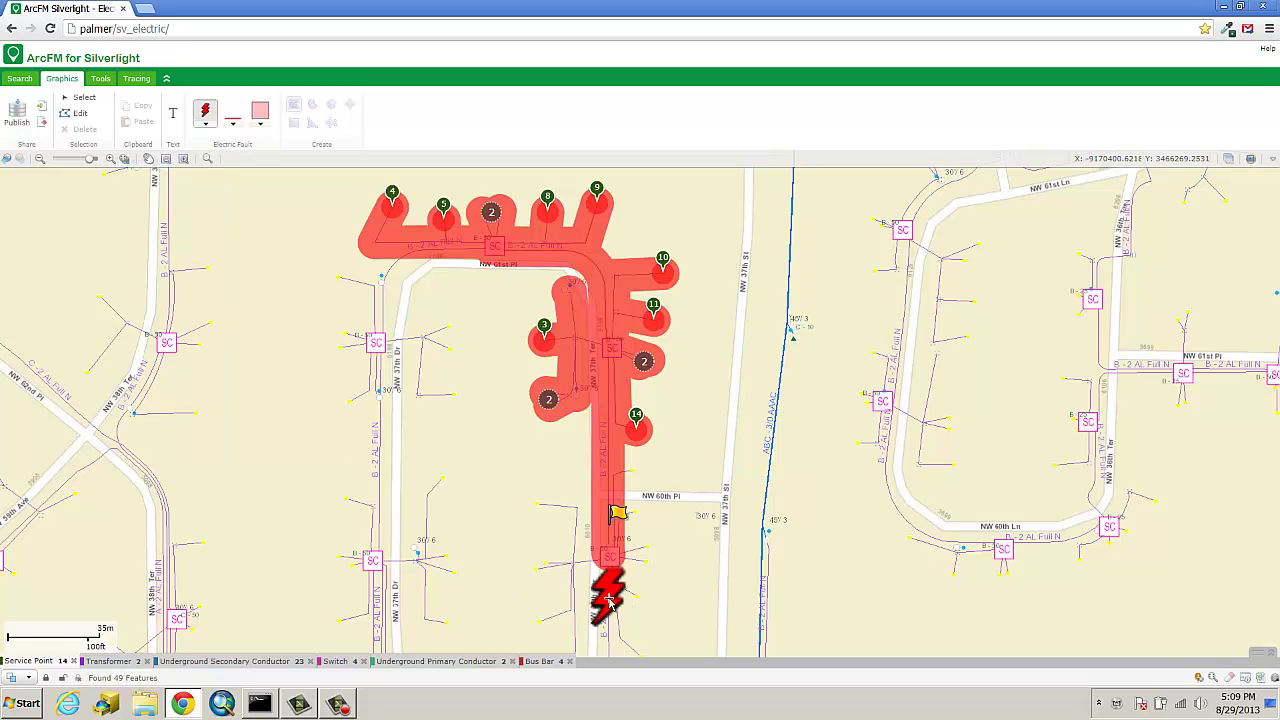
Place a Transformer redline symbol at the lower end of the trace, directly above the fault symbol
{"action": "left_click", "coordinate": [206, 123]}
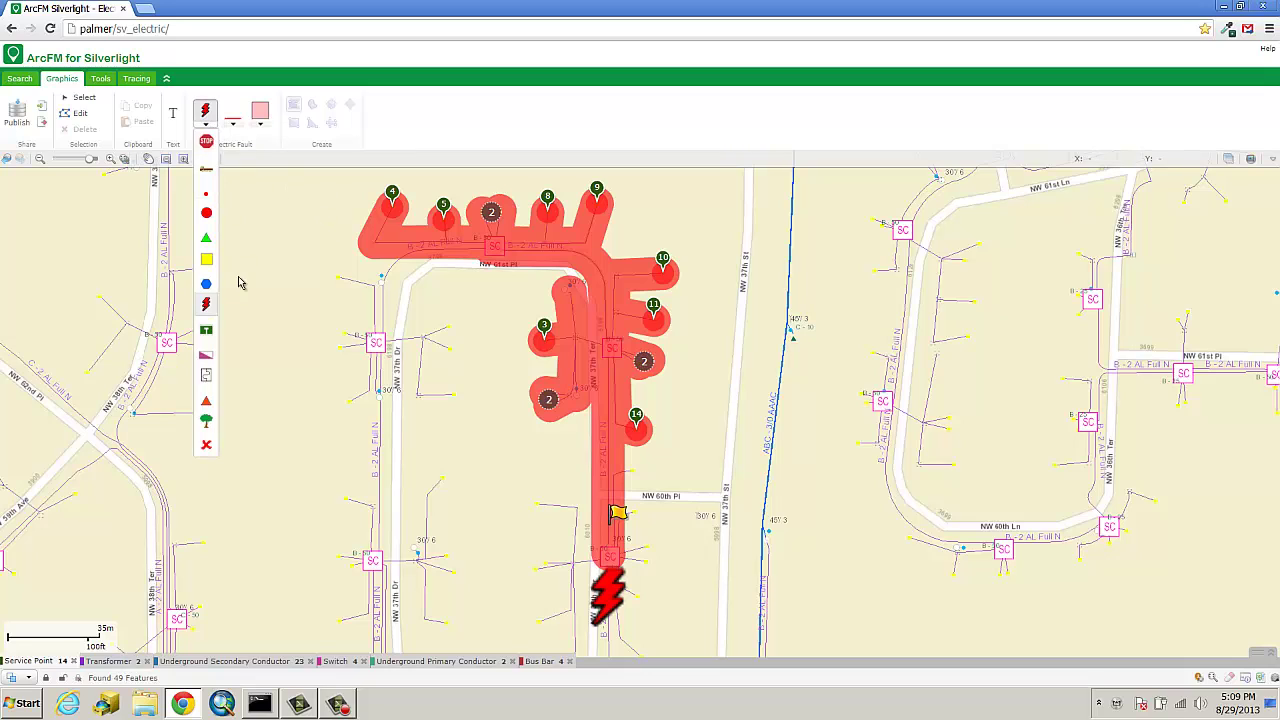
{"action": "left_click", "coordinate": [206, 333]}
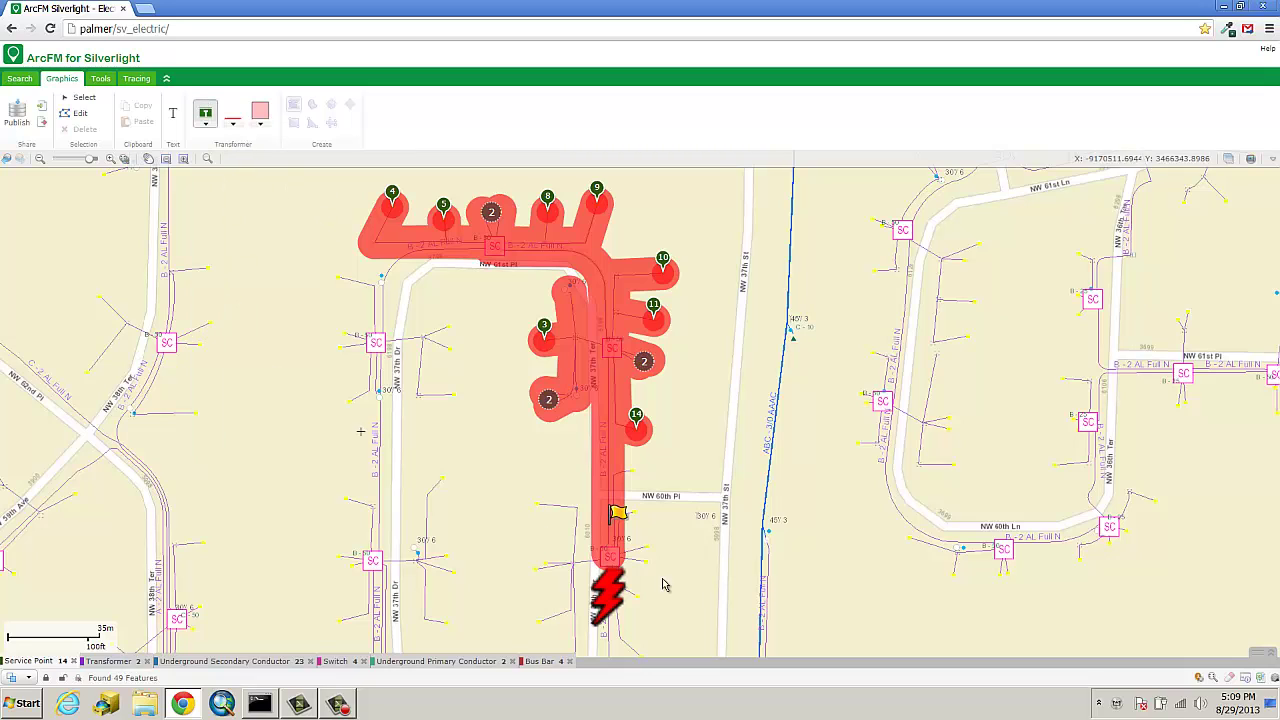
{"action": "left_click", "coordinate": [606, 556]}
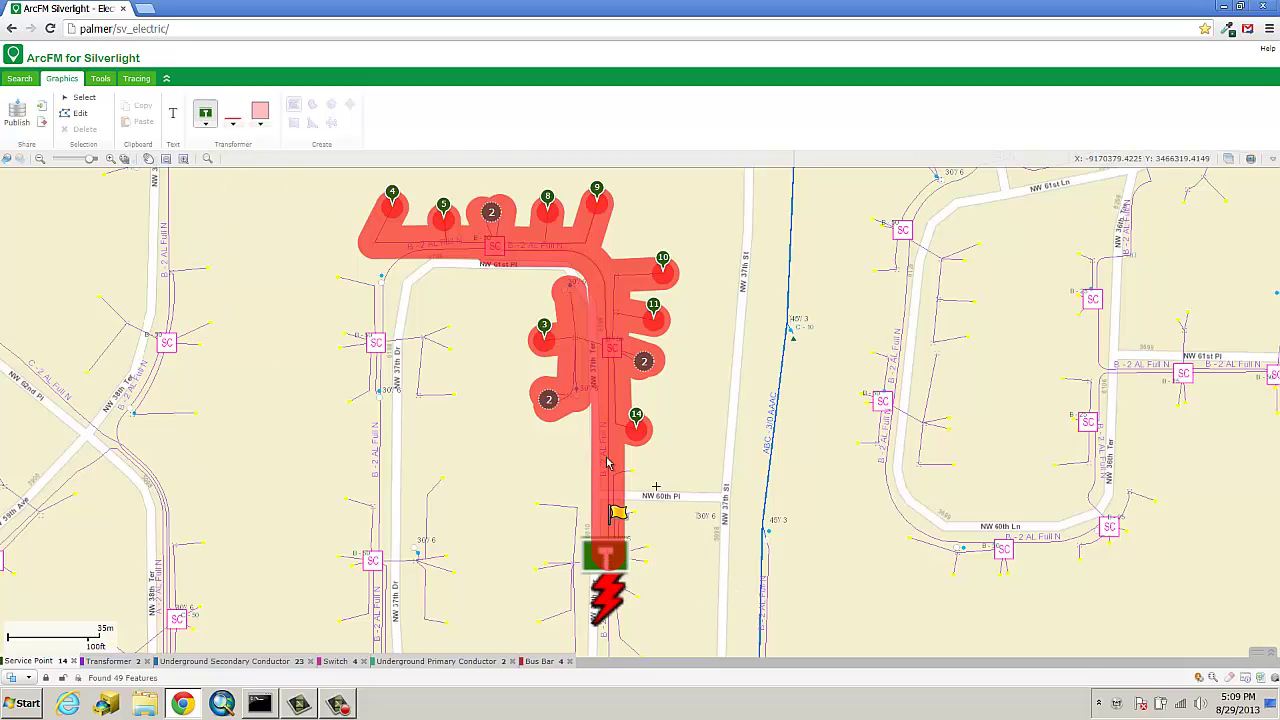
Draw a closed Red dotted redline outline around the fault and transformer symbols, reaching past NW 37th St
{"action": "left_click", "coordinate": [233, 128]}
{"action": "left_click", "coordinate": [240, 263]}
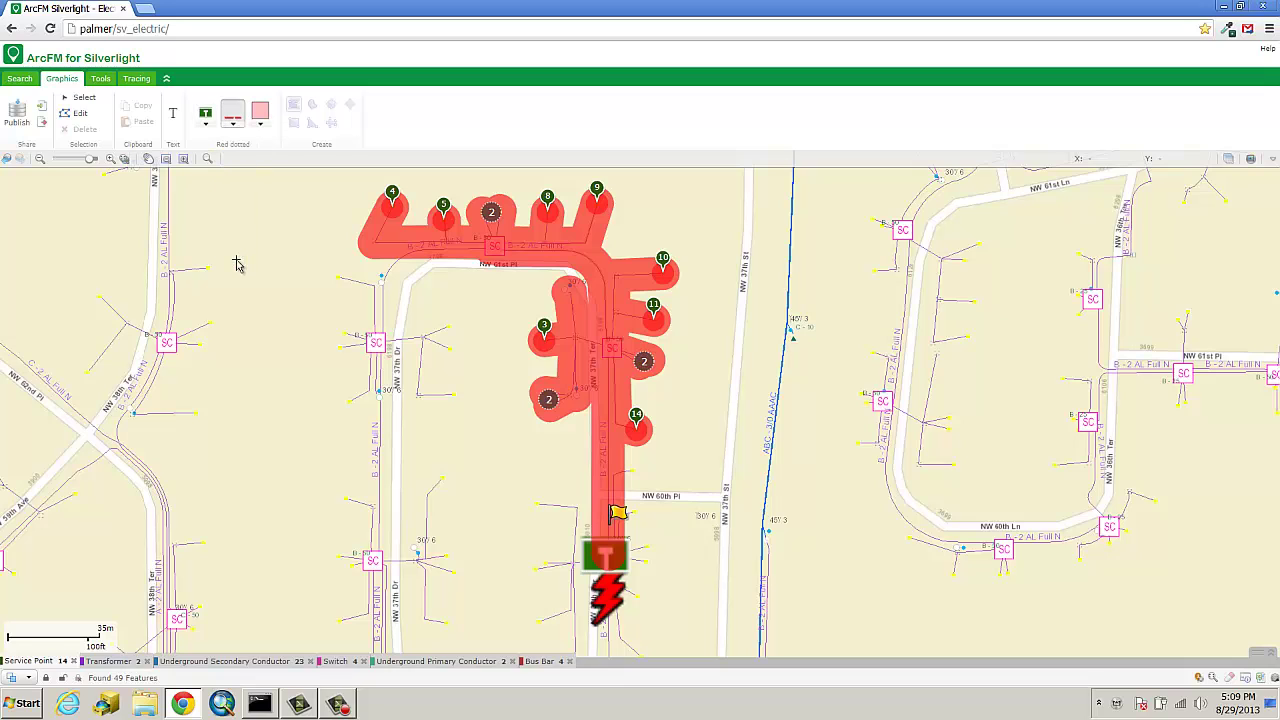
{"action": "left_click", "coordinate": [535, 538]}
{"action": "left_click", "coordinate": [605, 467]}
{"action": "left_click", "coordinate": [753, 475]}
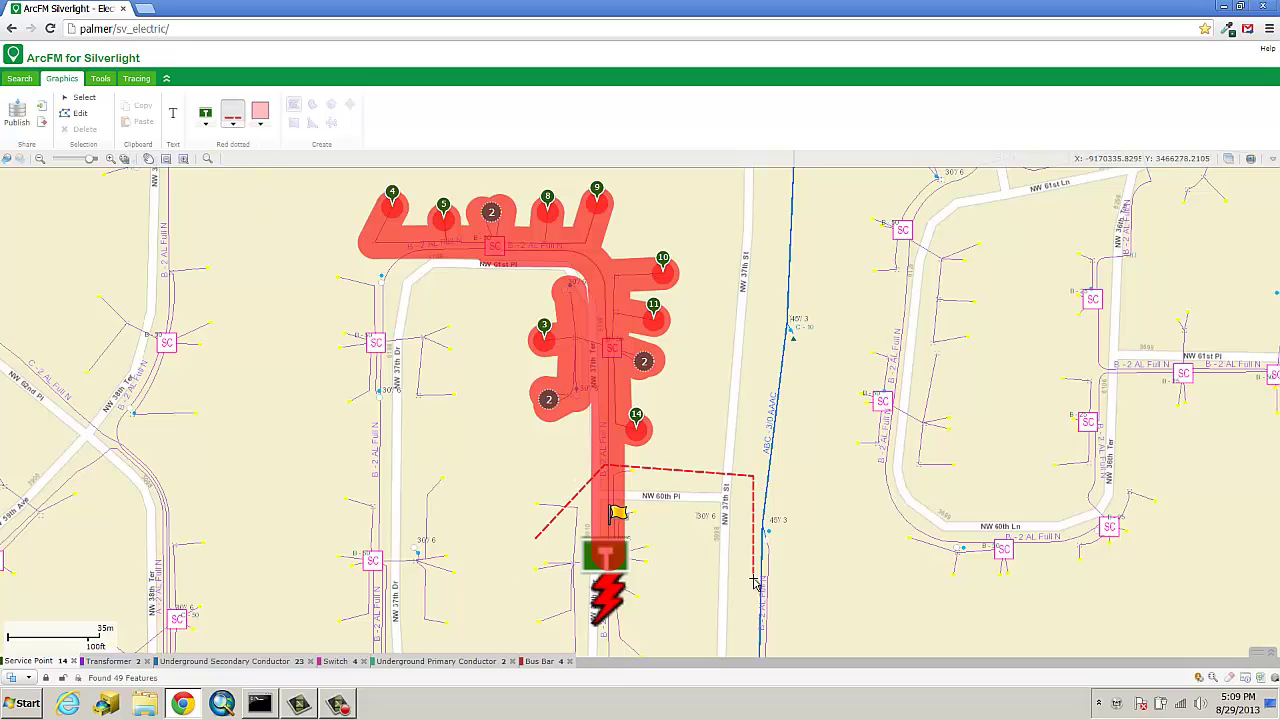
{"action": "left_click", "coordinate": [753, 585]}
{"action": "left_click", "coordinate": [683, 633]}
{"action": "left_click", "coordinate": [575, 645]}
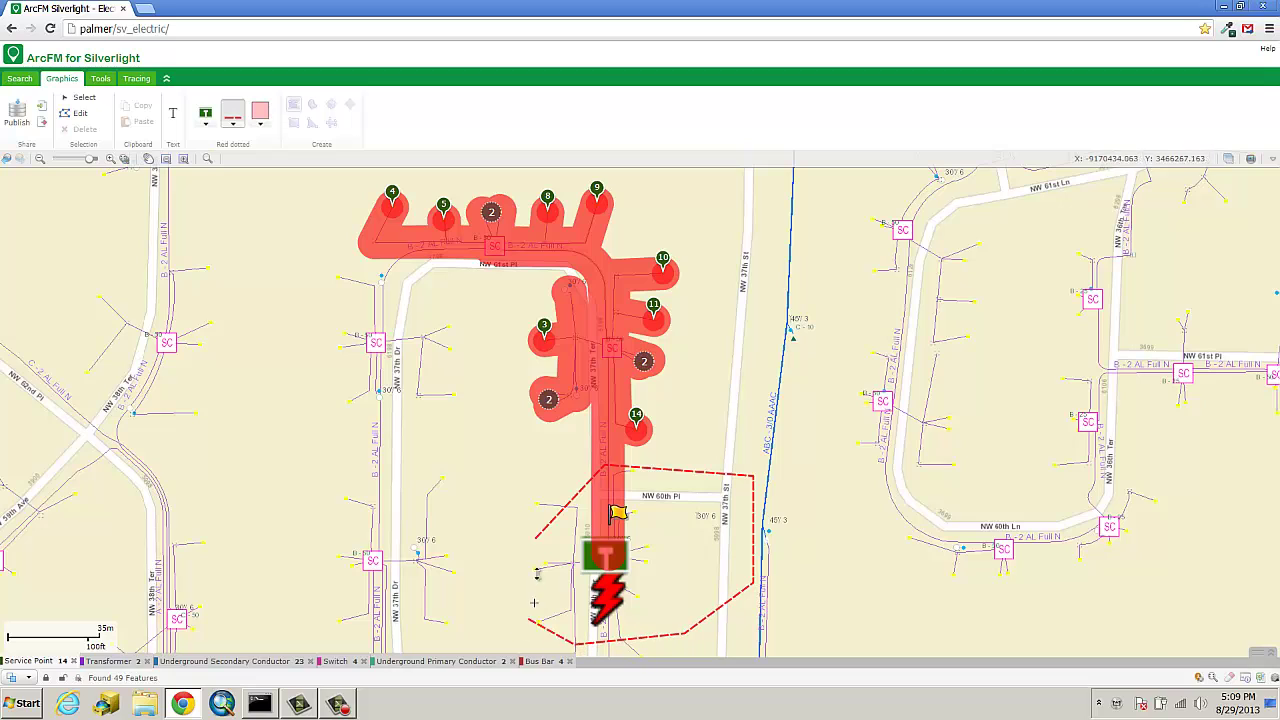
{"action": "double_click", "coordinate": [533, 534]}
Add the redline text "Blown 25 KVA XFR" in red Georgia, size 18, over NW 37th Dr, just west of the dotted outline
{"action": "left_click", "coordinate": [172, 113]}
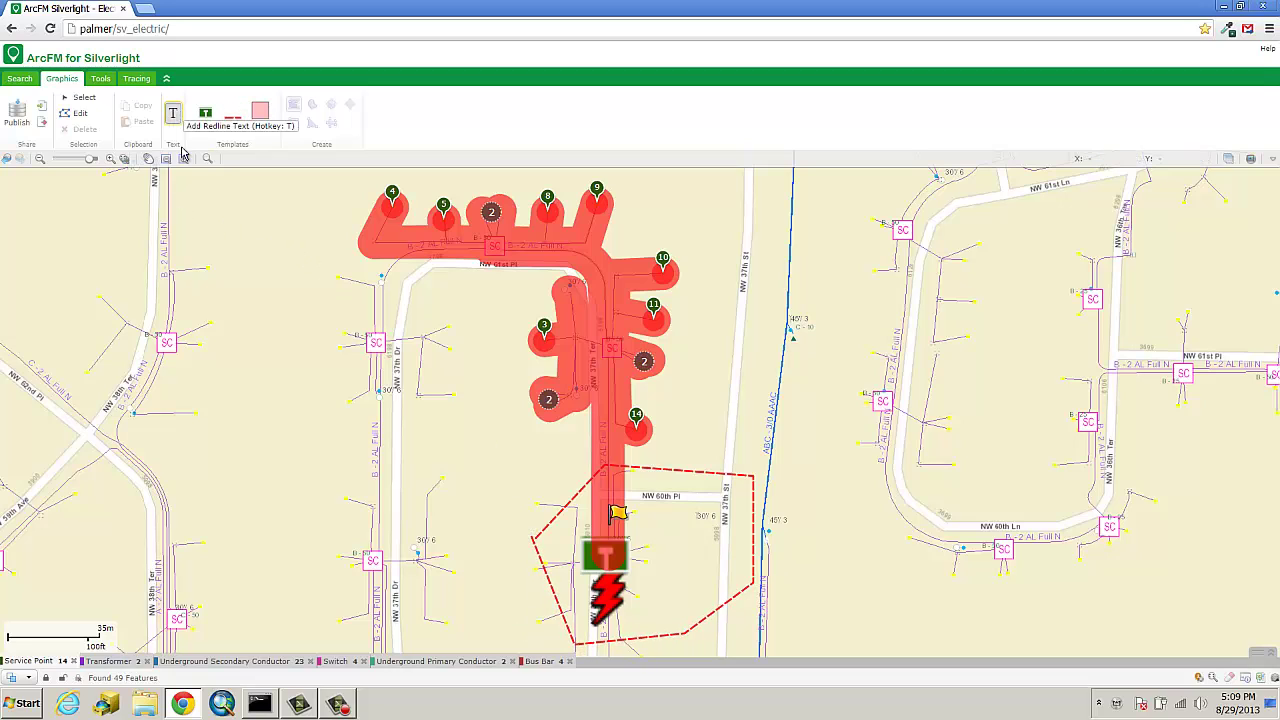
{"action": "left_click", "coordinate": [363, 480]}
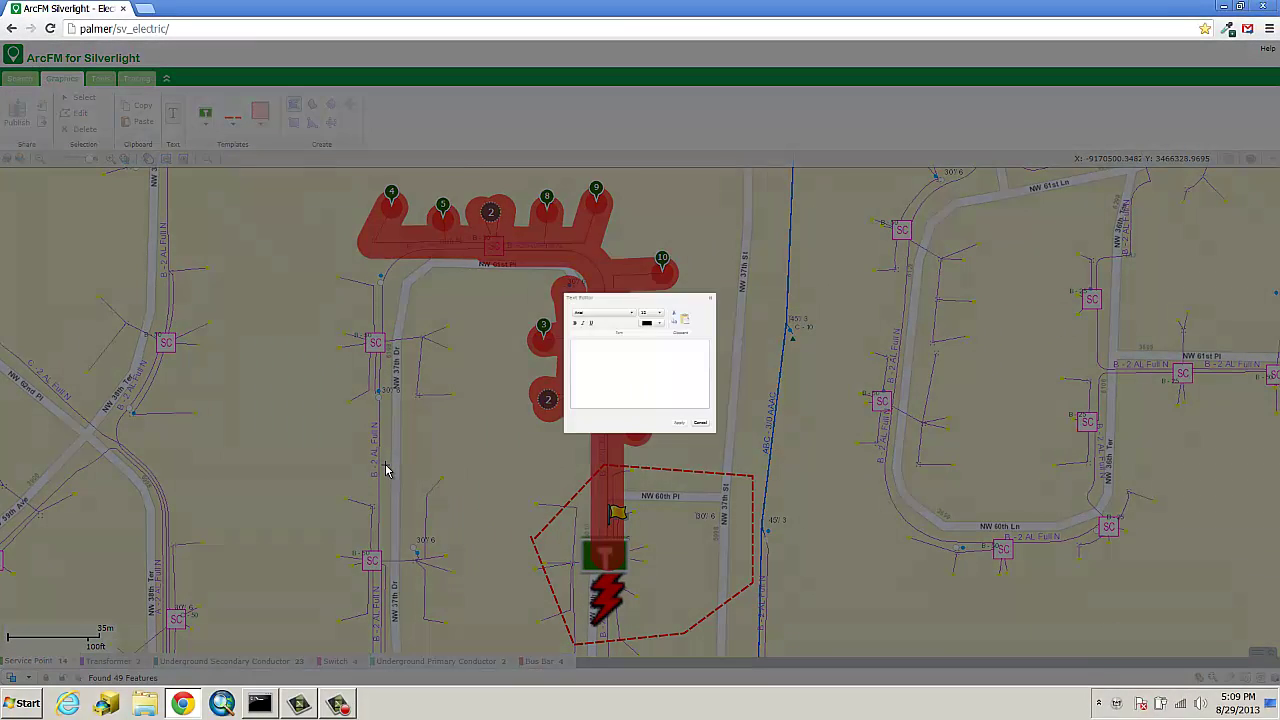
{"action": "left_click", "coordinate": [530, 268]}
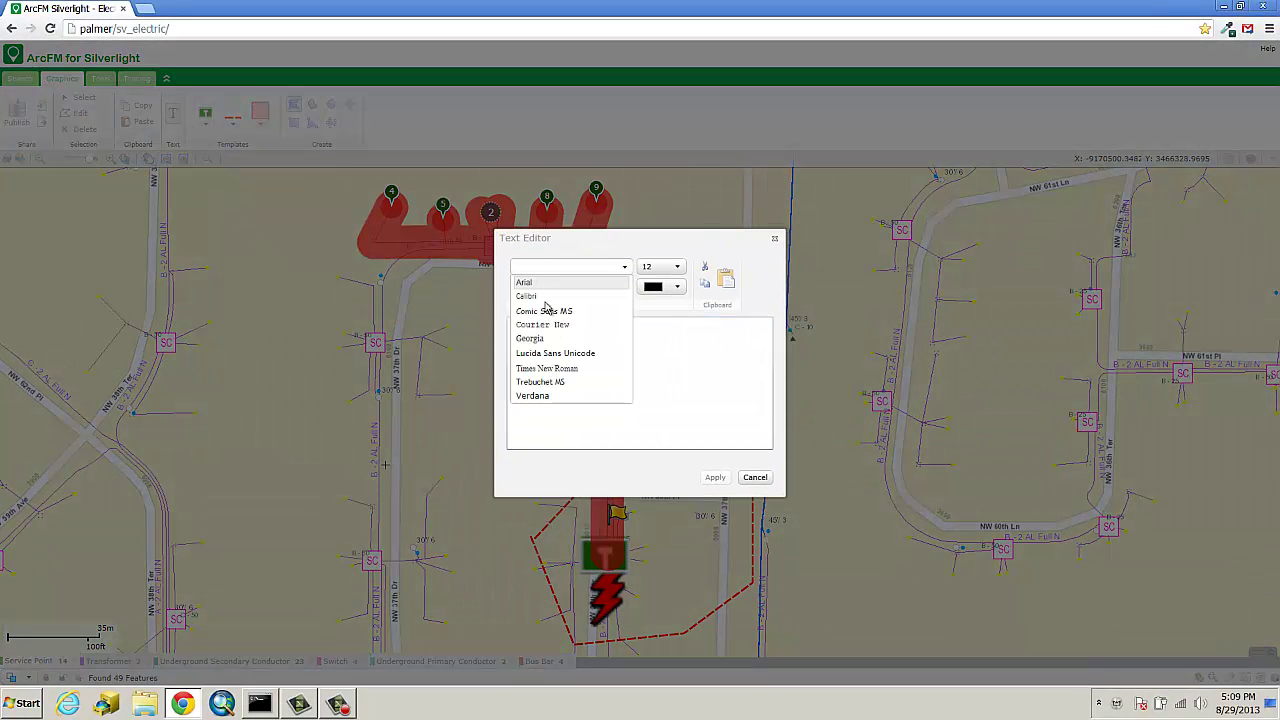
{"action": "left_click", "coordinate": [538, 340]}
{"action": "left_click", "coordinate": [662, 268]}
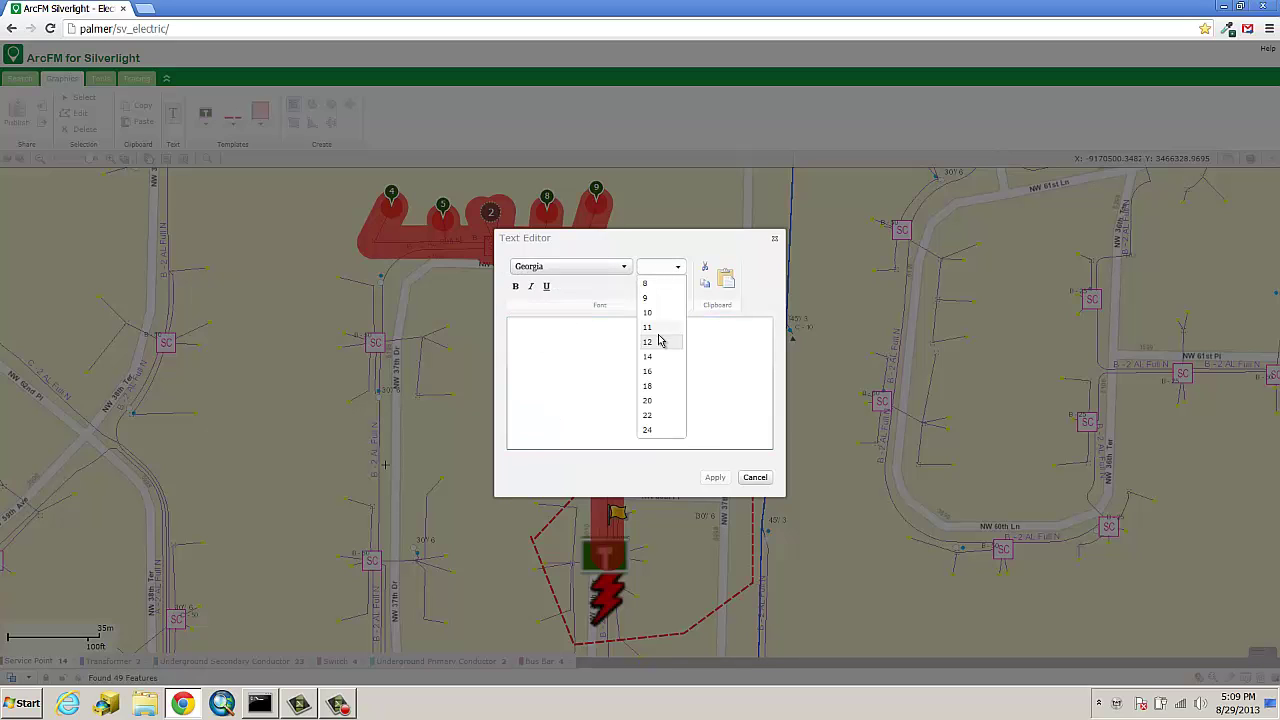
{"action": "left_click", "coordinate": [658, 386]}
{"action": "left_click", "coordinate": [656, 290]}
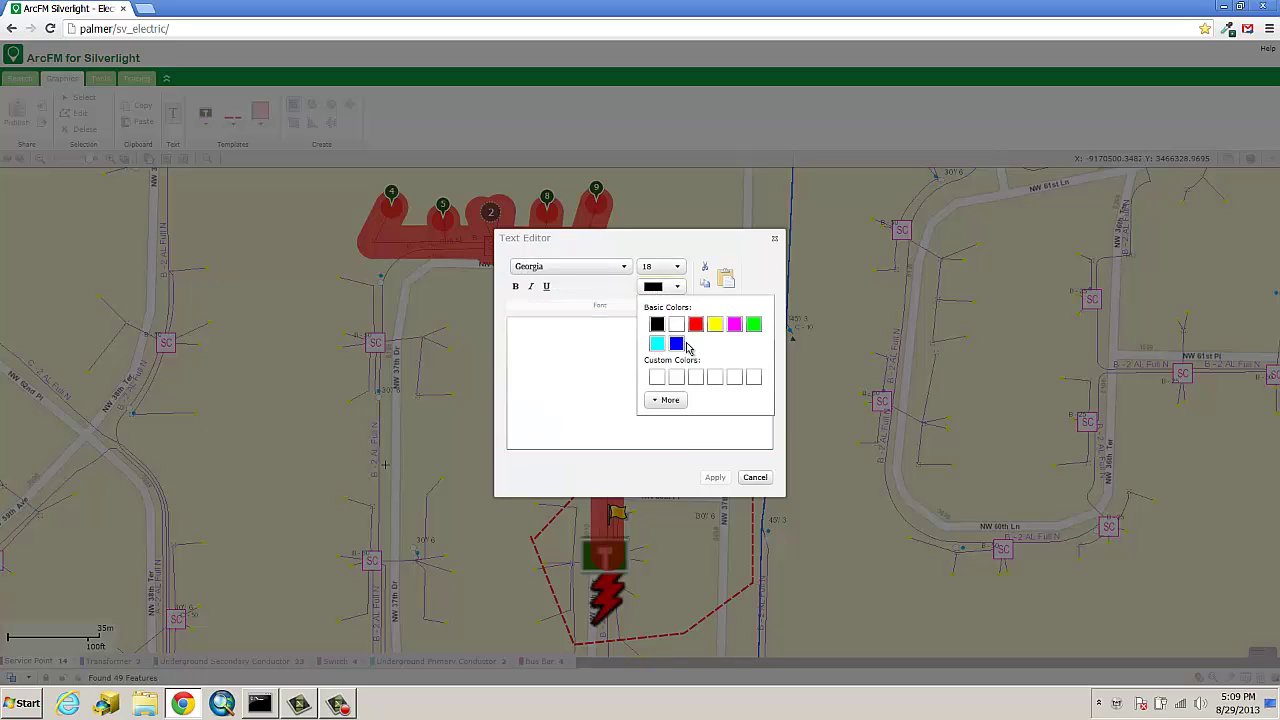
{"action": "left_click", "coordinate": [694, 323]}
{"action": "type", "text": "Blown 25 KVA XFR"}
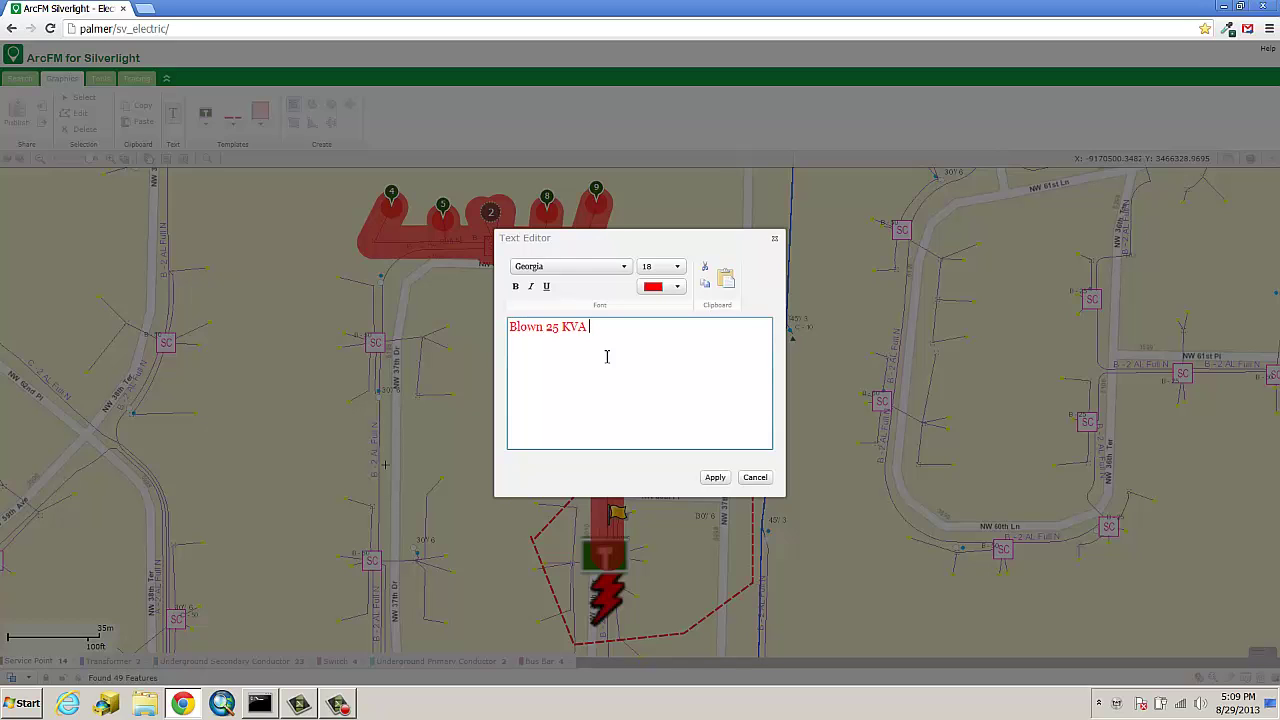
{"action": "left_click", "coordinate": [718, 478]}
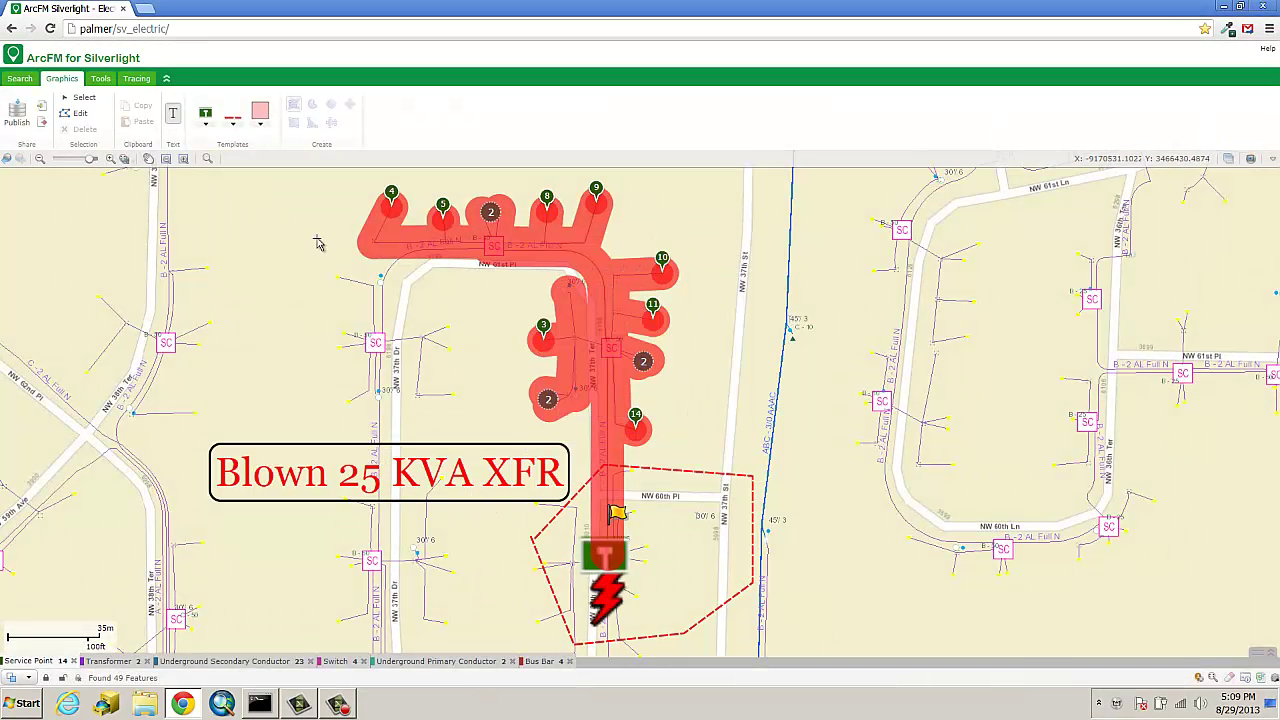
Draw a red-filled redline arrow below the text label, pointing east at the Transformer symbol
{"action": "left_click", "coordinate": [259, 112]}
{"action": "left_click", "coordinate": [328, 124]}
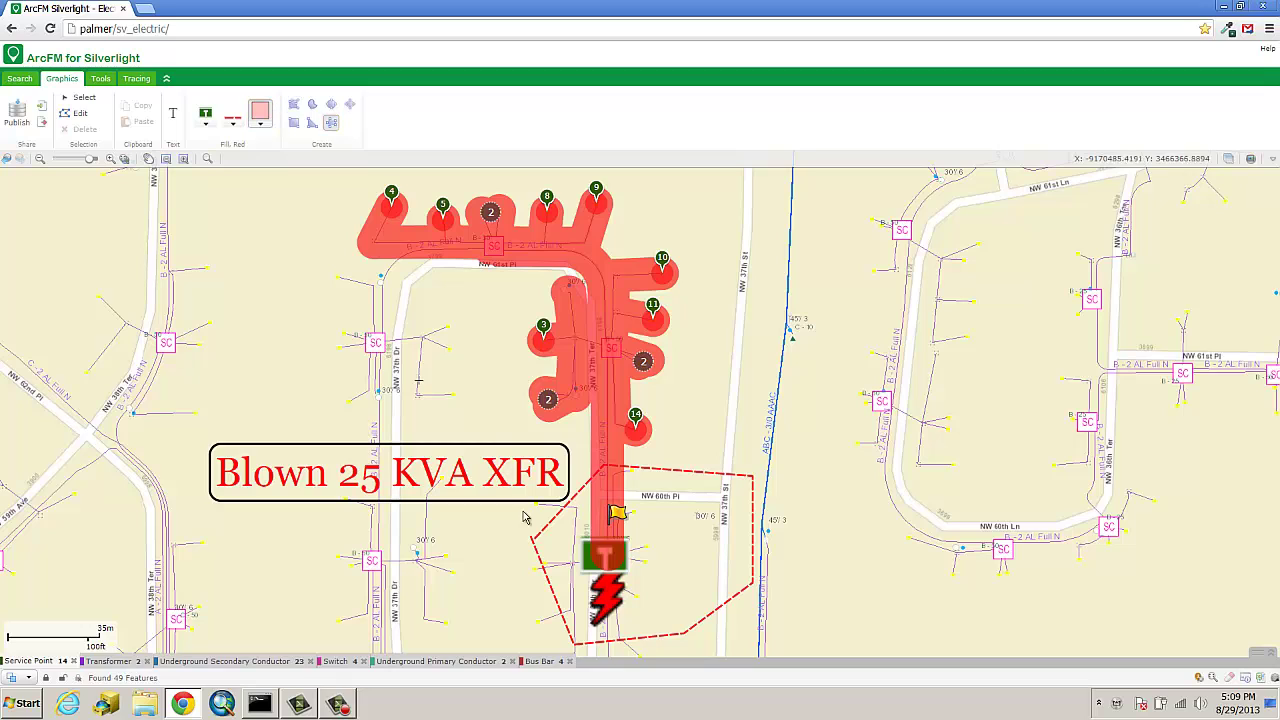
{"action": "left_click_drag", "start_coordinate": [451, 555], "coordinate": [580, 556]}
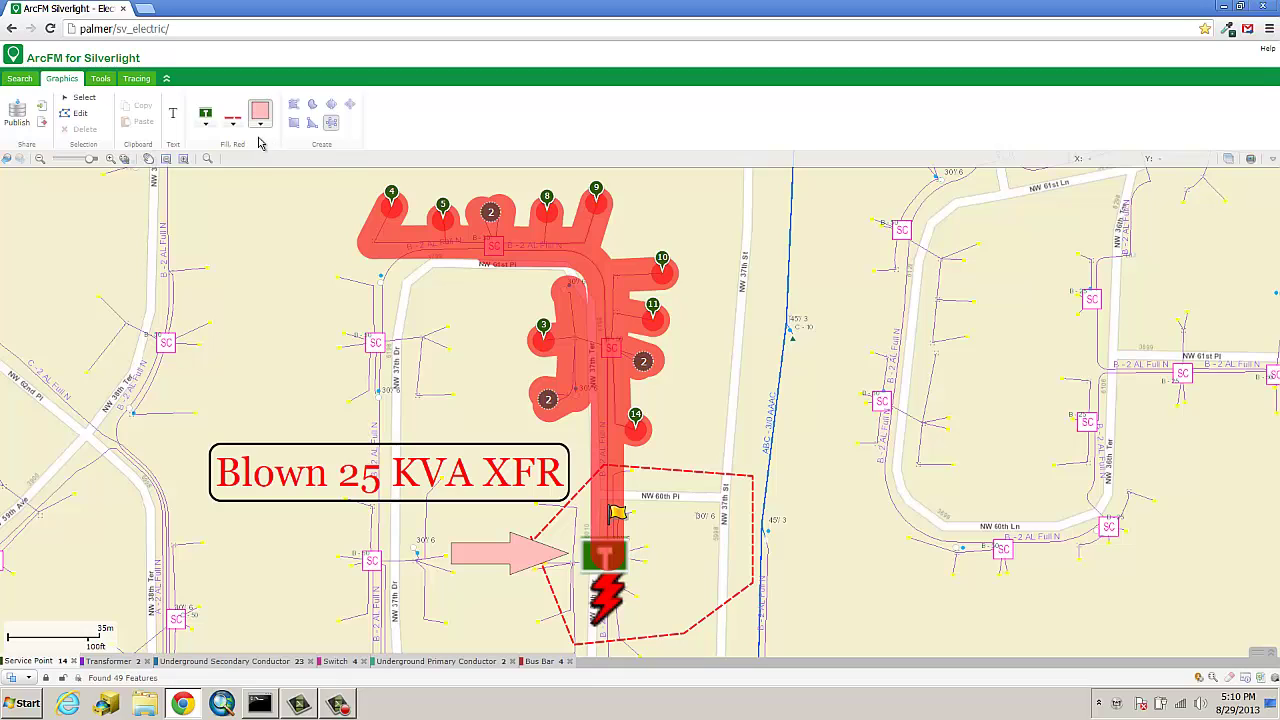
Export the marked-up map with the 11x17_L_Sample1 page template to the desktop as a PDF named TestPDF
{"action": "left_click", "coordinate": [101, 80]}
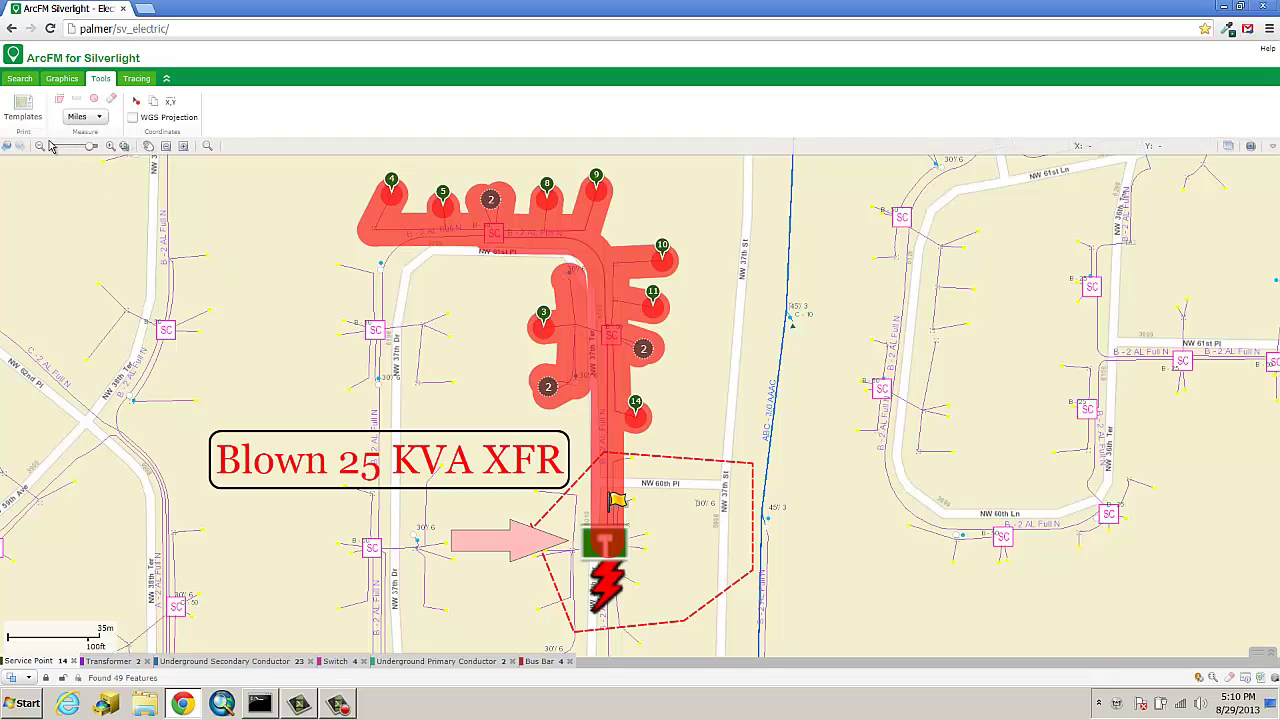
{"action": "left_click", "coordinate": [22, 108]}
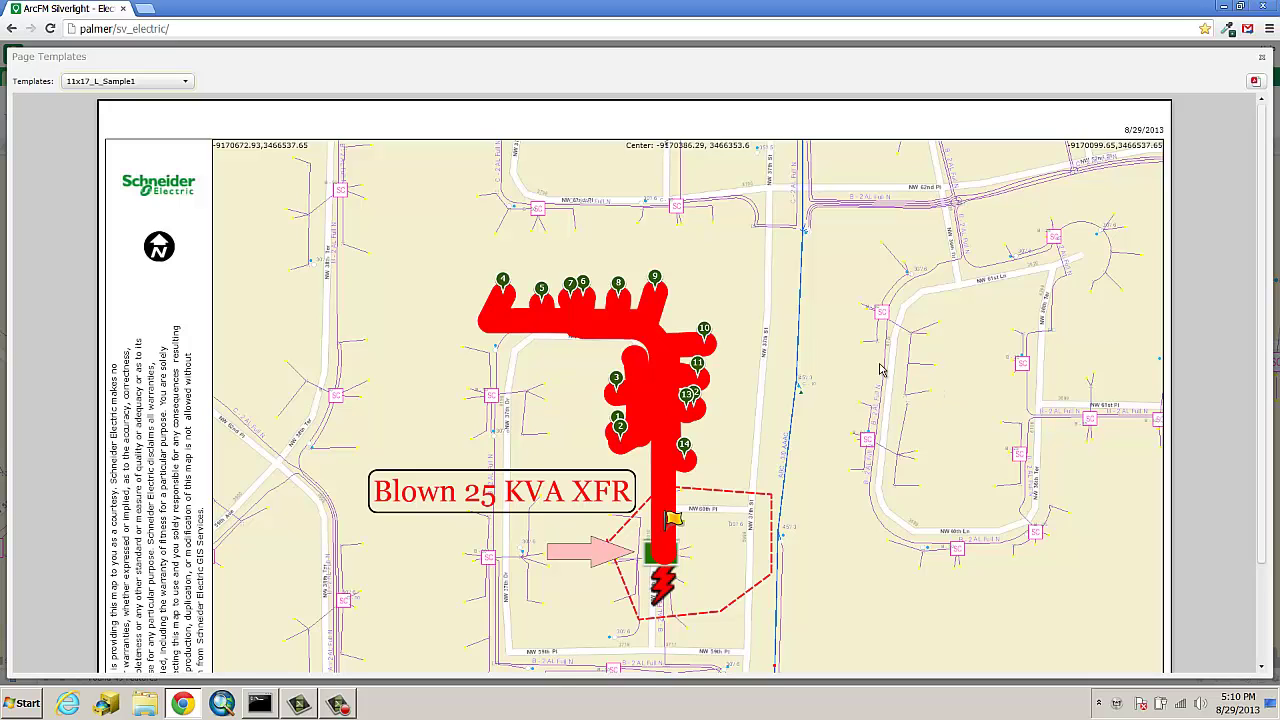
{"action": "left_click", "coordinate": [1256, 84]}
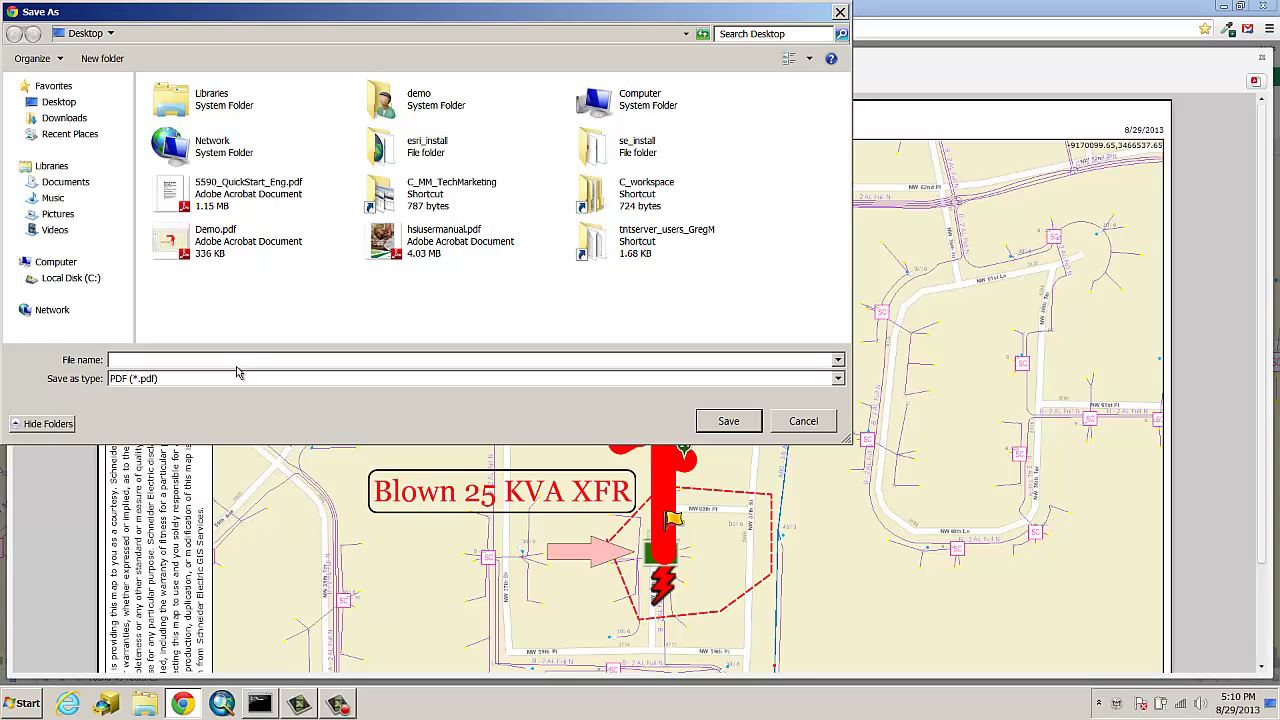
{"action": "type", "text": "TestPDF"}
{"action": "left_click", "coordinate": [738, 424]}
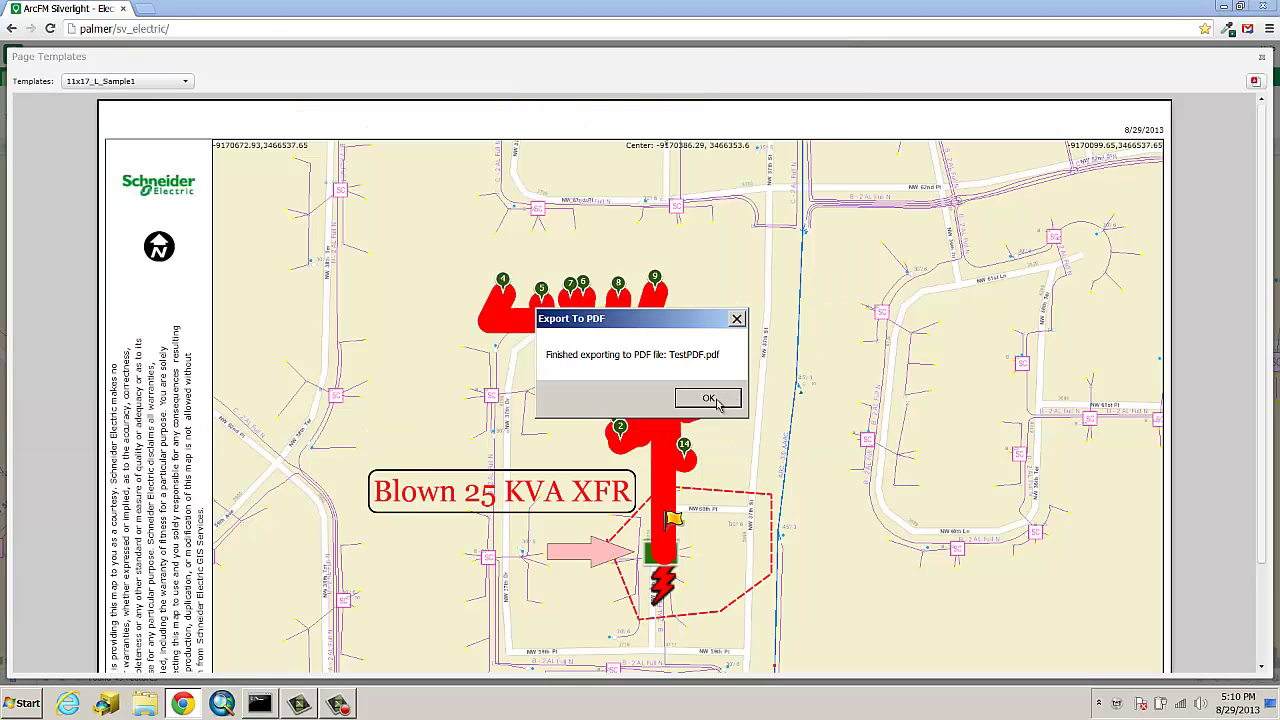
{"action": "left_click", "coordinate": [719, 401]}
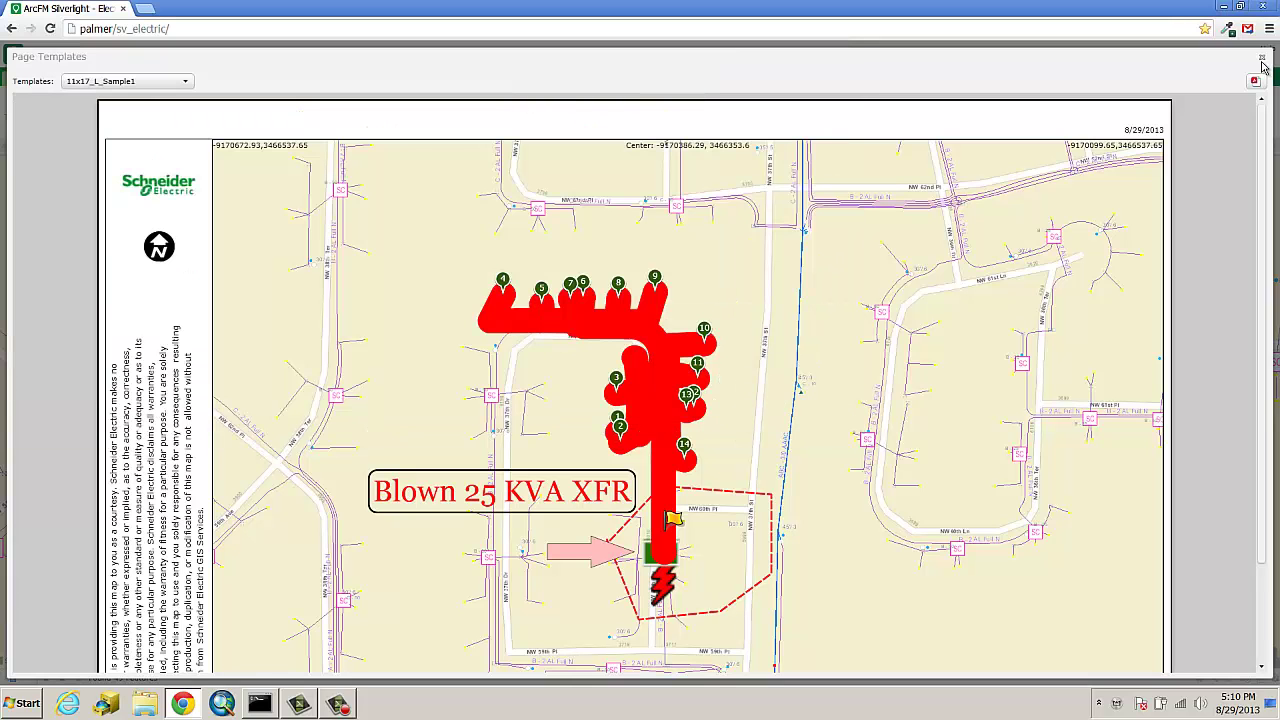
Open TestPDF.pdf from the desktop in Adobe Reader to check the exported map page, and close it
{"action": "left_click", "coordinate": [1224, 8]}
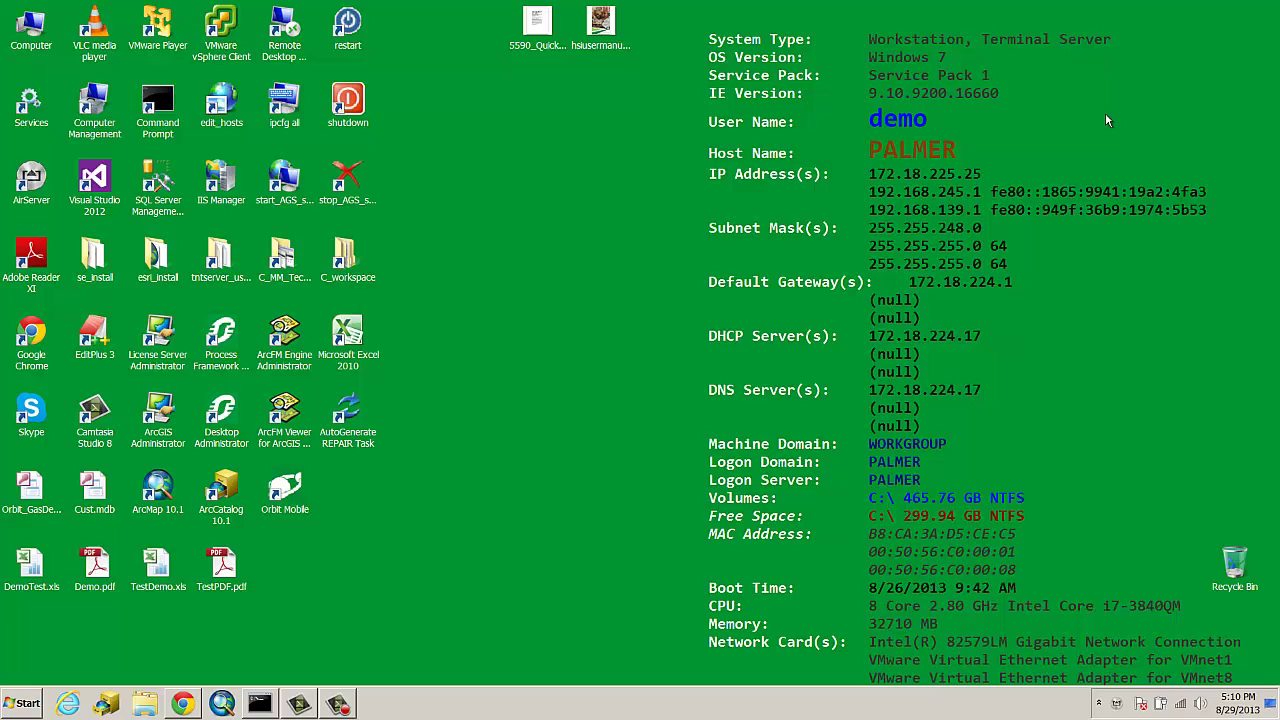
{"action": "double_click", "coordinate": [224, 565]}
{"action": "left_click", "coordinate": [668, 14]}
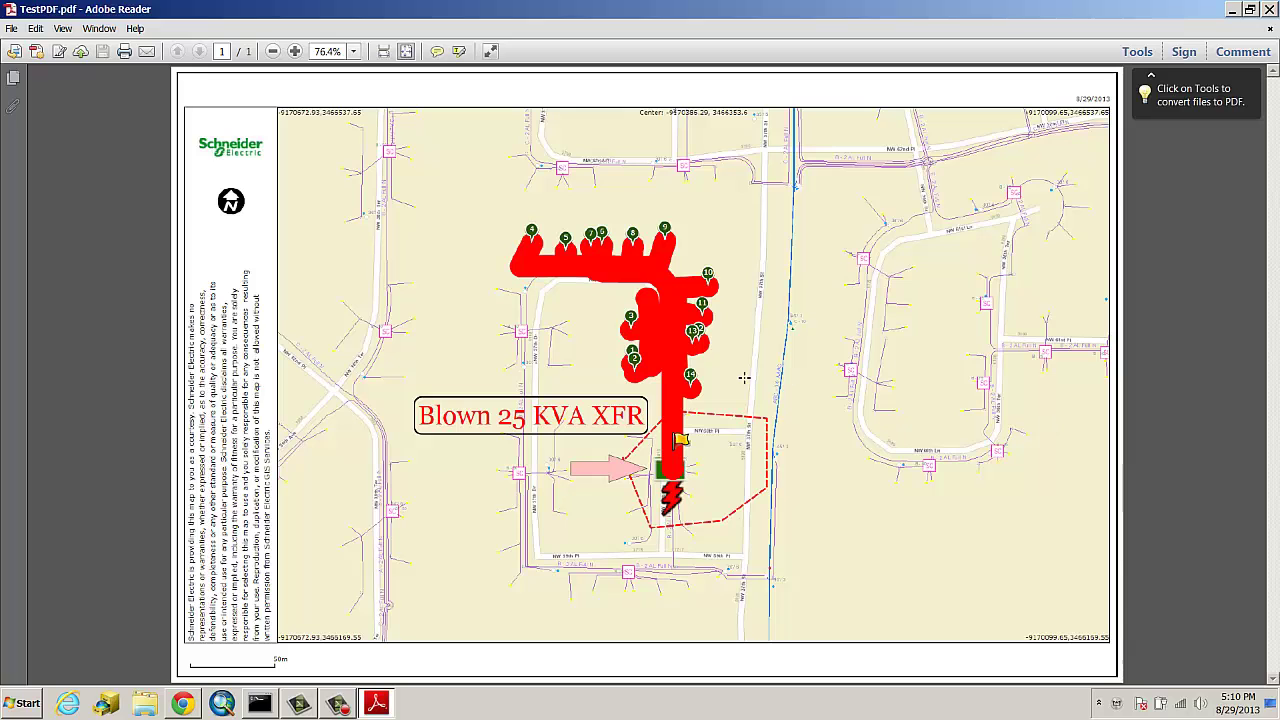
{"action": "left_click", "coordinate": [1270, 9]}
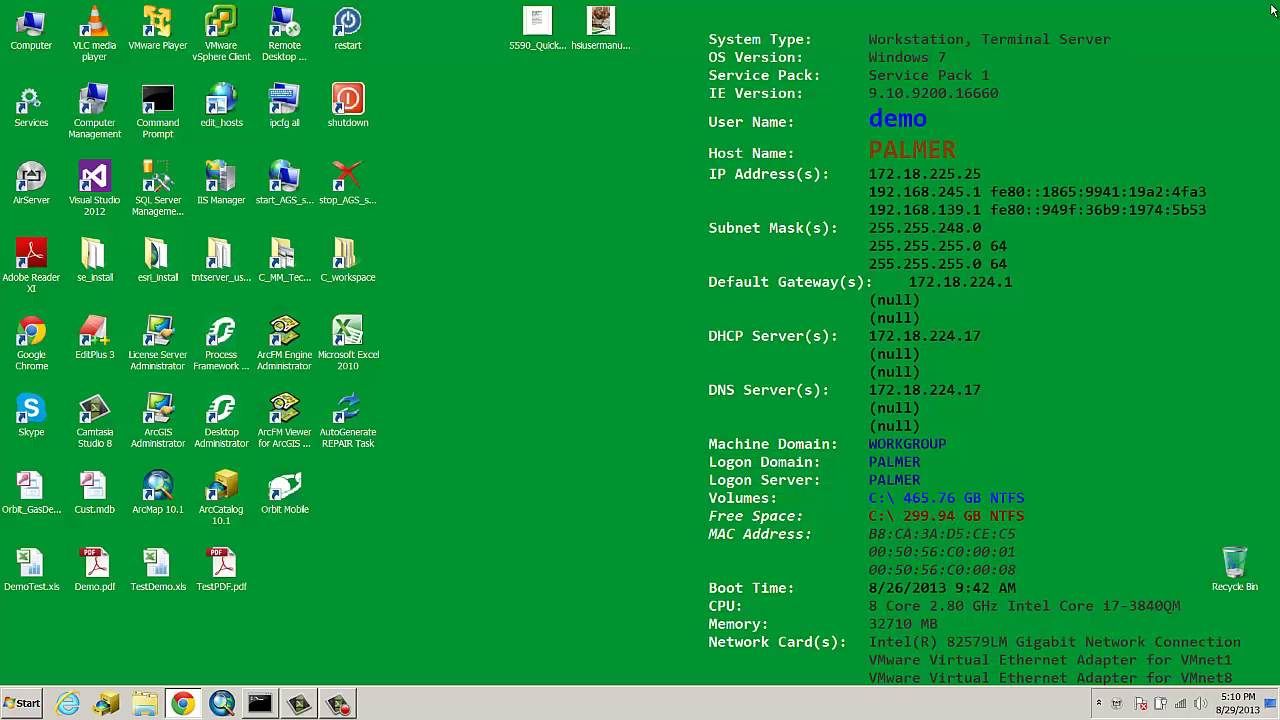
Switch back to ArcFM in Chrome and close the page template preview
{"action": "left_click", "coordinate": [186, 706]}
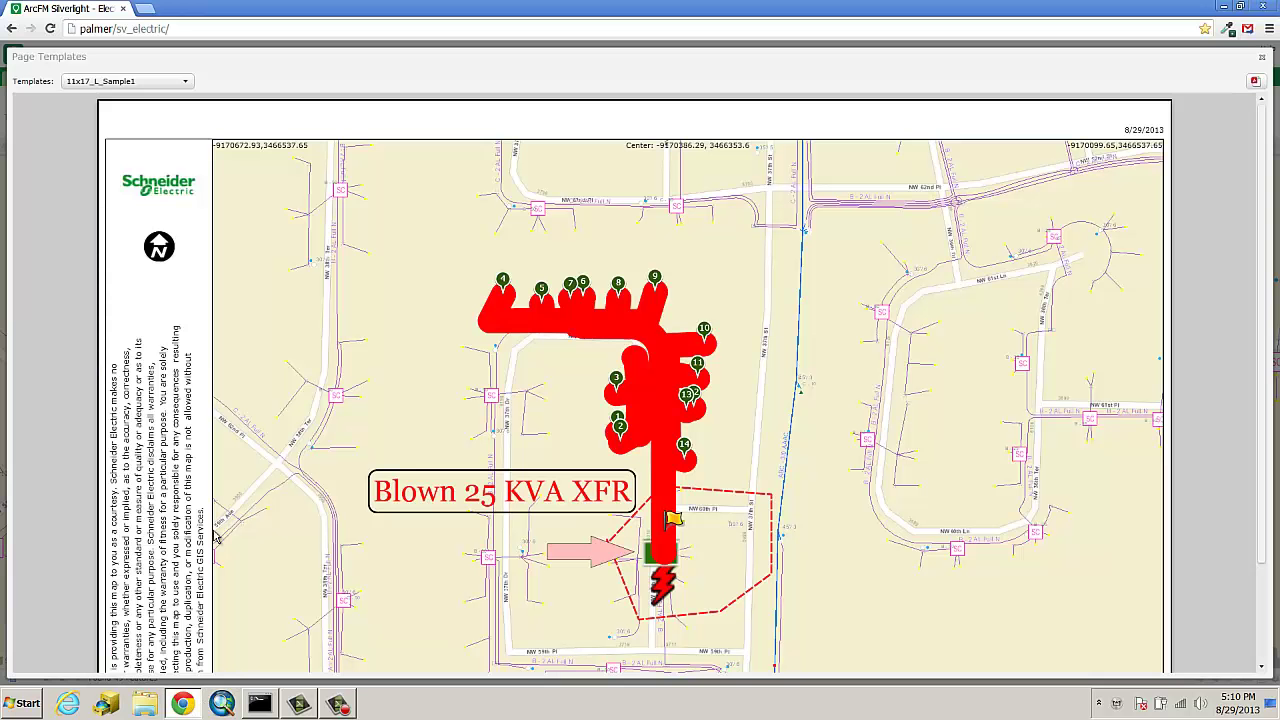
{"action": "left_click", "coordinate": [1262, 58]}
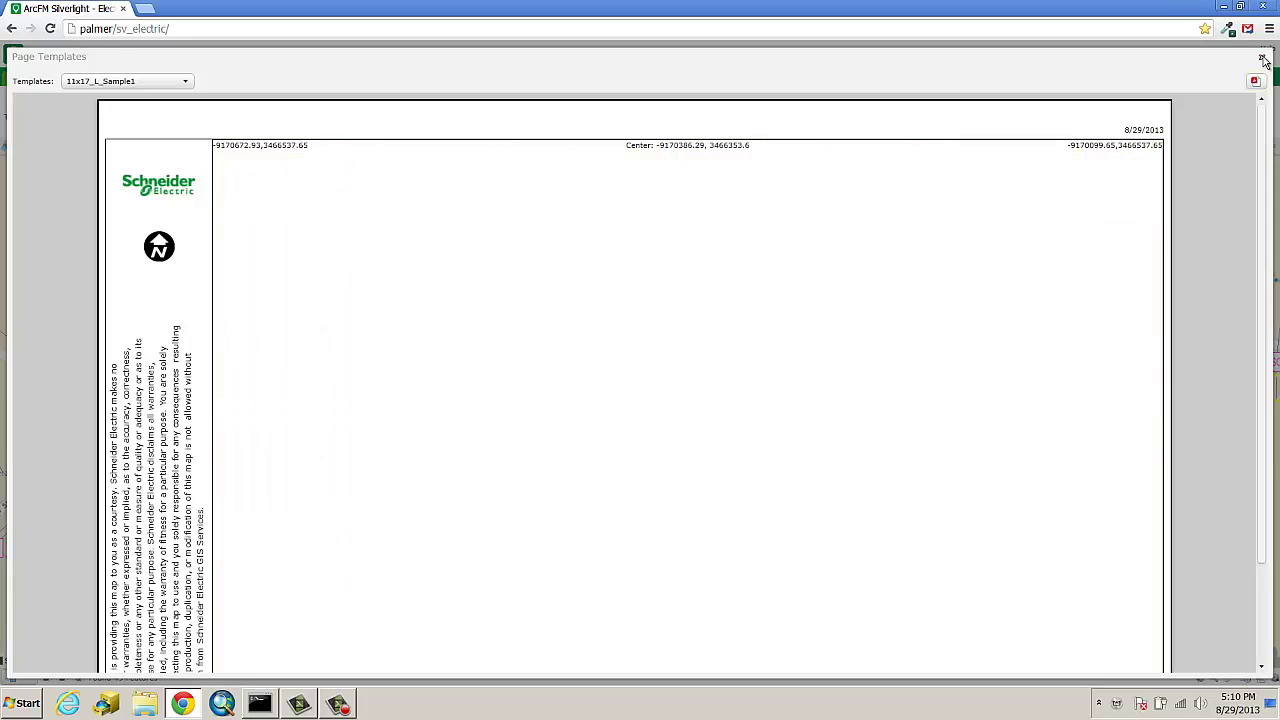